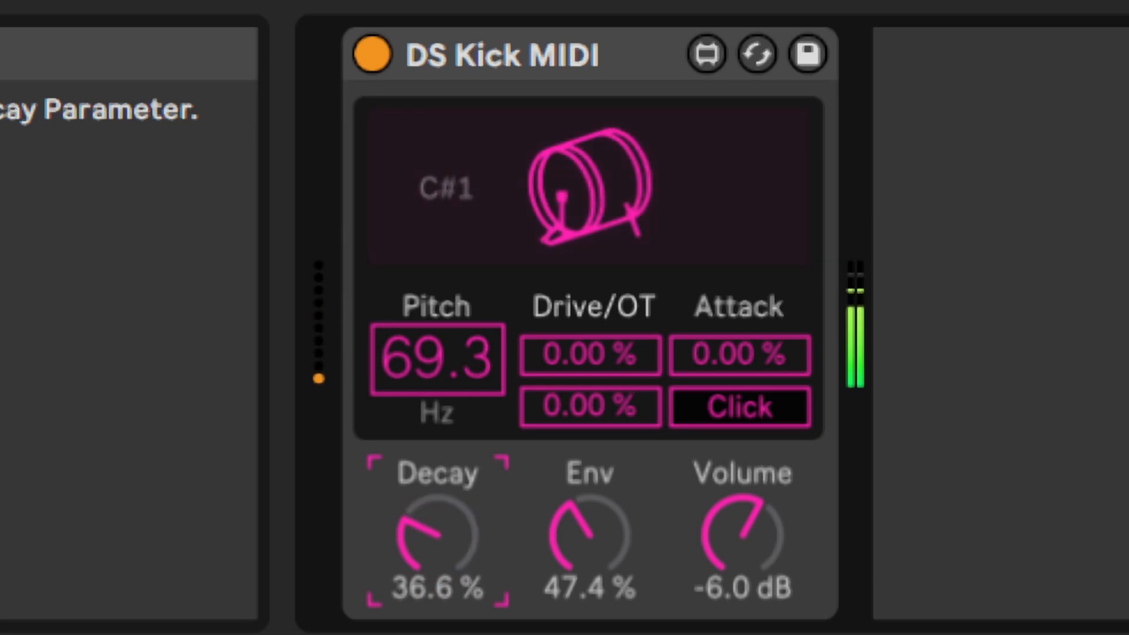
Set the DS Kick MIDI pitch envelope amount (Env) to 32.5 %.
left_click(630, 555)
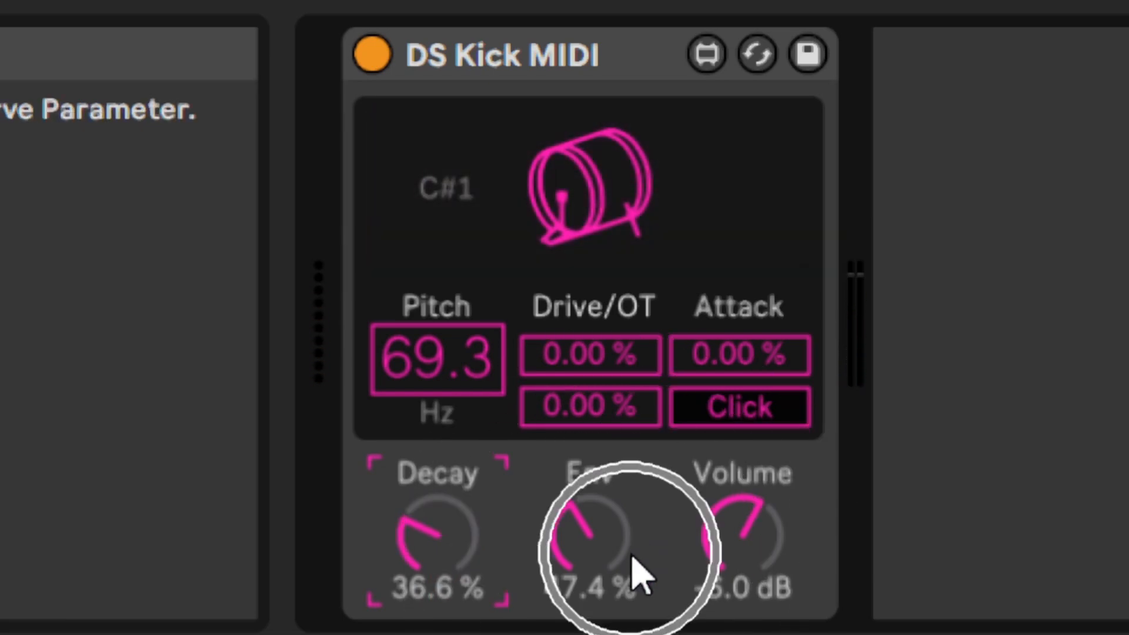
left_click_drag(632, 555, 642, 536)
left_click(642, 536)
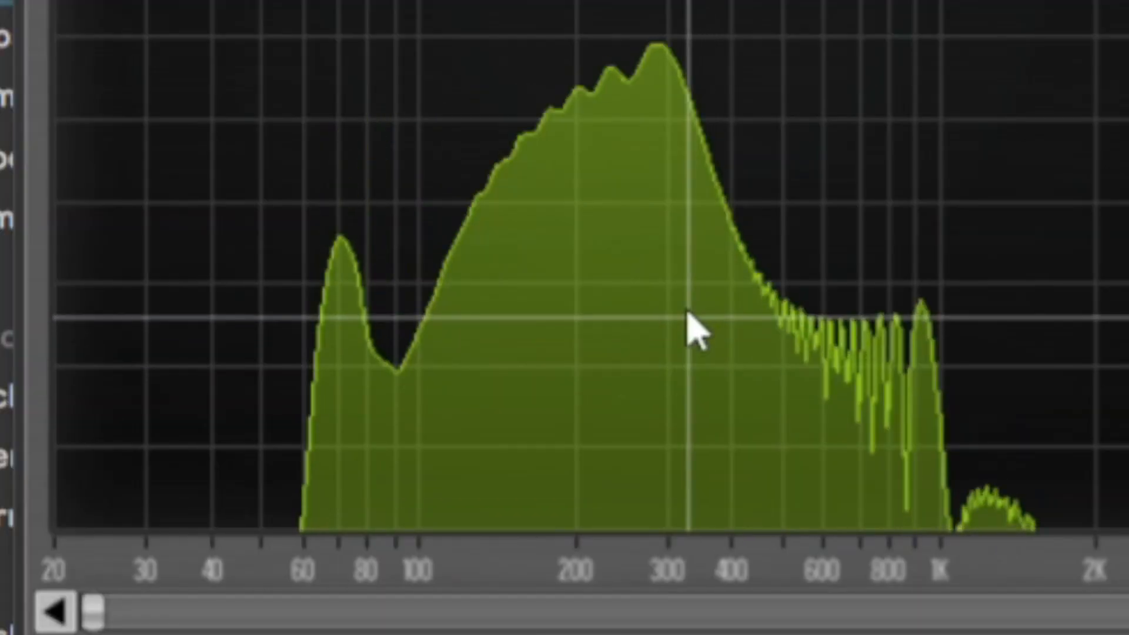
left_click(653, 205)
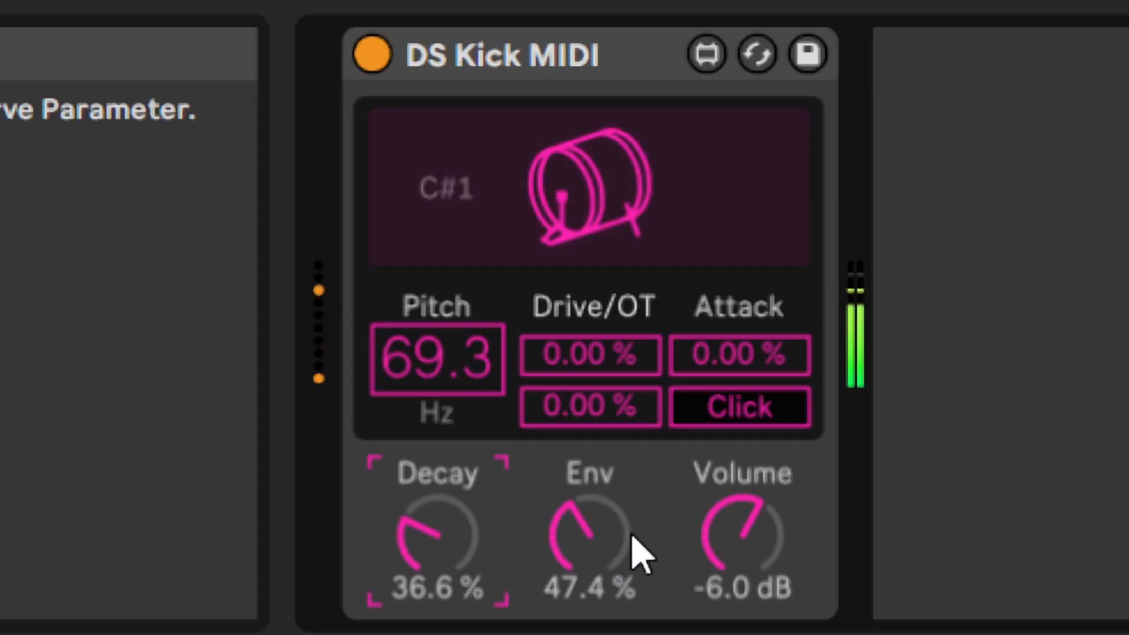
left_click_drag(637, 549, 638, 632)
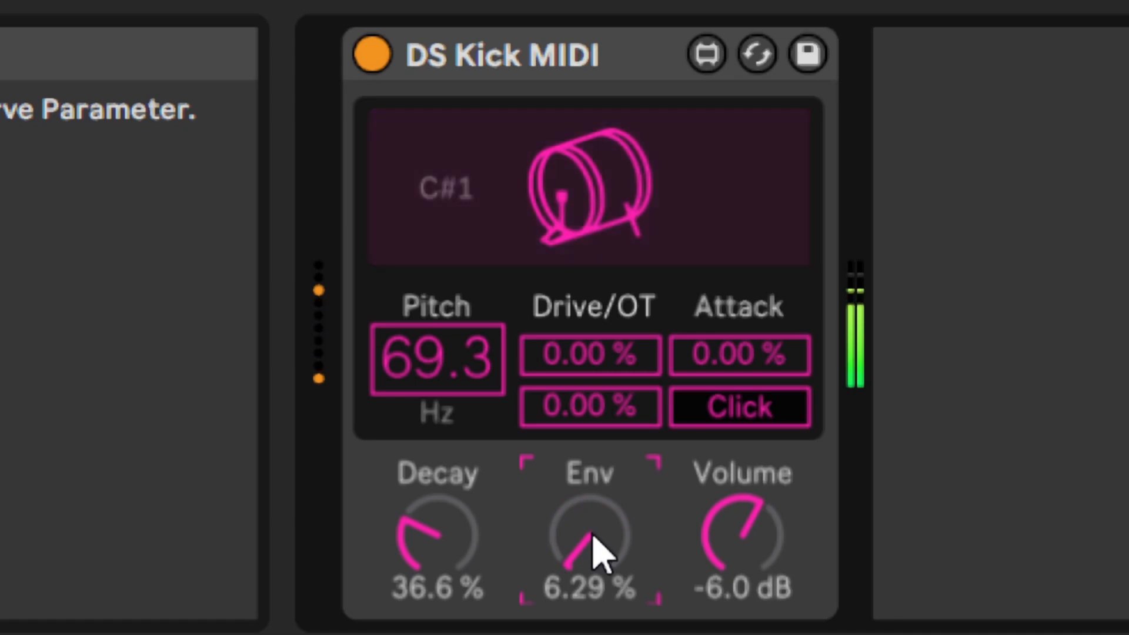
type("32.5")
key("Return")
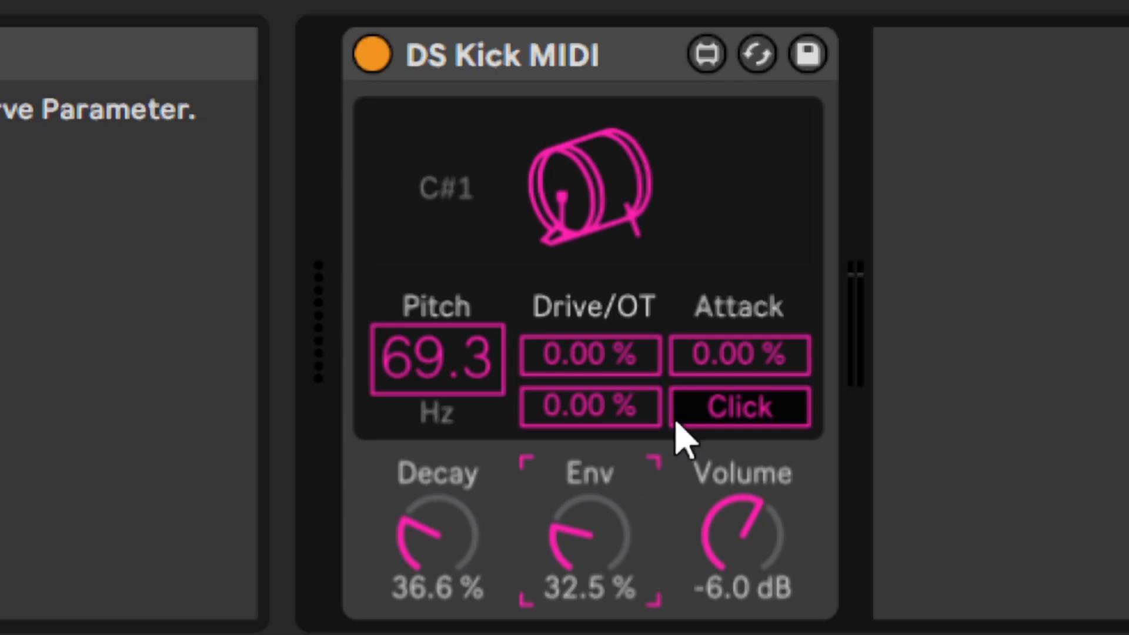
Set the kick's Attack amount to 0.79 % with the Click type.
left_click(708, 376)
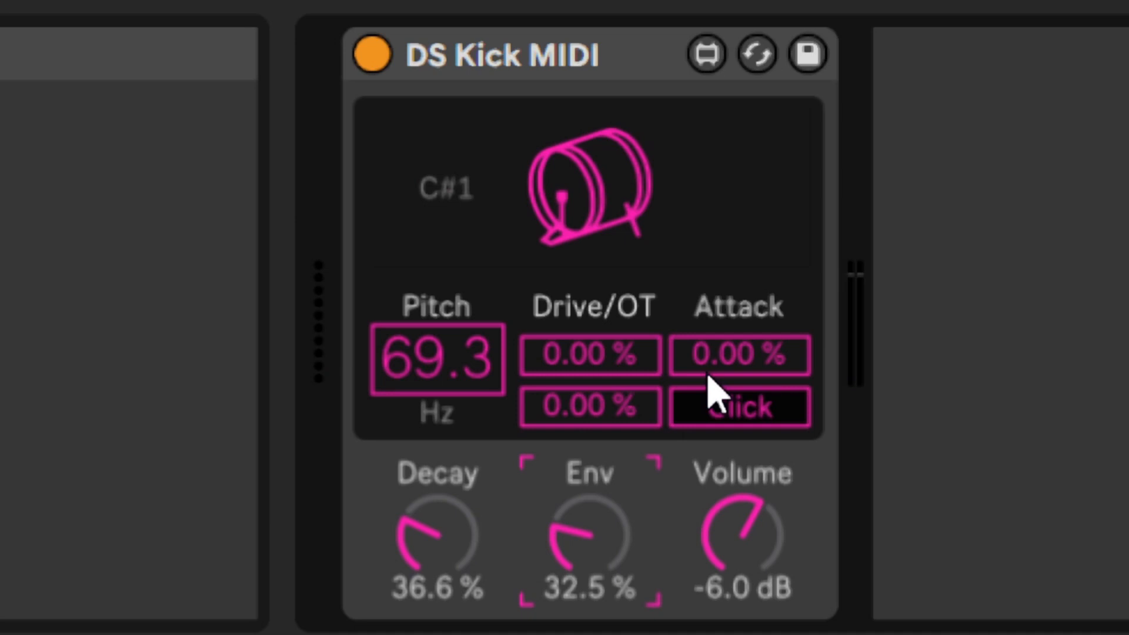
left_click_drag(723, 368, 723, 300)
left_click(718, 360)
type(".79")
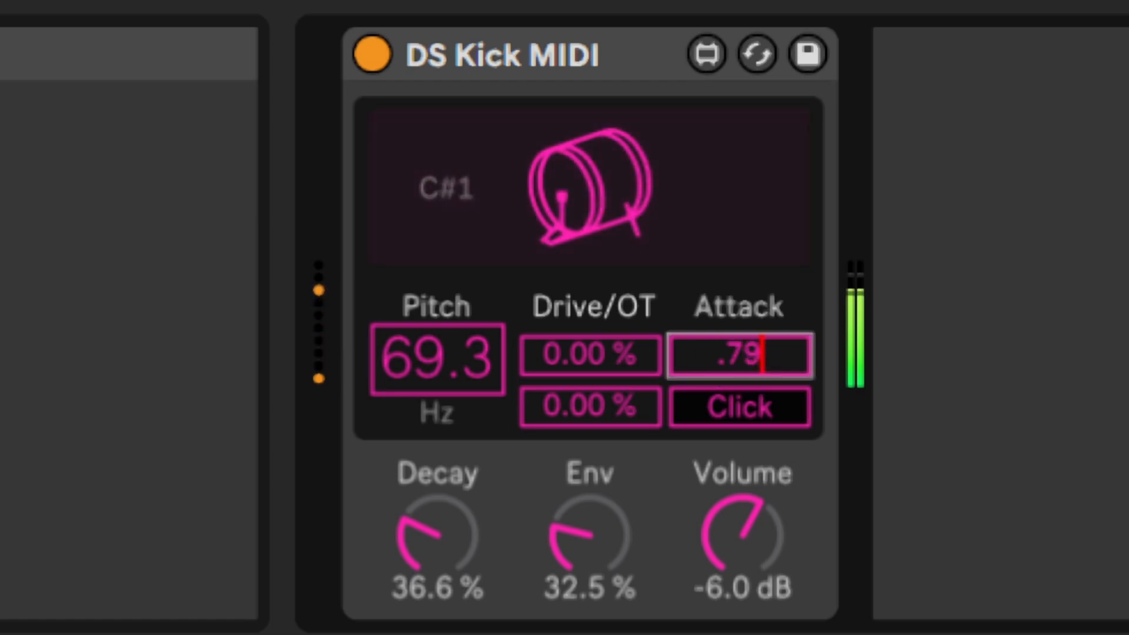
key("Return")
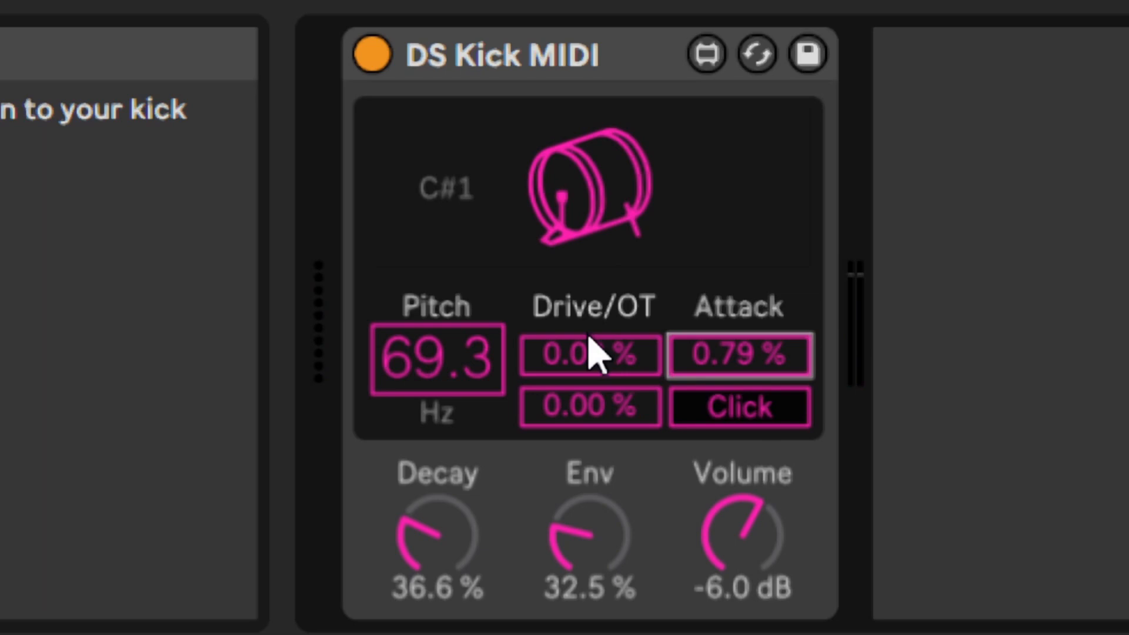
Set the kick's Drive to 4.22 %.
left_click_drag(620, 360, 620, 326)
type("4.22")
key("Return")
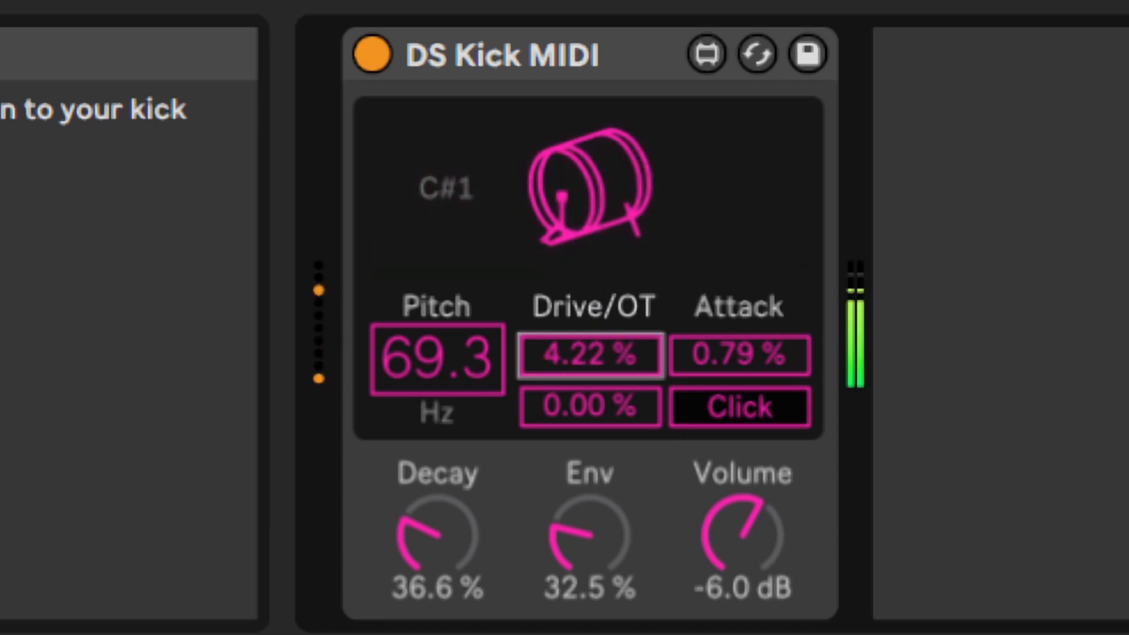
Compare the kick without drive by setting Drive to 0 %, and restore it to 4.22 %.
type("0")
key("Return")
type("4.22")
key("Return")
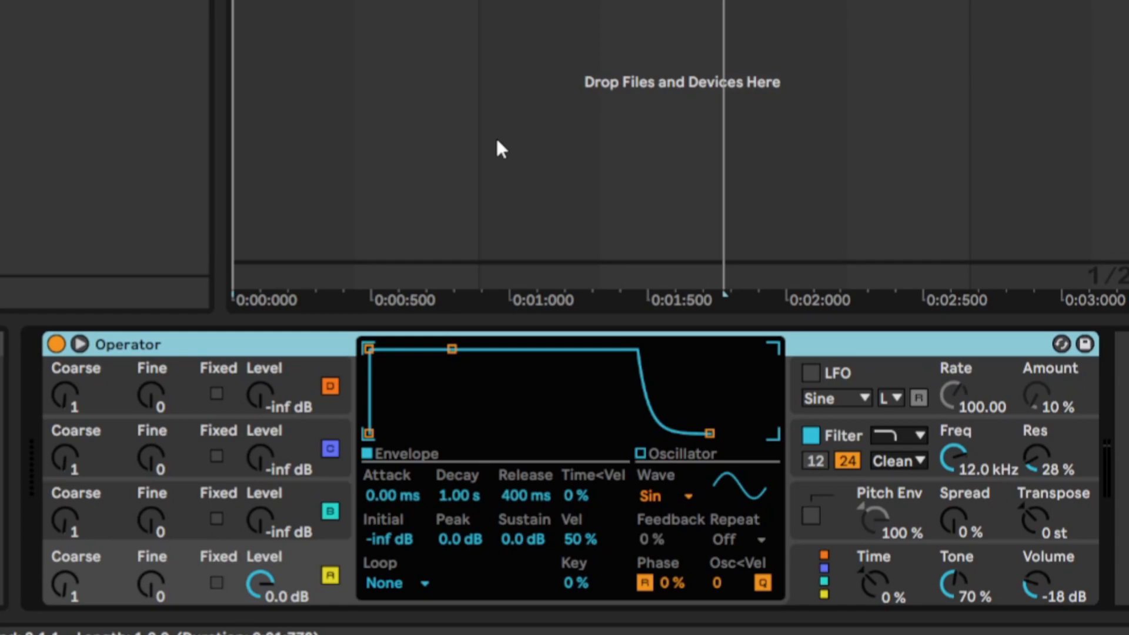
Set the envelope Attack of Operator's oscillator A to 19.5 ms.
left_click(347, 456)
left_click(714, 497)
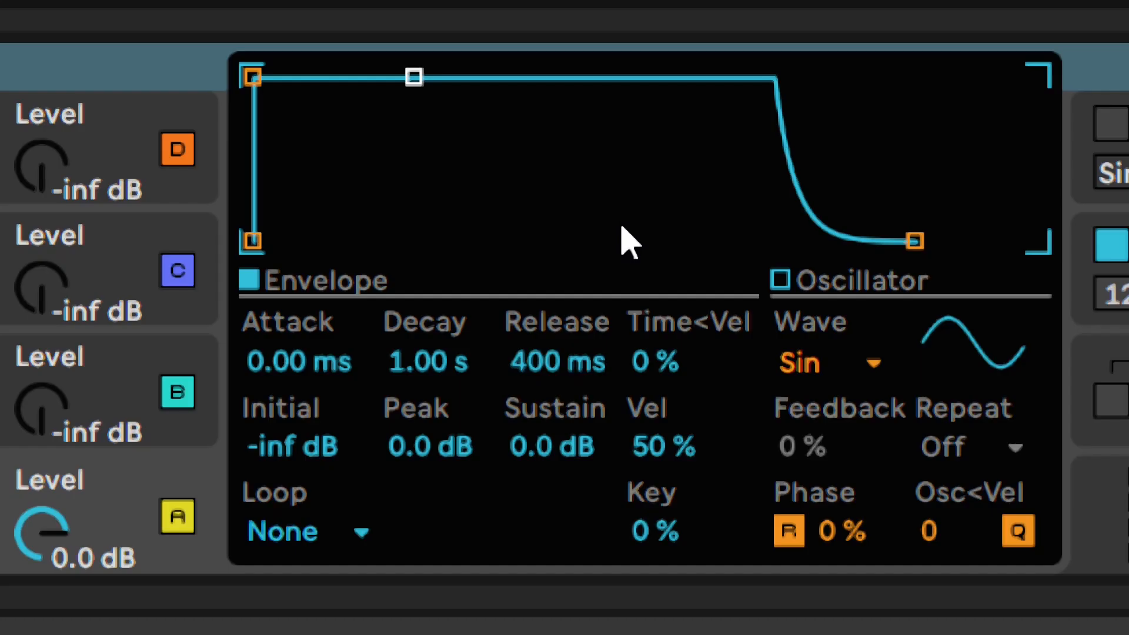
left_click(622, 228)
left_click(271, 369)
type("19.5")
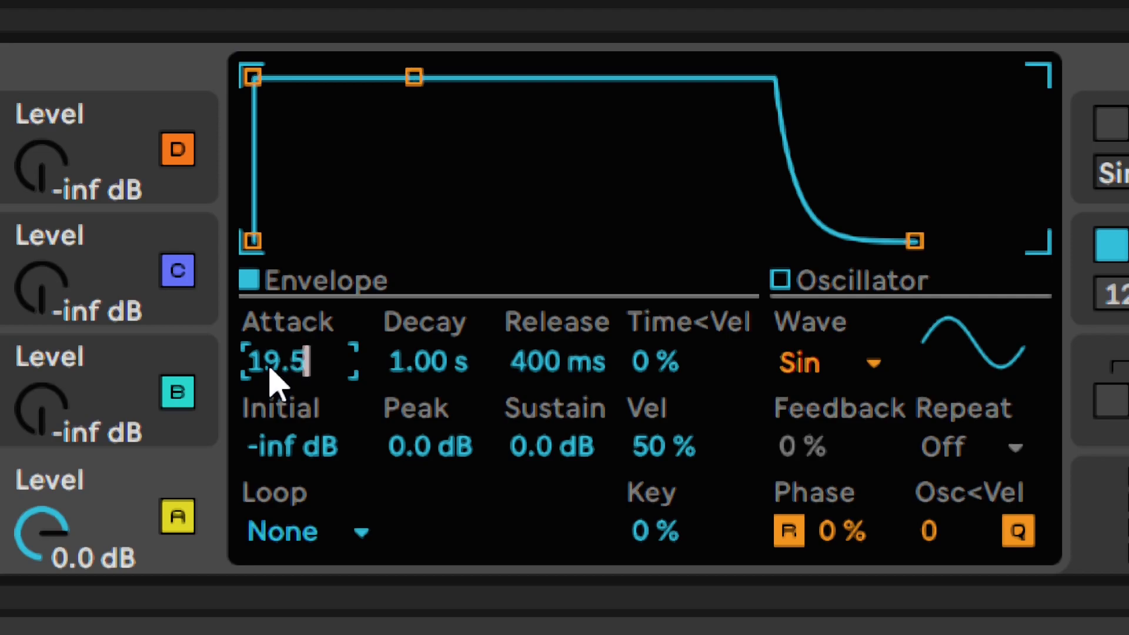
key("Return")
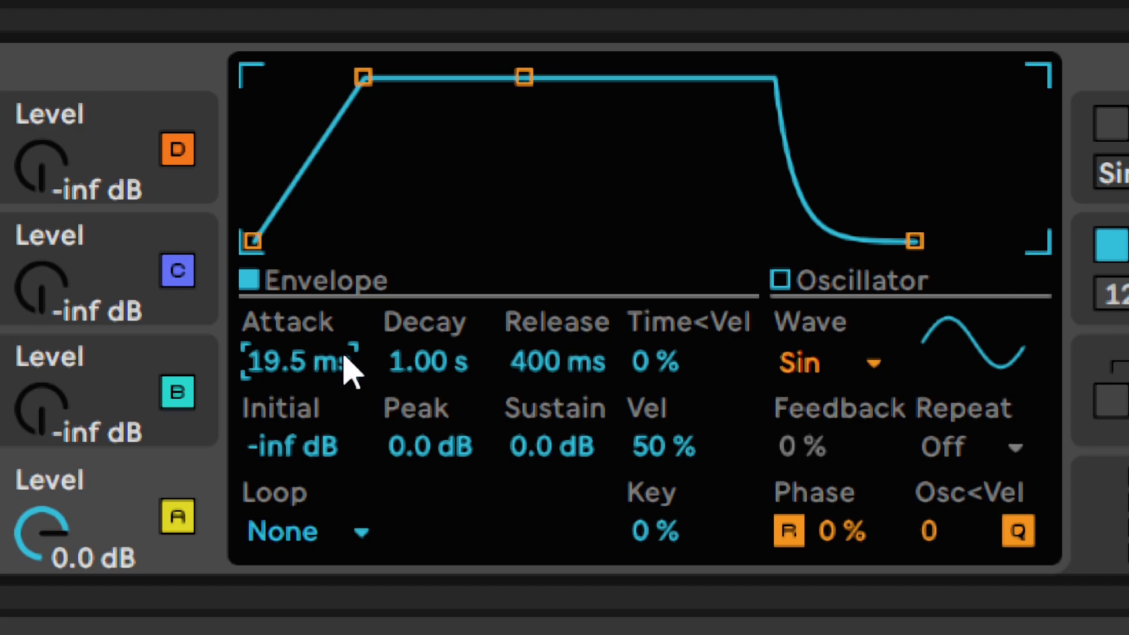
Add harmonics in bins 2 and 3 of the sine wave in the Oscillator A Table Edit window.
left_click(128, 125)
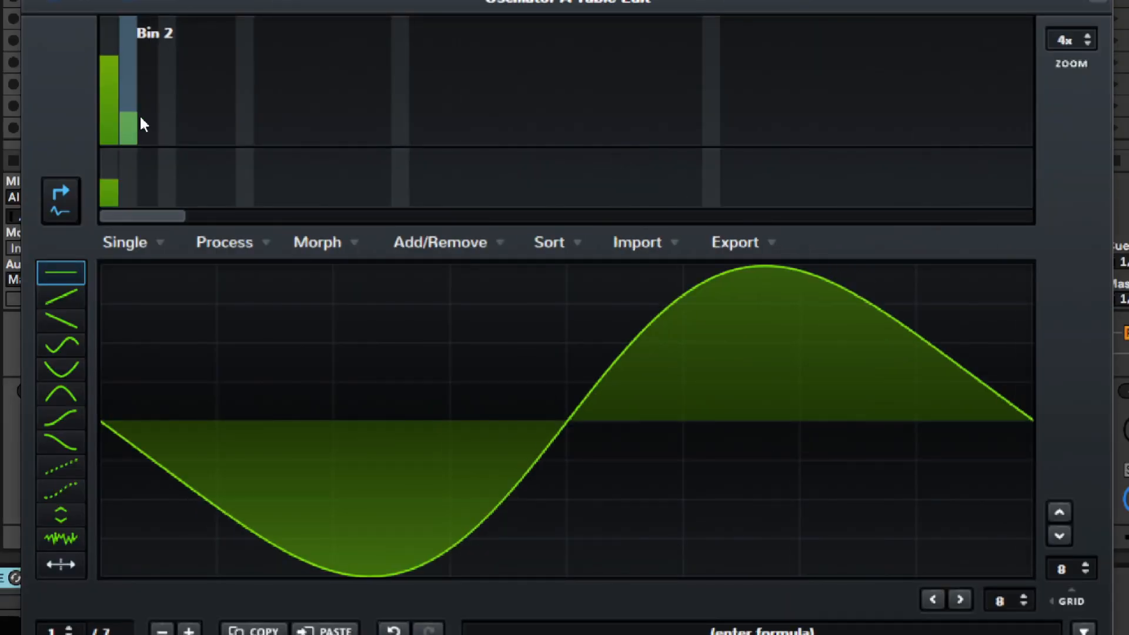
left_click(146, 85)
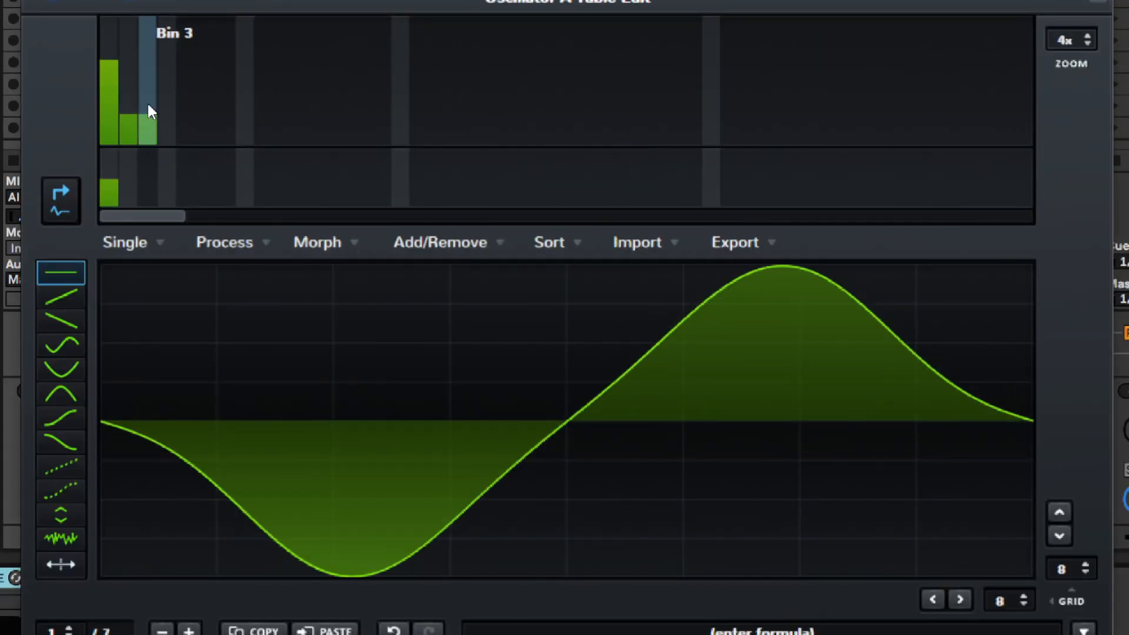
left_click(224, 75)
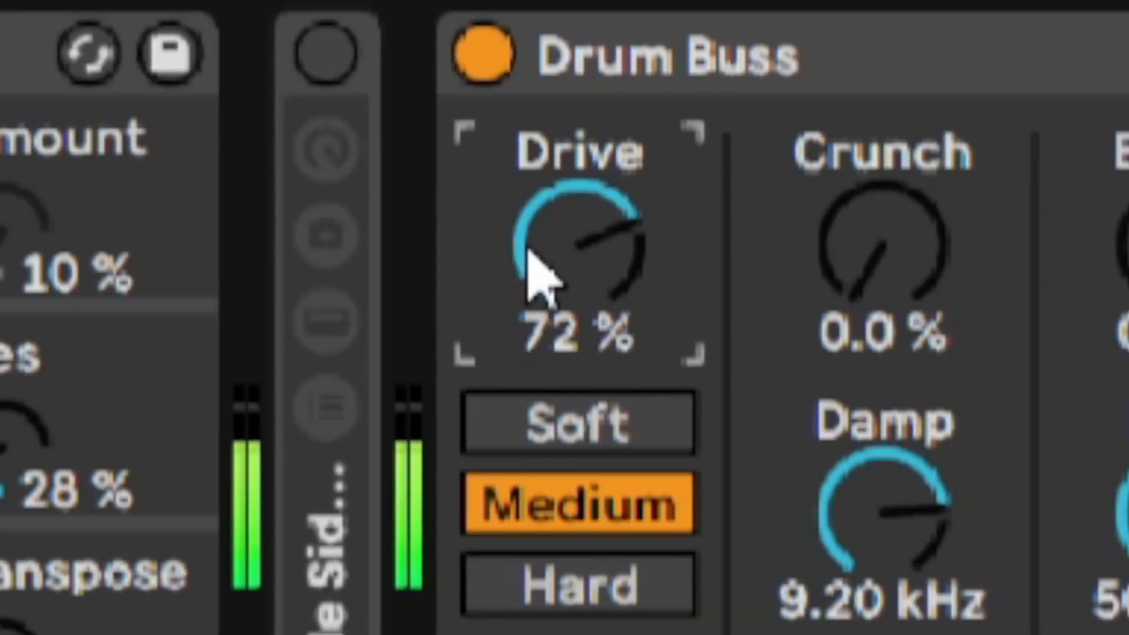
Raise the Drive amount of the Drum Buss on the bass chain.
left_click_drag(531, 252, 531, 209)
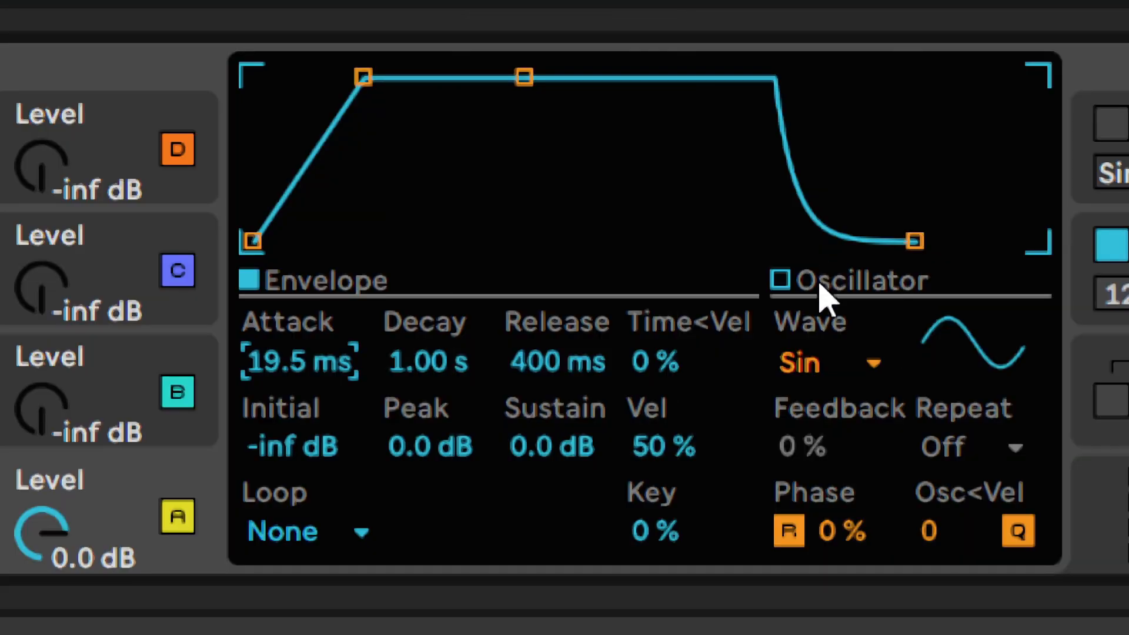
Show the waveform editor of Operator's oscillator A and limit it to 16 partials.
left_click(821, 287)
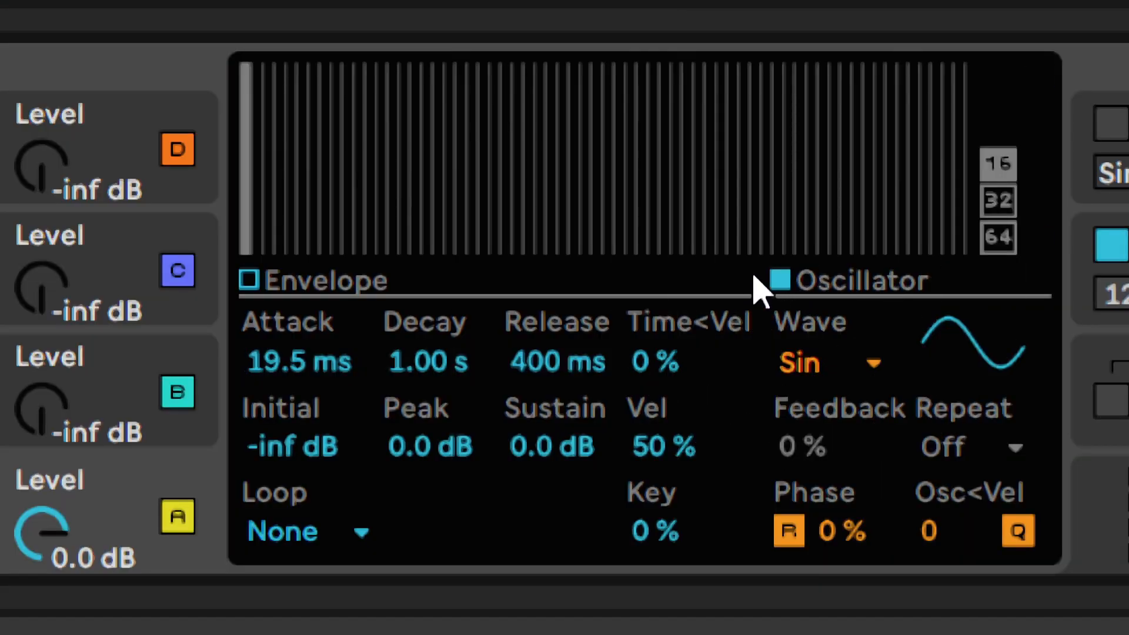
left_click(998, 167)
left_click(997, 167)
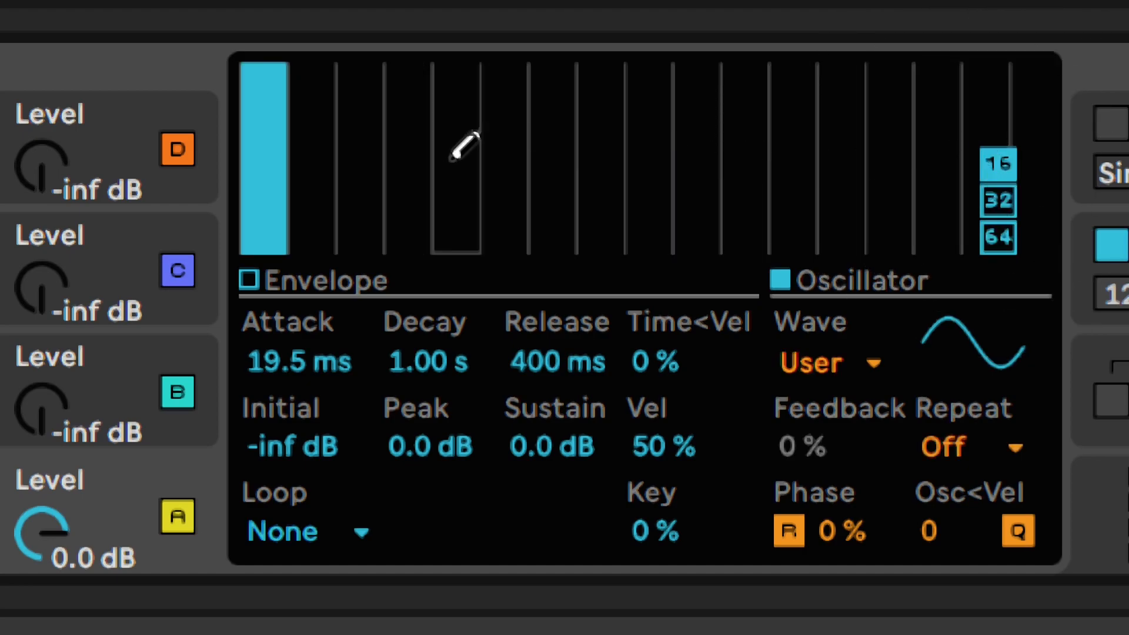
key("ctrl")
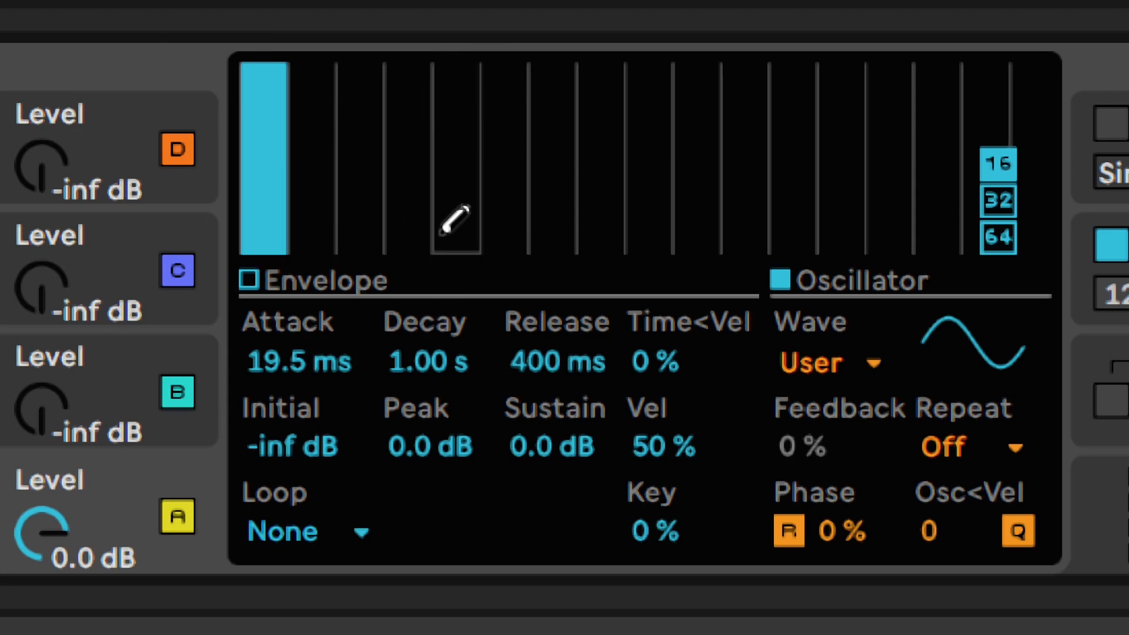
key("ctrl")
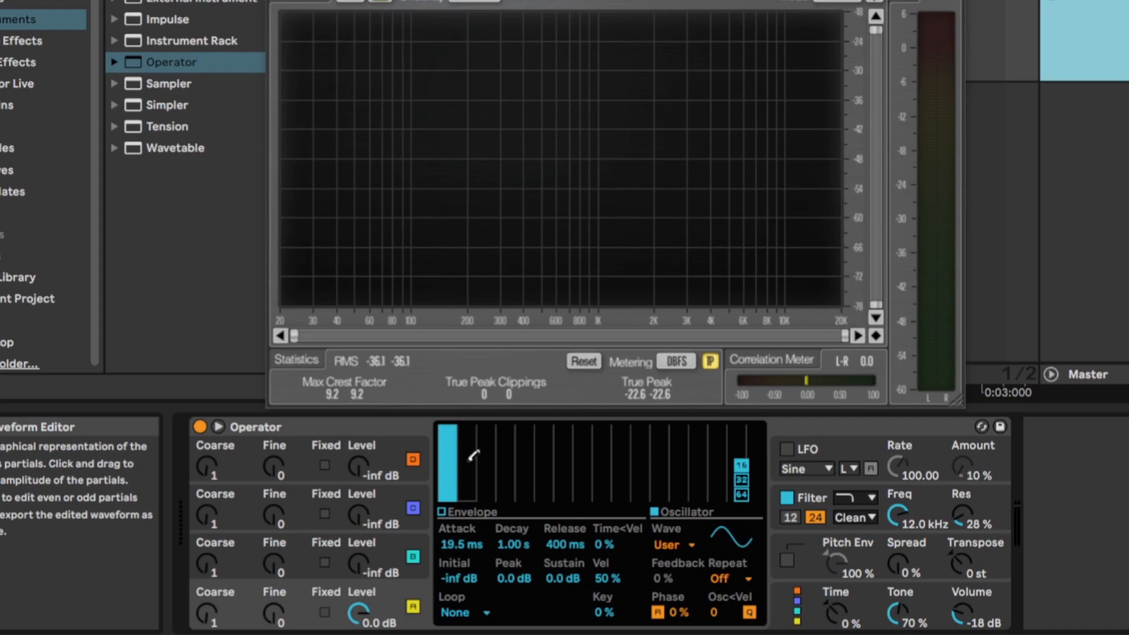
Draw a second partial into oscillator A's waveform during playback and bring its amplitude down to a low level.
key("space")
mouse_move(475, 461)
left_mouse_down()
mouse_move(472, 432)
mouse_move(473, 486)
mouse_move(474, 433)
left_mouse_up()
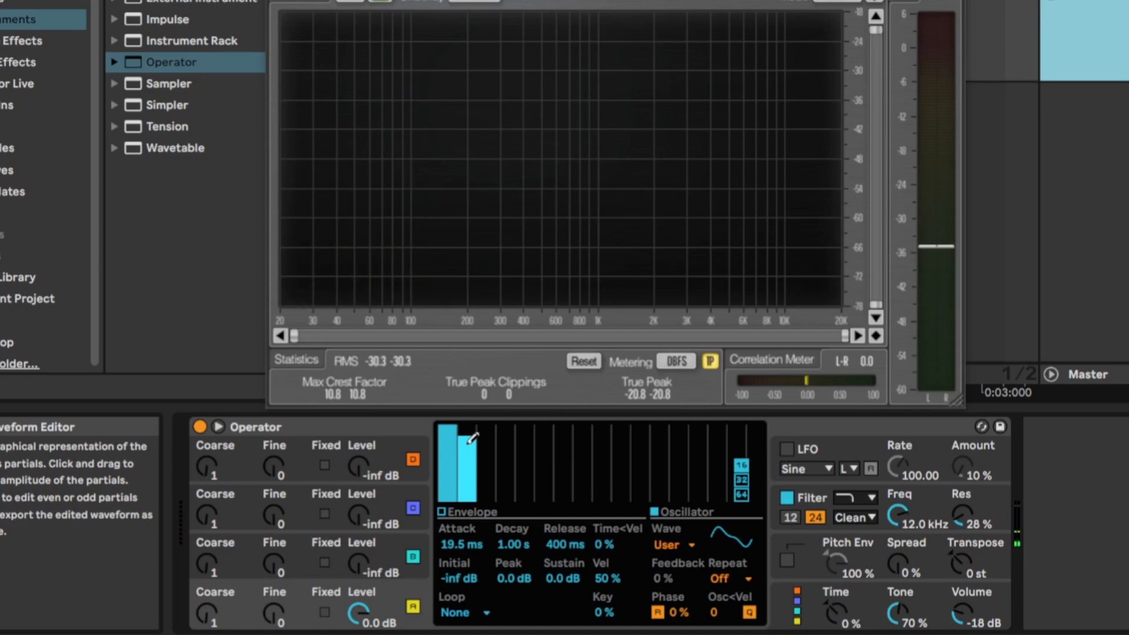
key("ctrl")
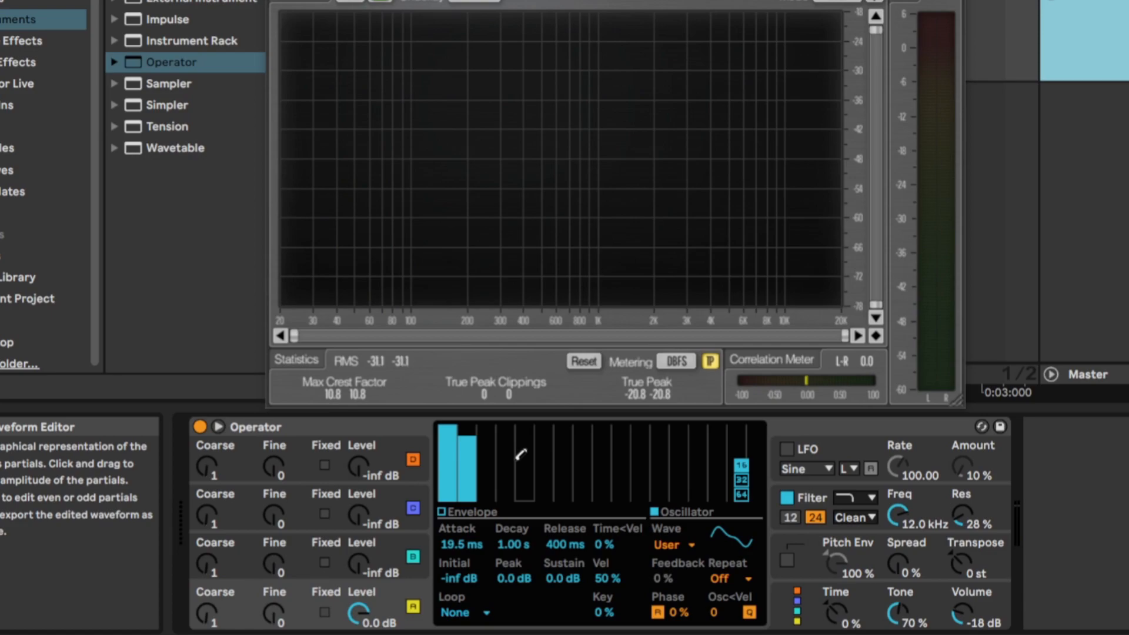
mouse_move(496, 480)
left_mouse_down()
mouse_move(497, 436)
mouse_move(507, 473)
mouse_move(529, 471)
mouse_move(529, 454)
mouse_move(533, 479)
mouse_move(510, 471)
mouse_move(497, 436)
mouse_move(497, 454)
mouse_move(473, 462)
mouse_move(473, 484)
left_mouse_up()
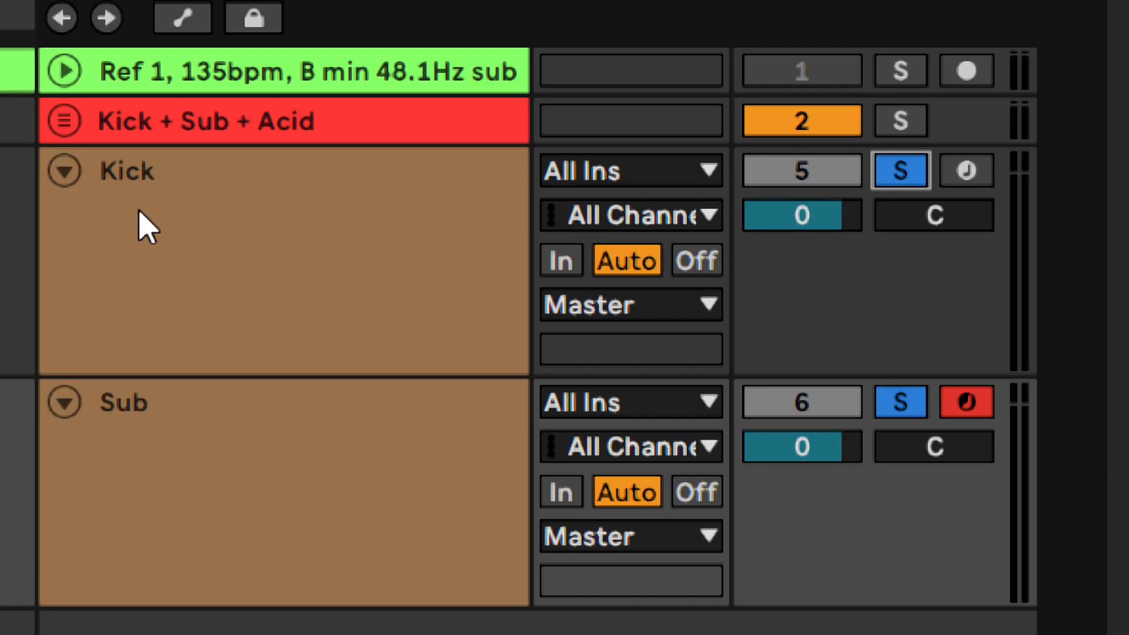
Select the Kick track and the Sub track in turn.
left_click(138, 221)
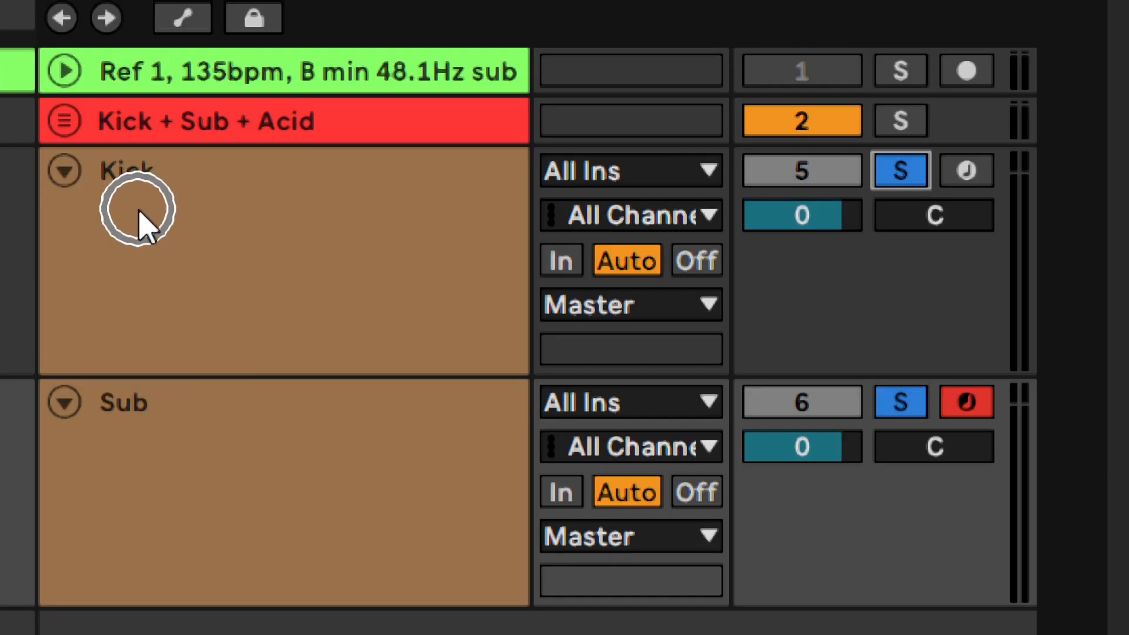
left_click(154, 484)
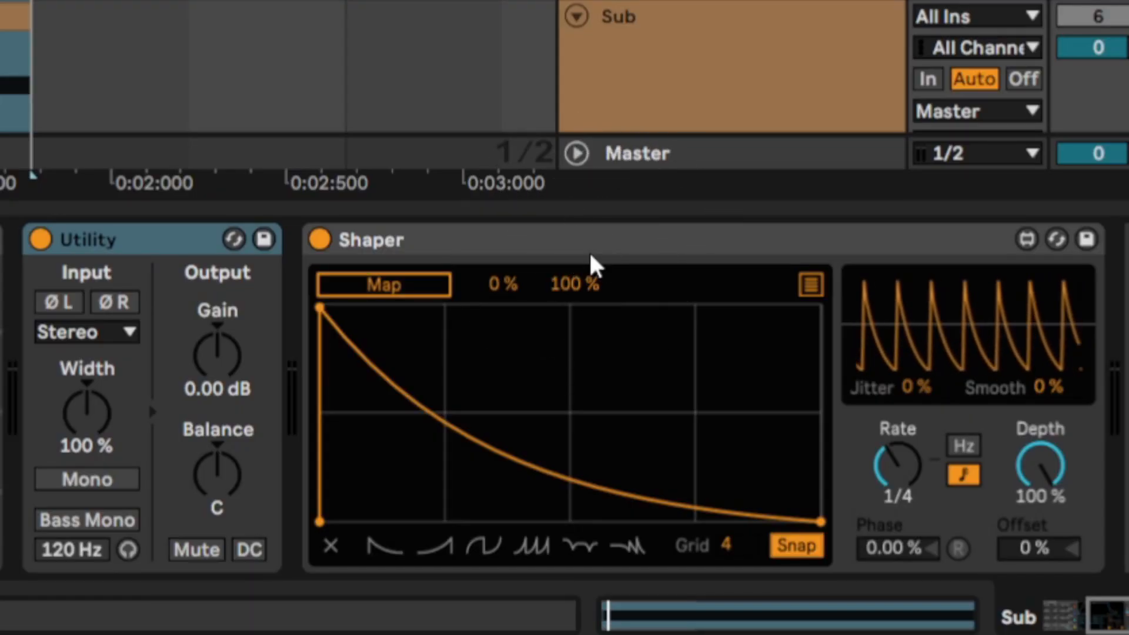
Try adding a breakpoint in the middle of the Shaper's falling curve on the Sub track, and remove it.
left_click(411, 298)
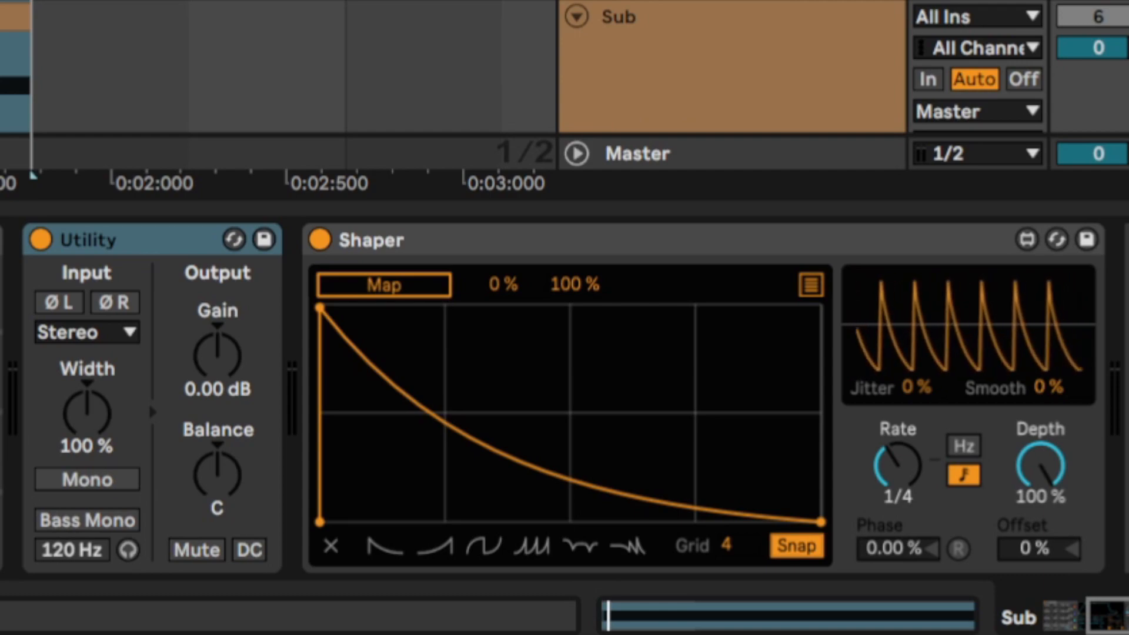
left_click(613, 481)
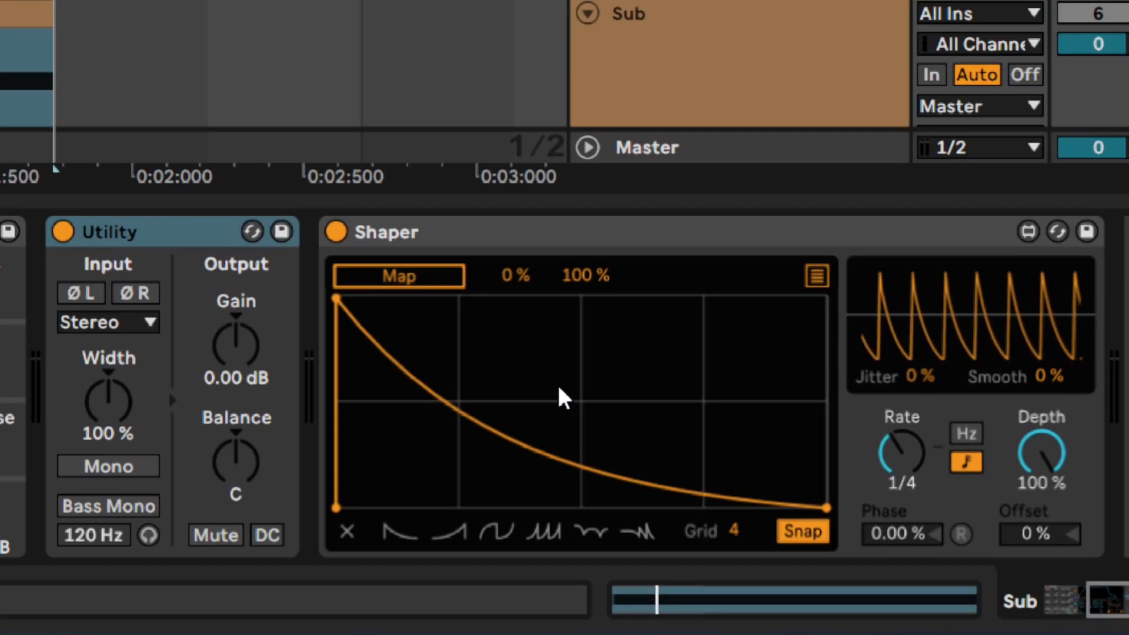
left_click(548, 400)
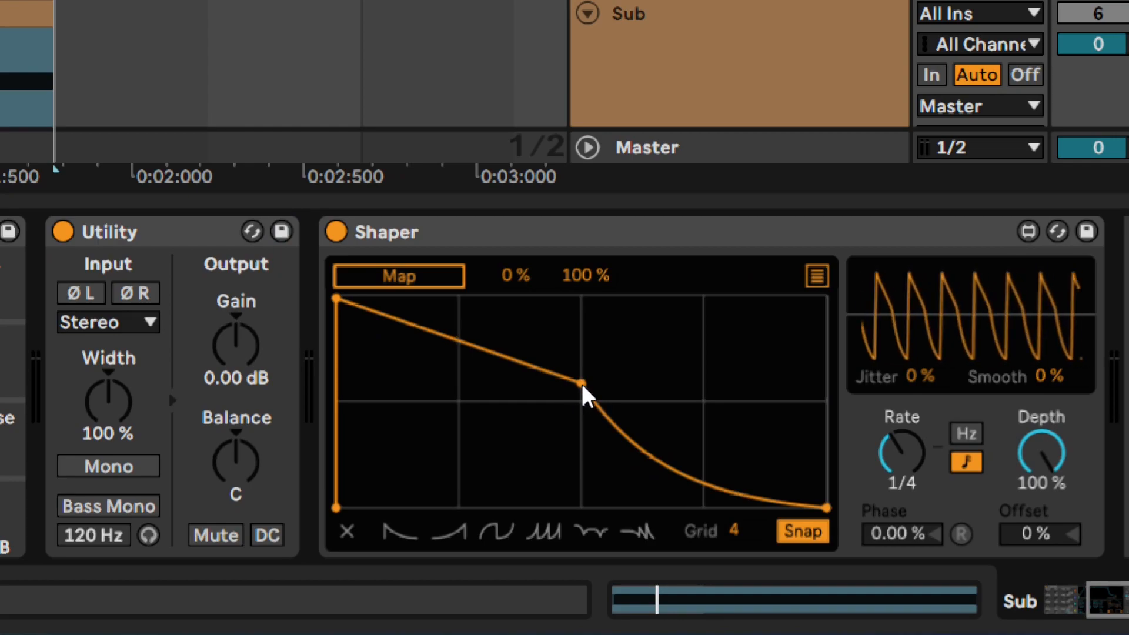
left_click(583, 388)
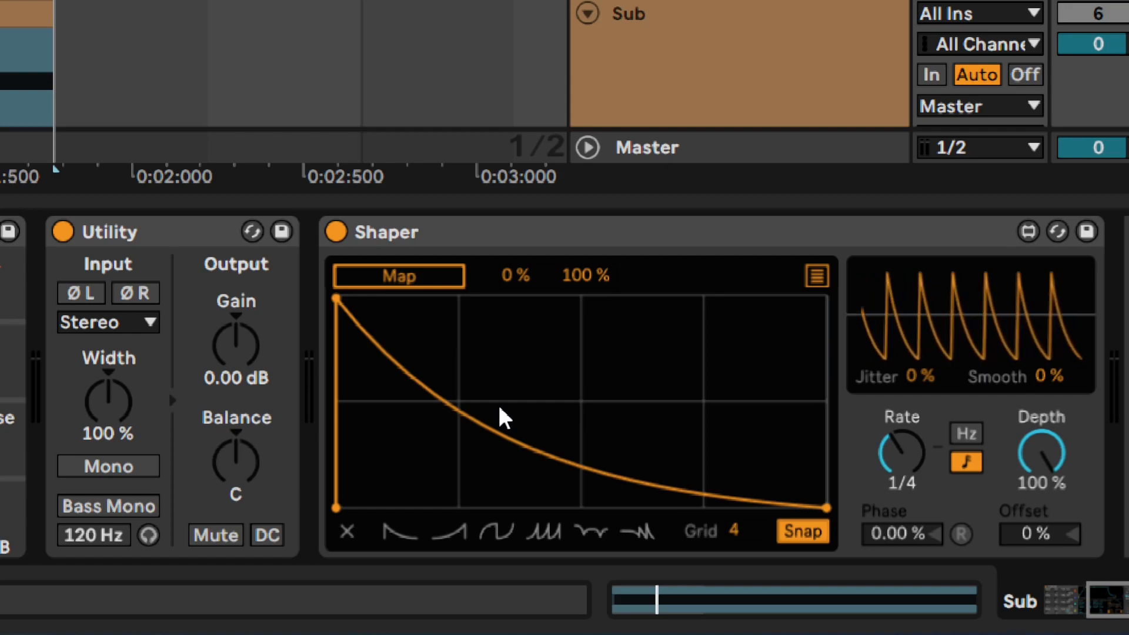
Map the Shaper on the Sub track to the output Gain of the Utility before it.
left_click(249, 346)
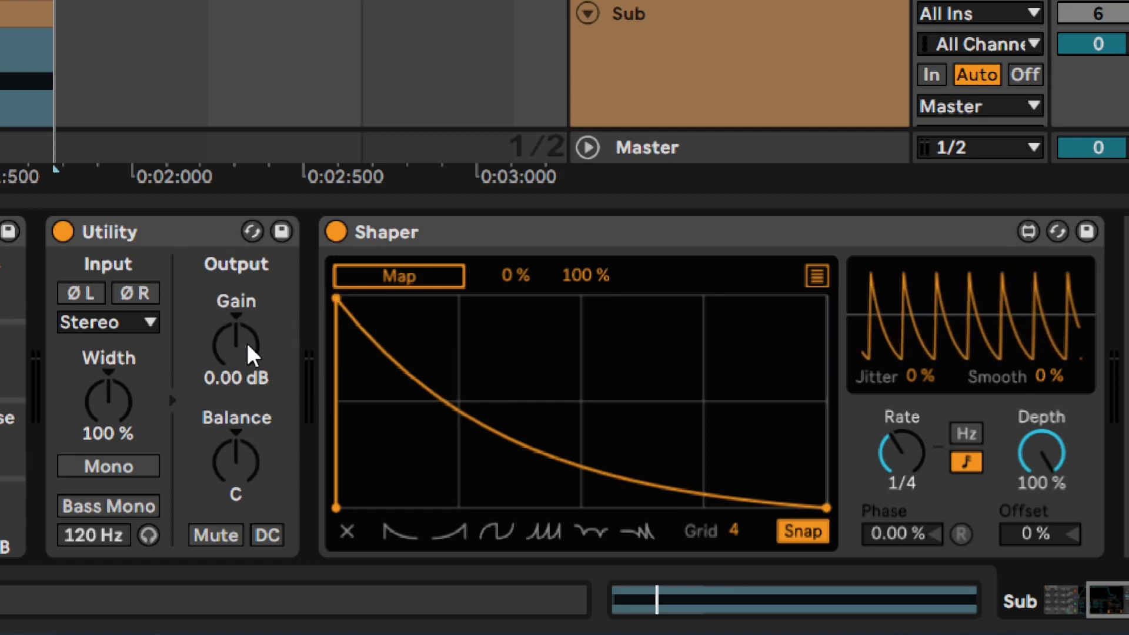
left_click(397, 282)
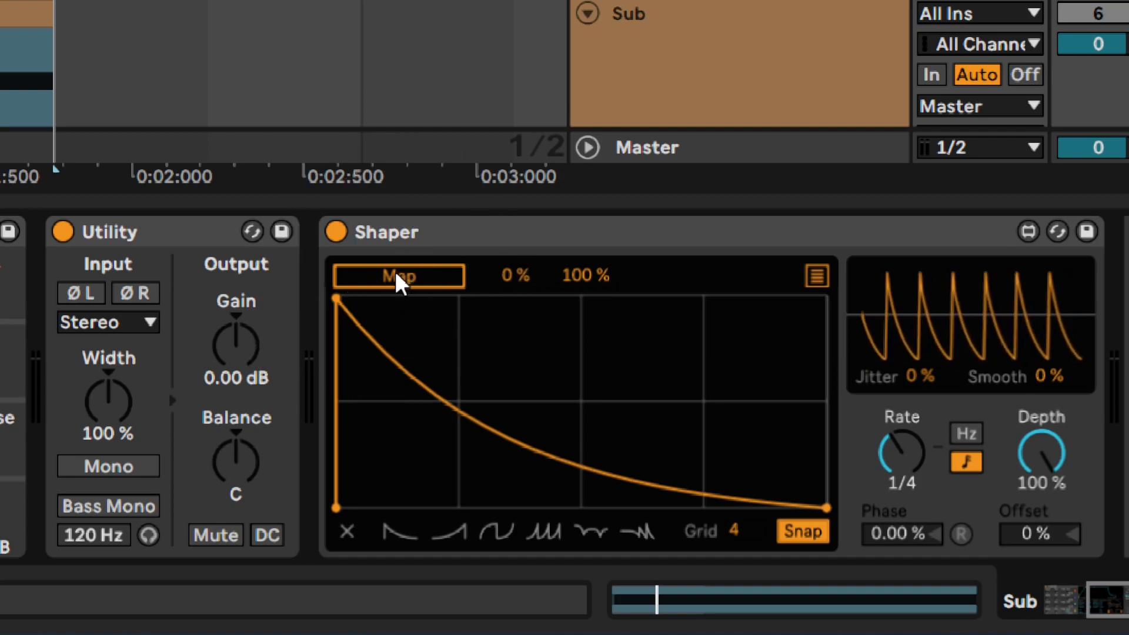
left_click(255, 350)
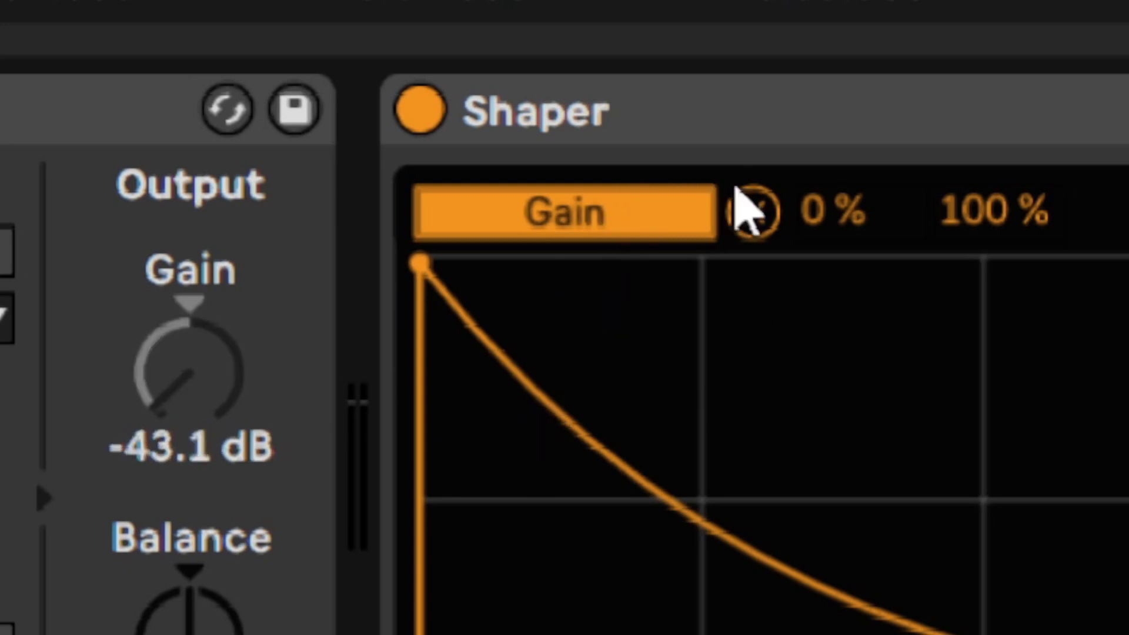
Limit the Shaper's Gain mapping range to a minimum of 23 % and a maximum of 50 %.
left_click(502, 274)
left_click(1028, 222)
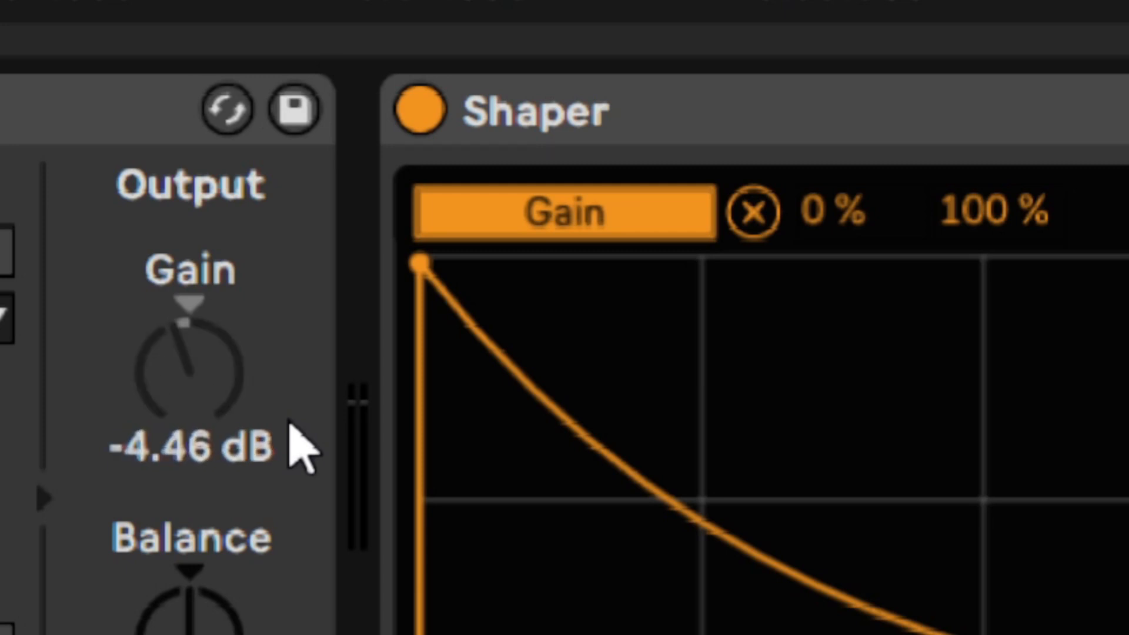
left_click(979, 221)
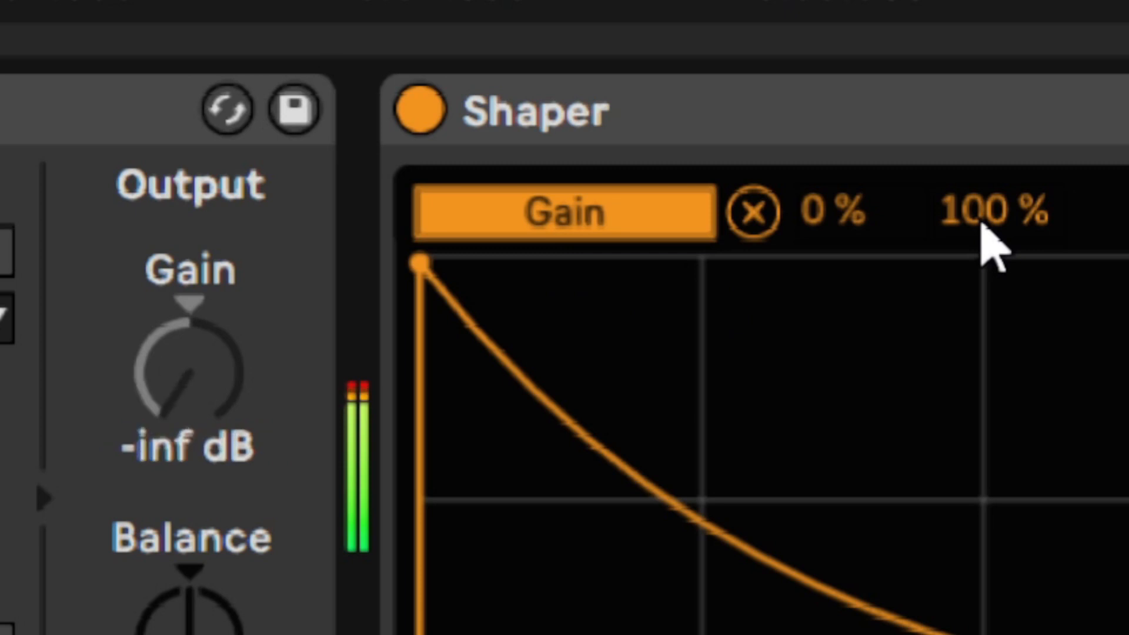
type("50")
key("Return")
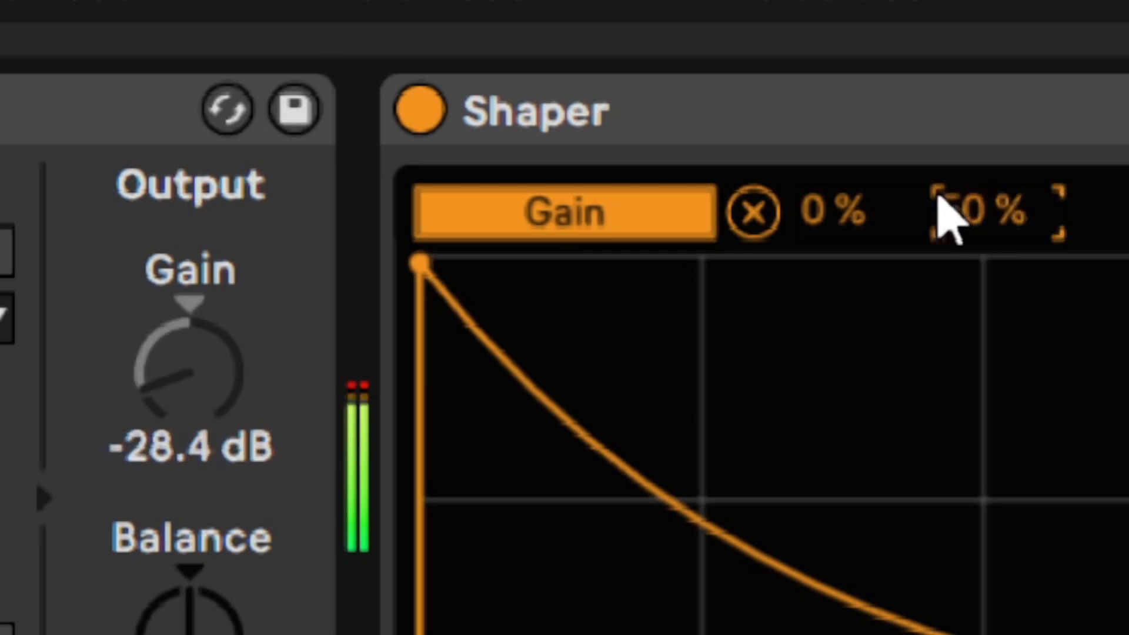
left_click(824, 202)
type("23")
key("Return")
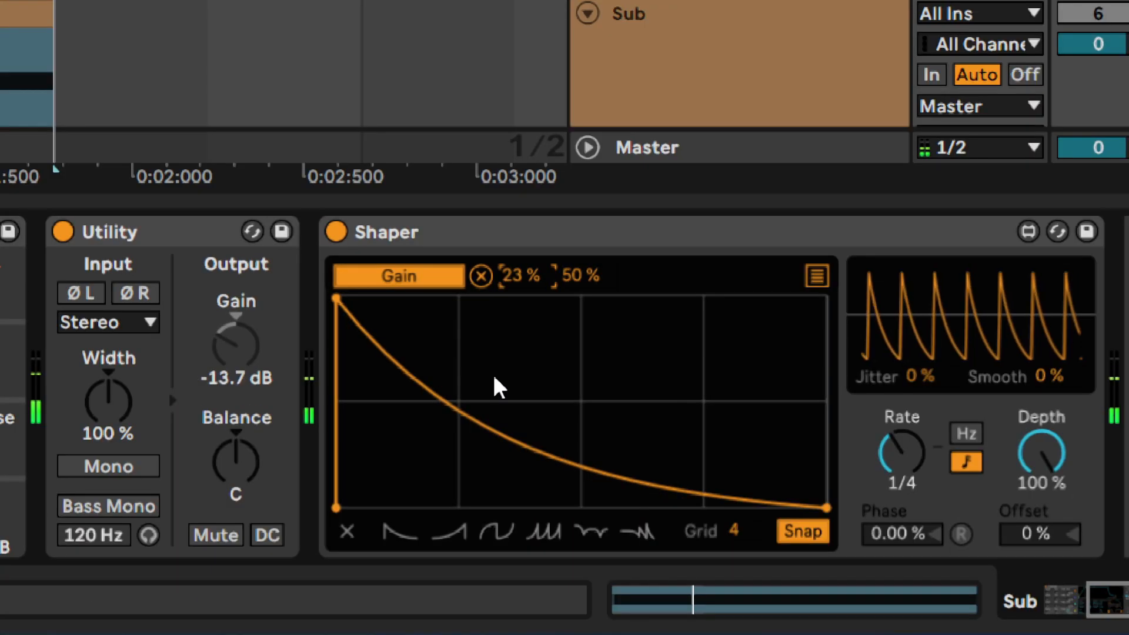
Set the Shaper grid to 16 and redraw the curve: low until line 5, full from line 8 to 15, falling at the end.
left_click(498, 388)
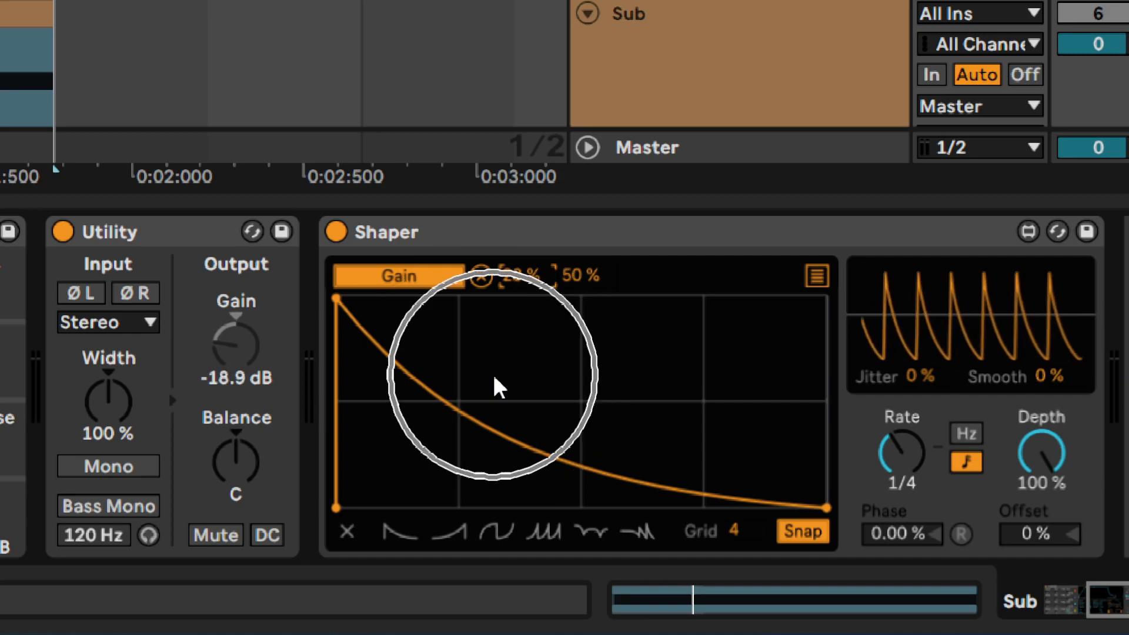
key("ctrl")
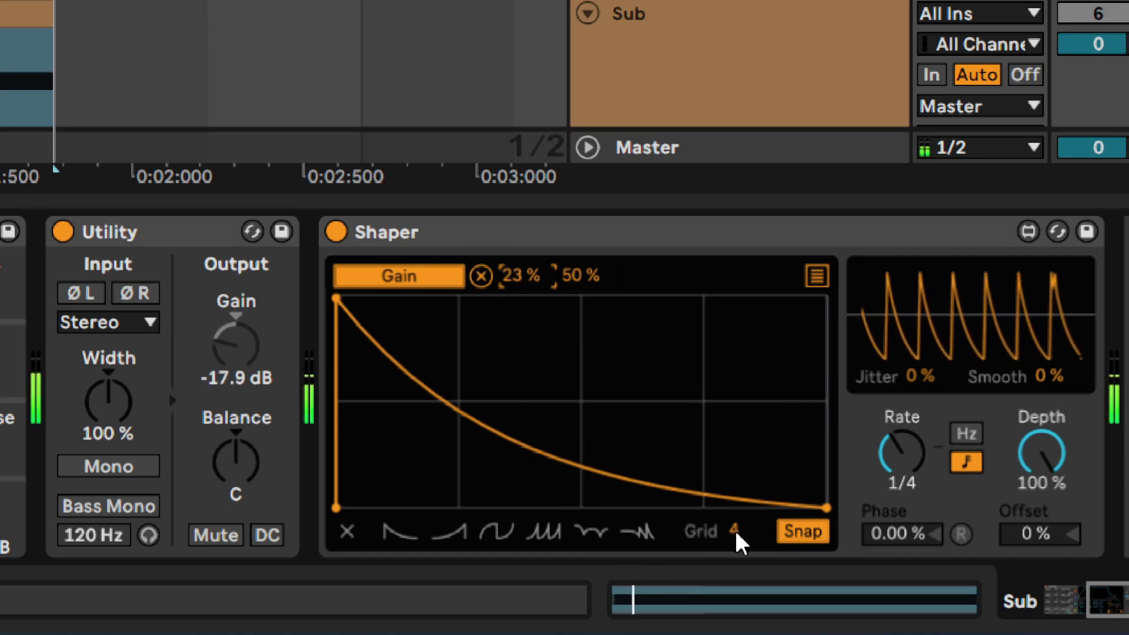
scroll(739, 538, "up", 12)
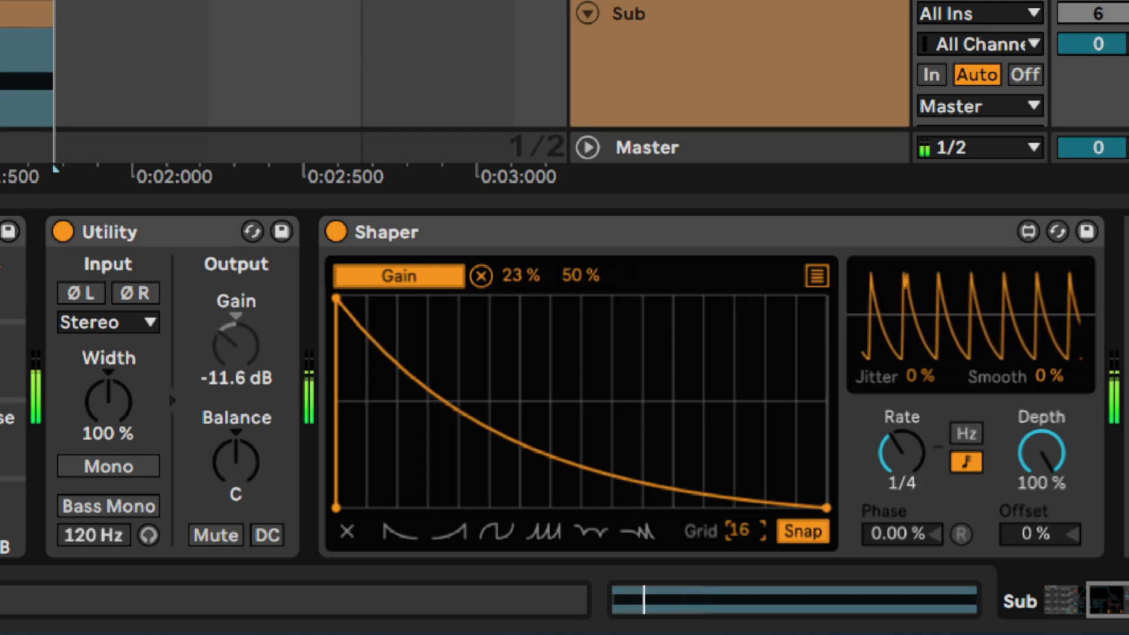
left_click_drag(338, 300, 582, 294)
left_click_drag(645, 409, 796, 294)
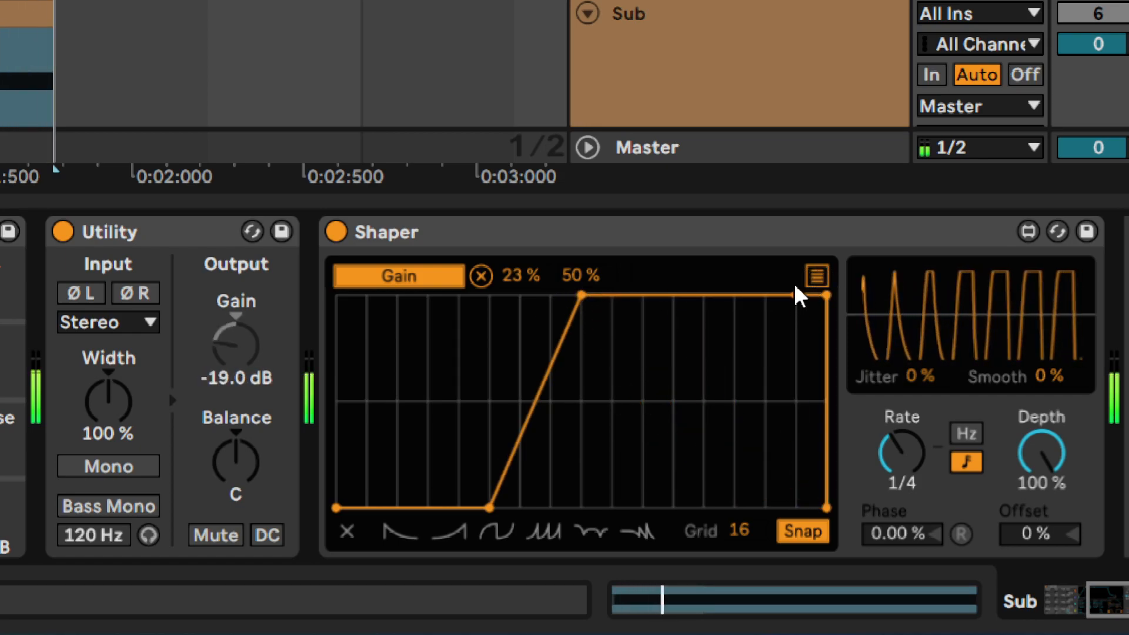
left_click(828, 295, "shift")
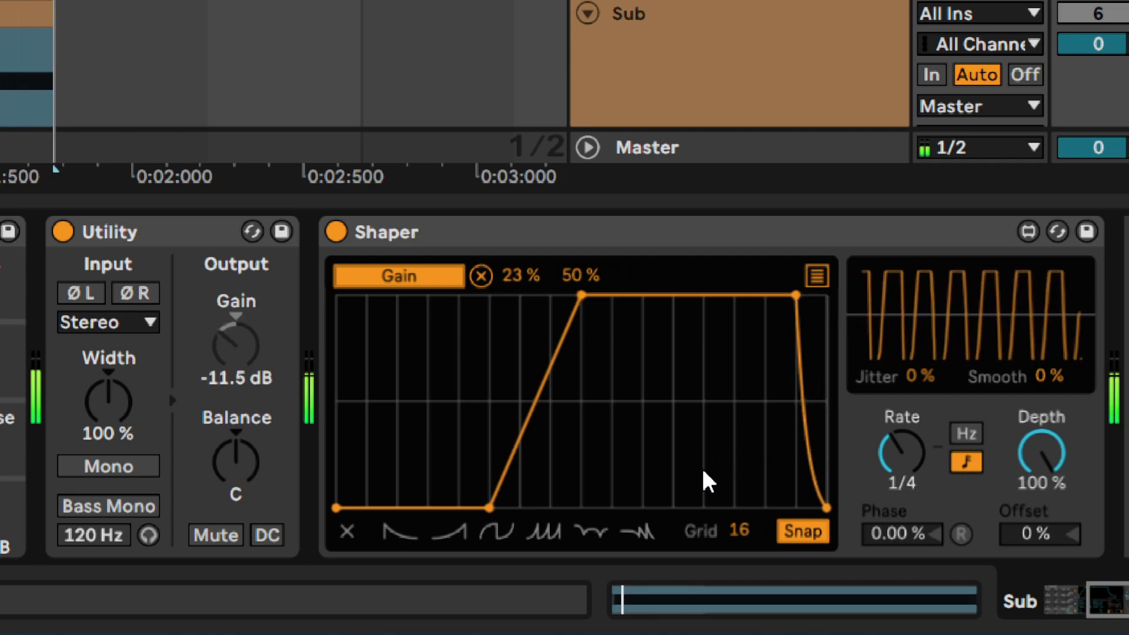
Bypass the Utility and Shaper together and reactivate them to compare the sub with and without the volume shaping.
left_click(384, 234)
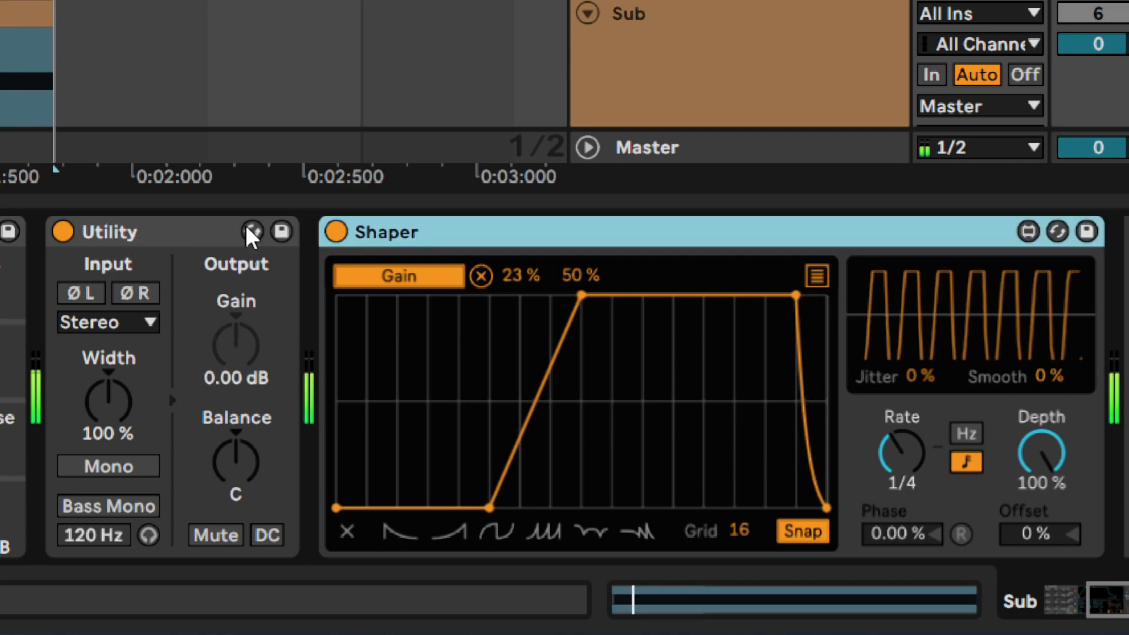
left_click(97, 235, "shift")
left_click(62, 232)
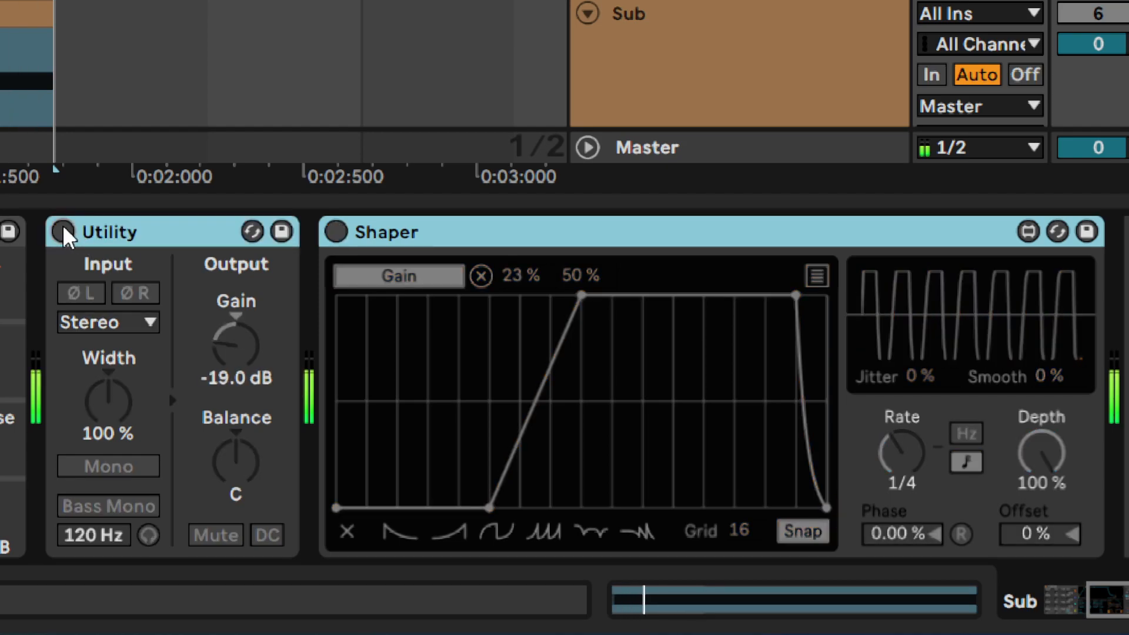
left_click(63, 232)
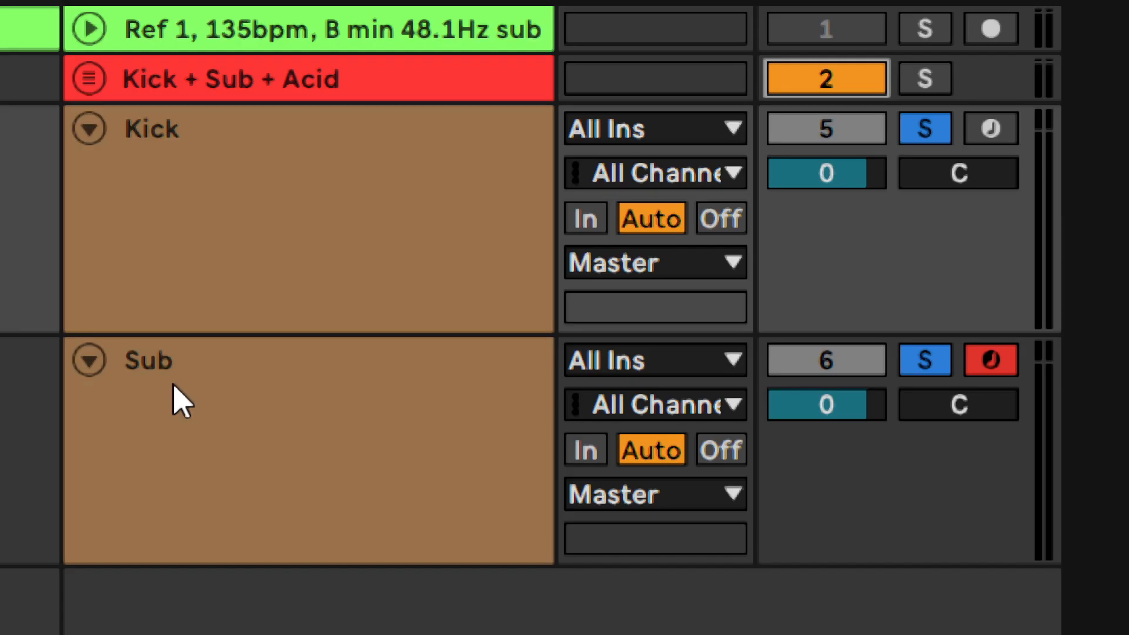
Group the Kick and Sub tracks.
left_click(157, 135)
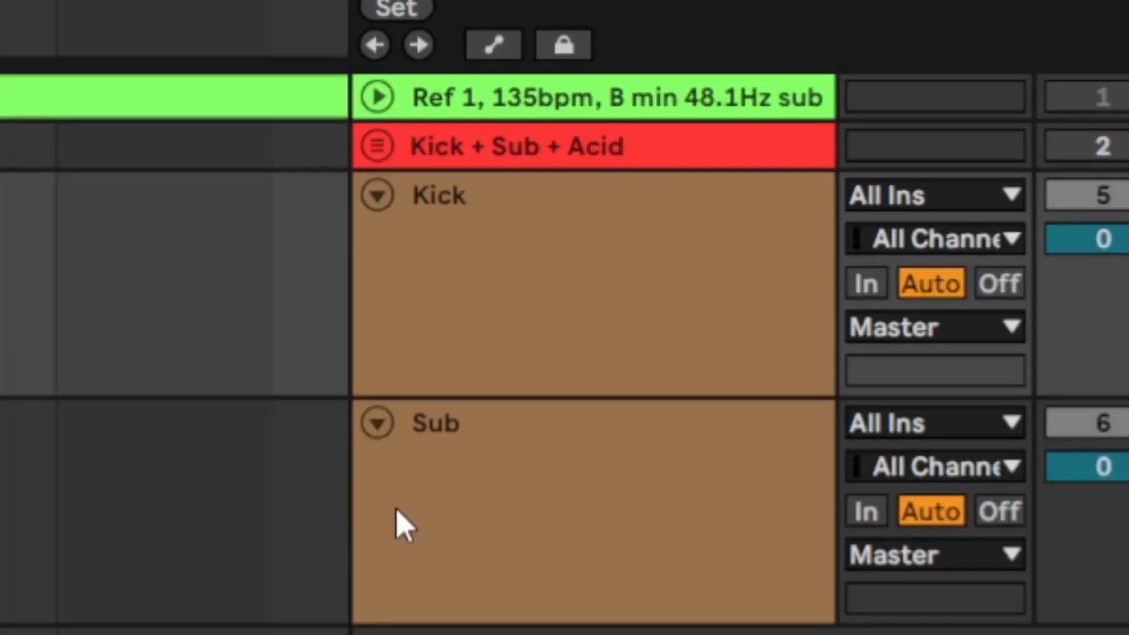
left_click(405, 499)
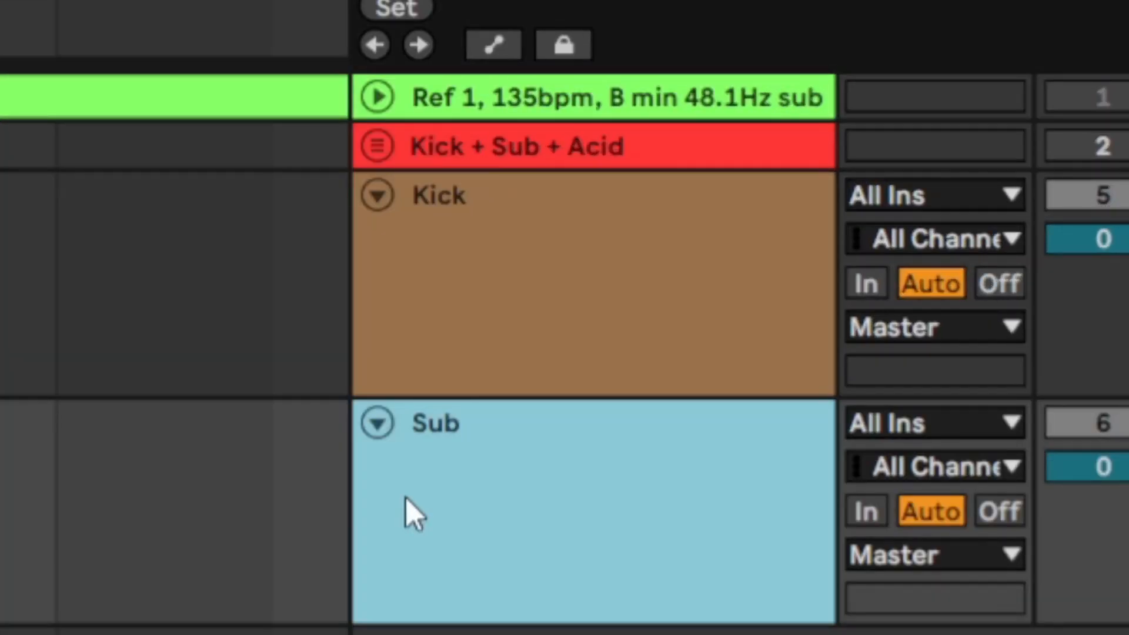
left_click(487, 343, "shift")
key("ctrl+g")
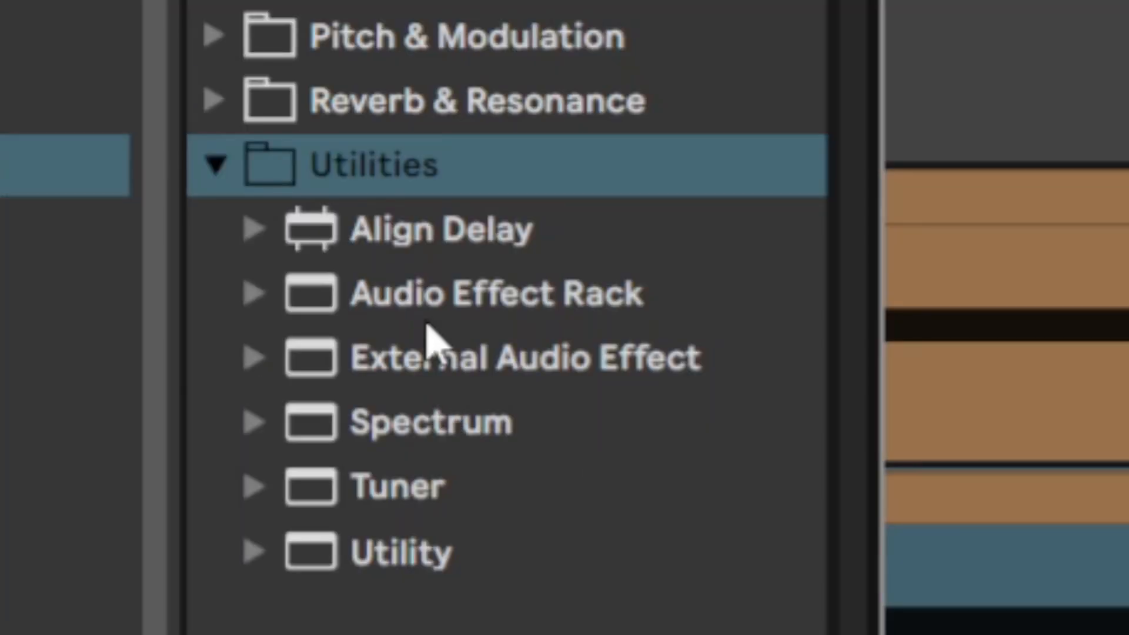
Add an Audio Effect Rack and create a chain named Dry in it.
left_click_drag(411, 298, 494, 298)
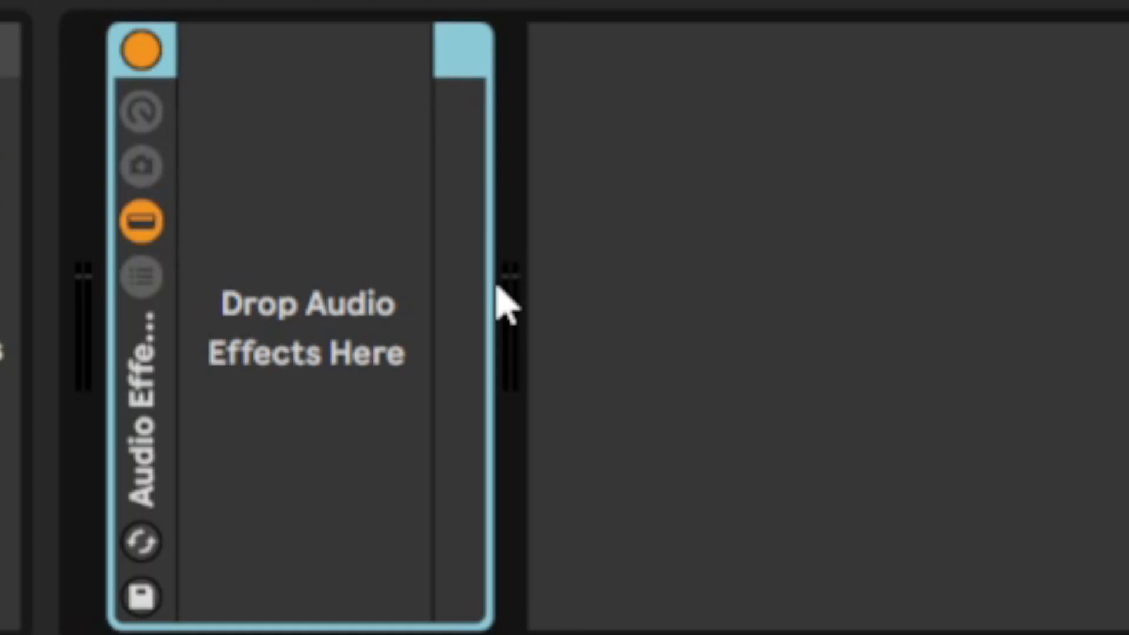
left_click(141, 278)
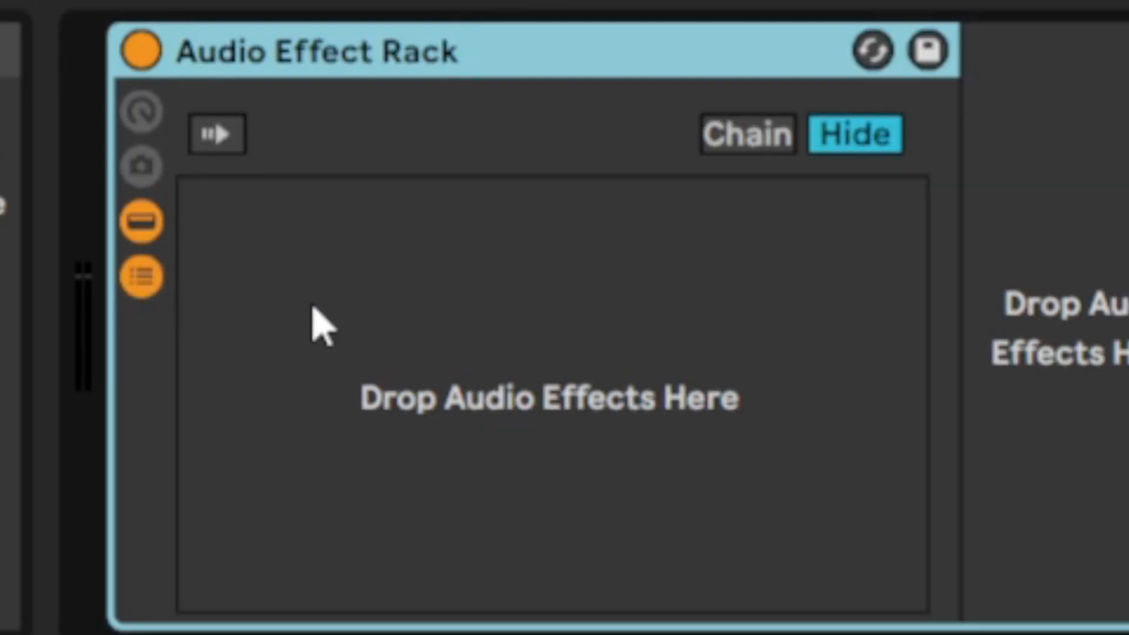
right_click(333, 287)
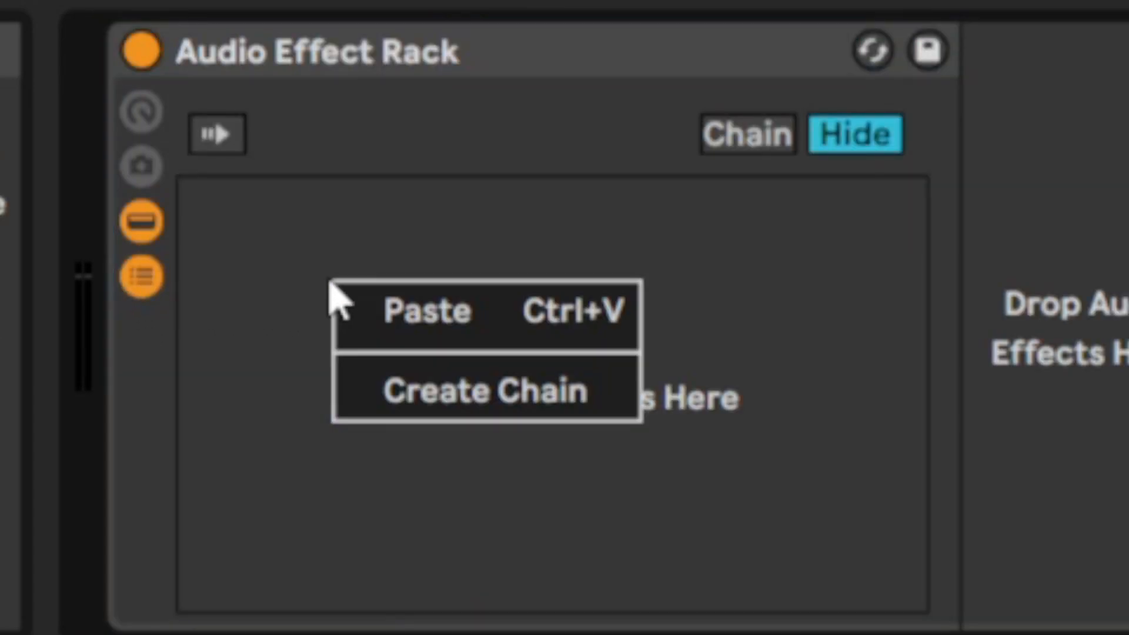
left_click(403, 393)
key("ctrl+r")
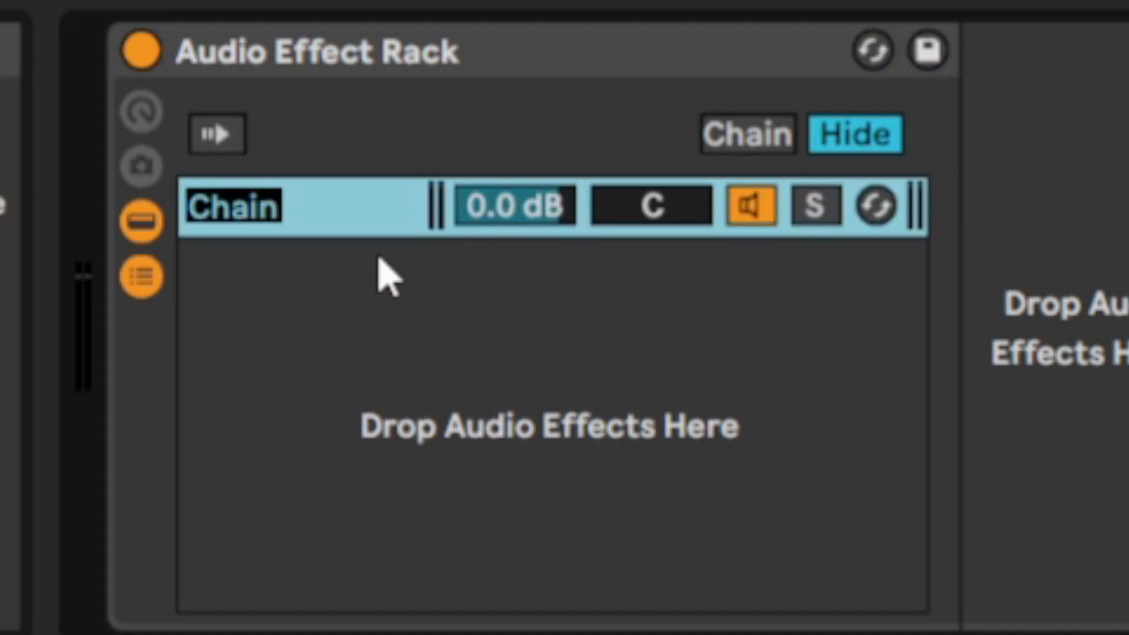
type("Dry")
key("Return")
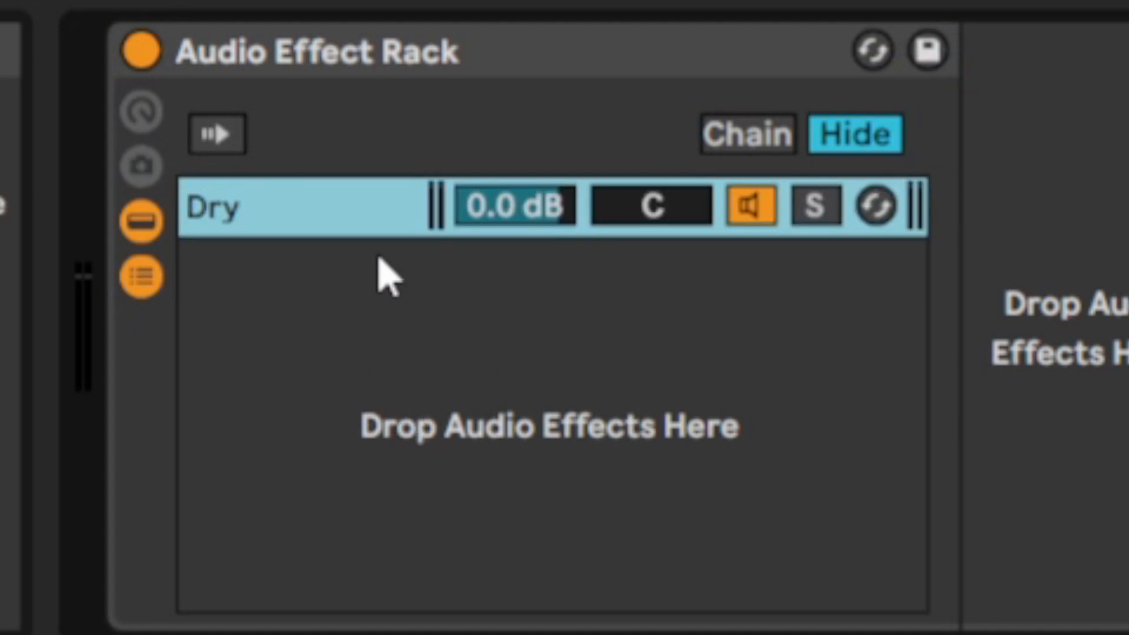
Duplicate the Dry chain in the rack and rename the copy Reverb.
key("ctrl+d")
key("ctrl+r")
type("R")
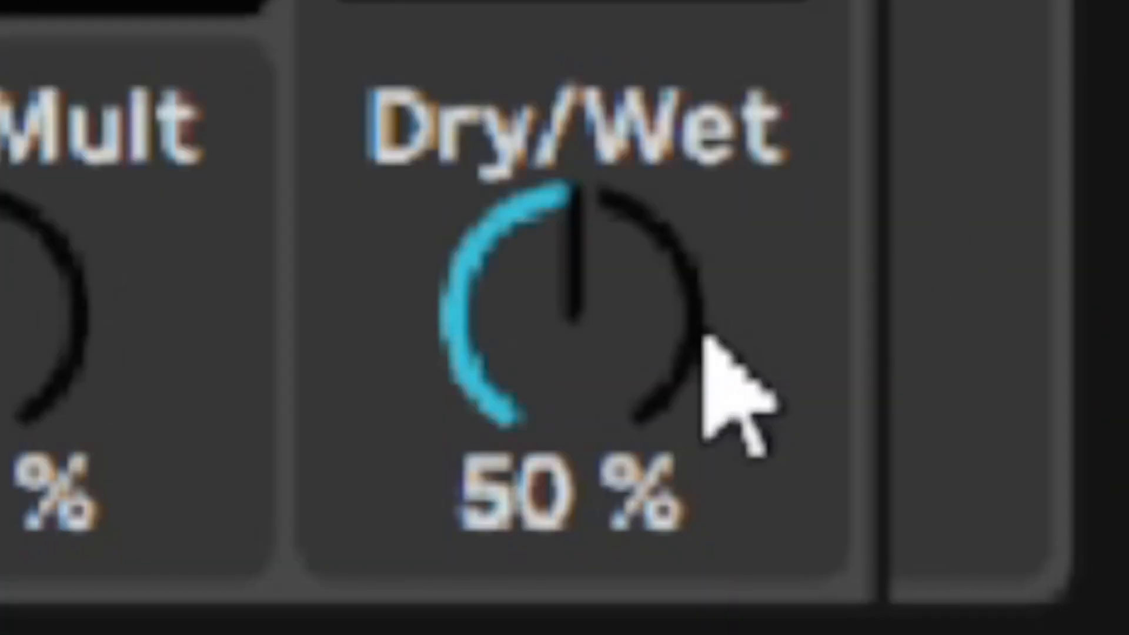
Set the Hybrid Reverb's Dry/Wet to 100 % on the Reverb chain and disable its EQ.
left_click_drag(618, 353, 618, 265)
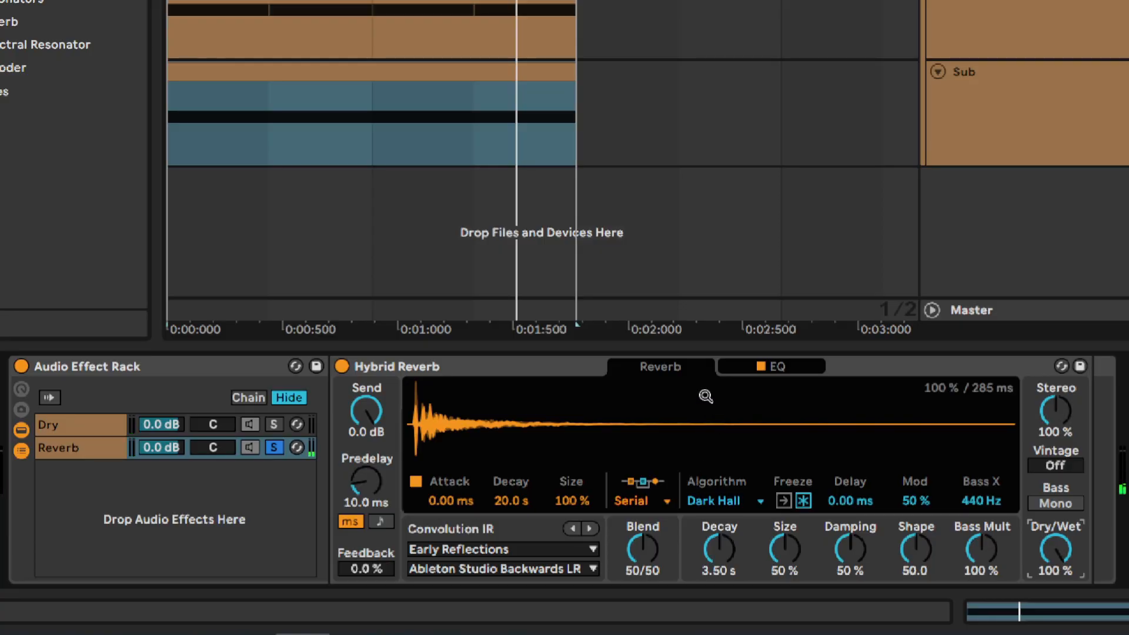
left_click(733, 365)
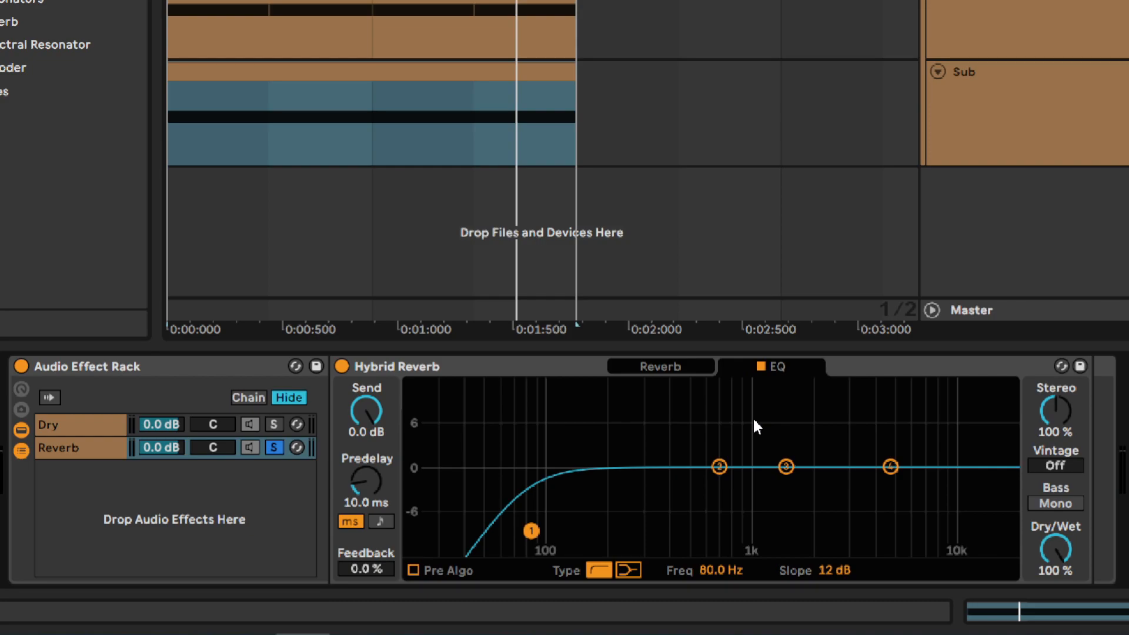
left_click(758, 365)
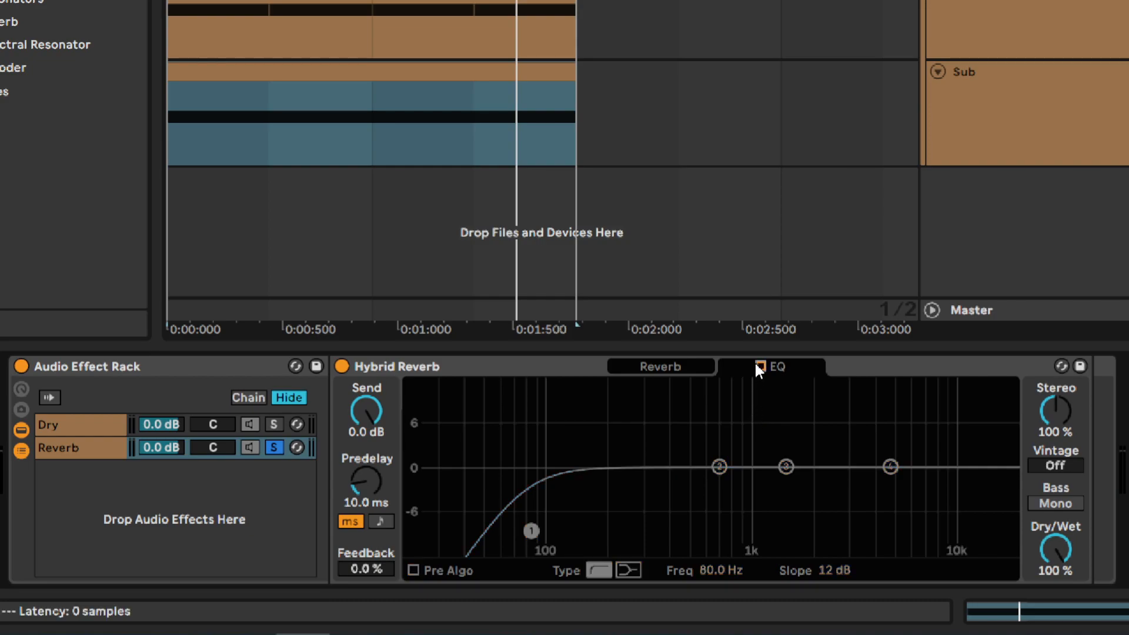
left_click(663, 366)
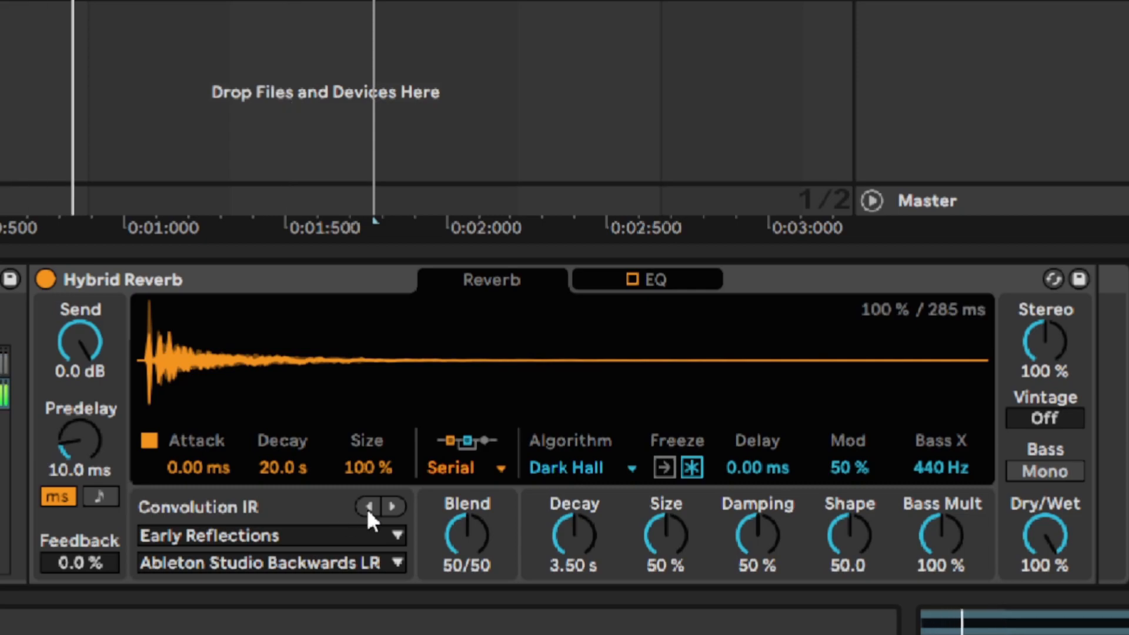
Step through the Early Reflections impulse responses during playback and choose Comb Space 1.
left_click(393, 509)
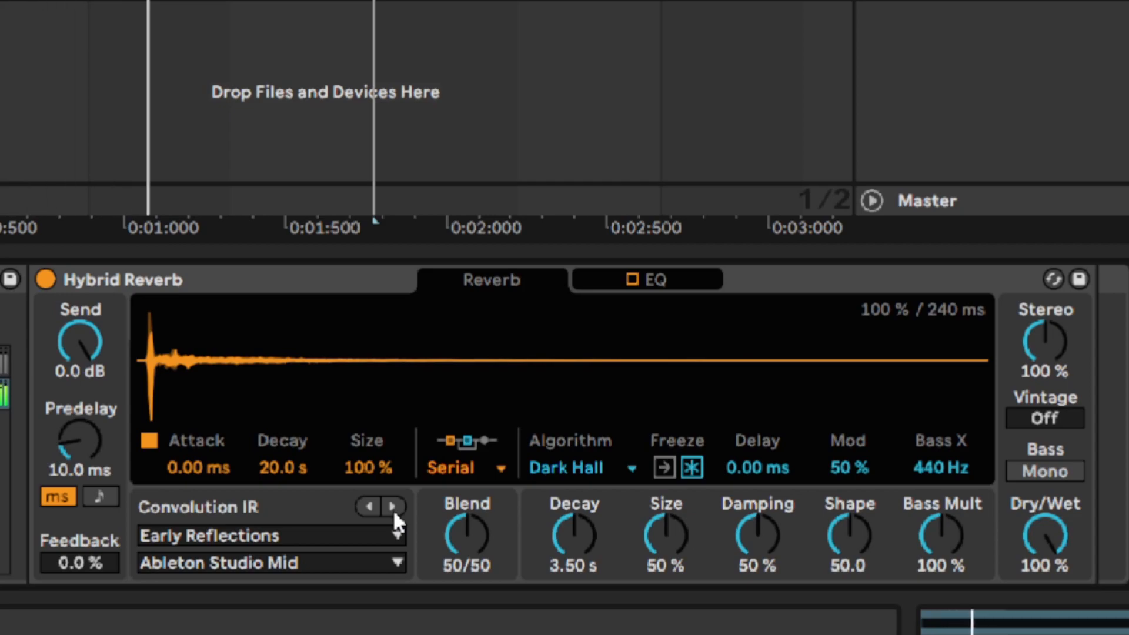
left_click(393, 509)
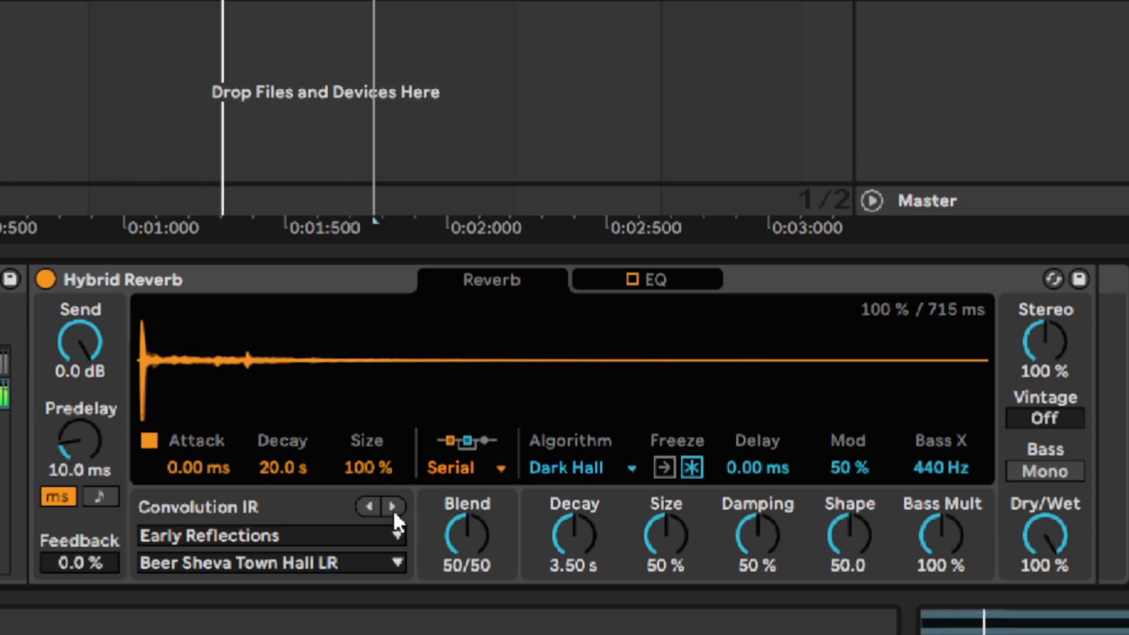
left_click(393, 509)
left_click(393, 509)
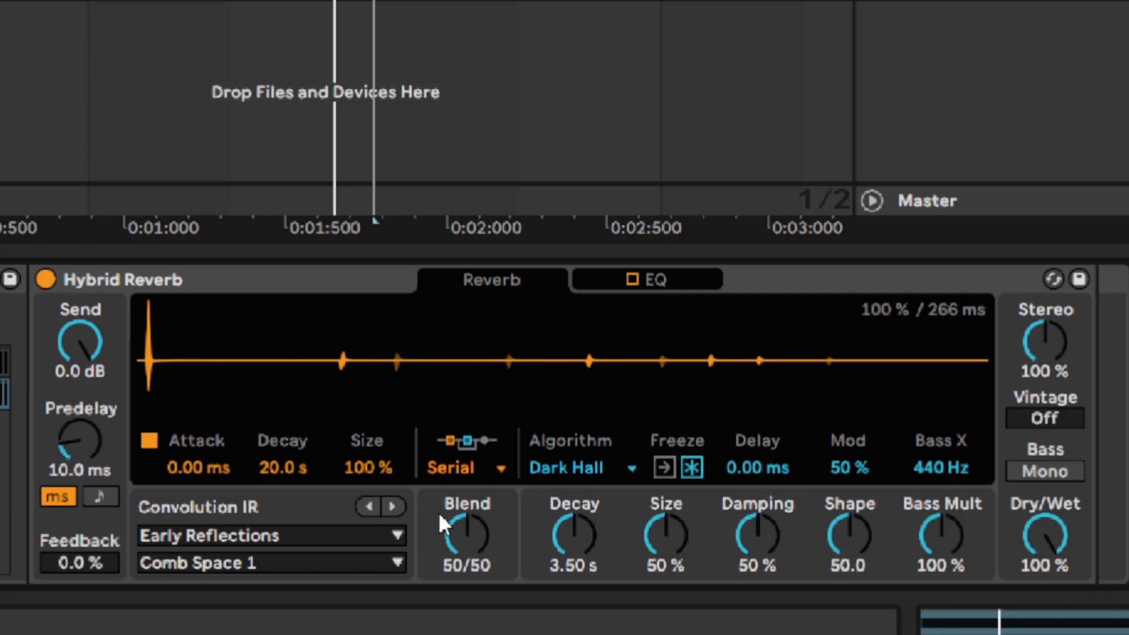
Compare the Hybrid Reverb's Convolution and Algorithm routings by ear, and leave it on Convolution.
left_click(483, 469)
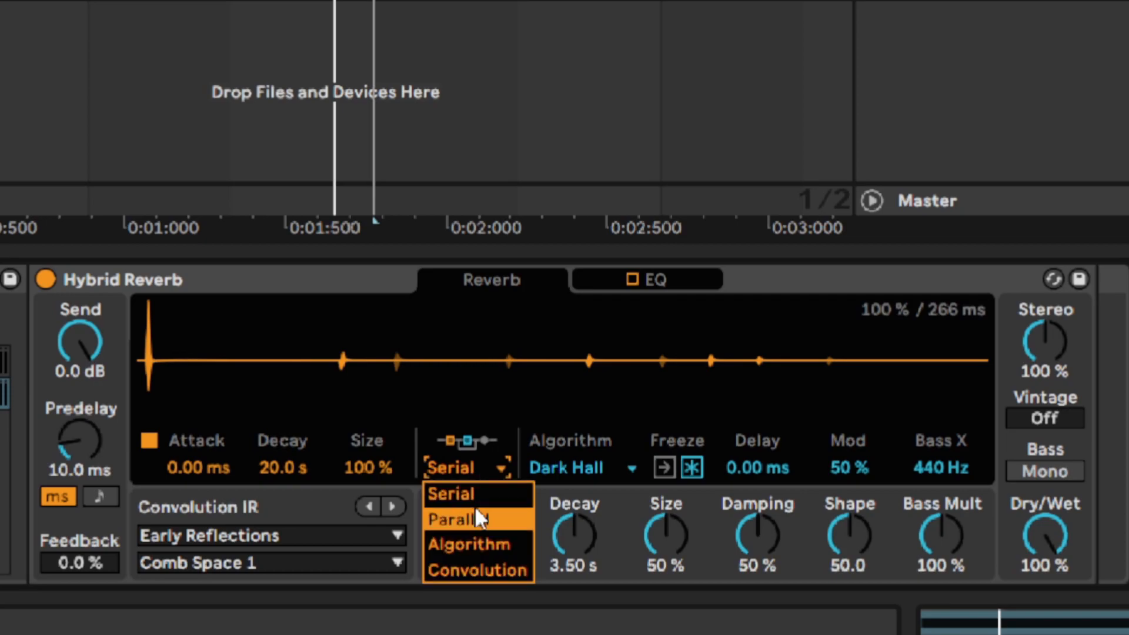
left_click(506, 561)
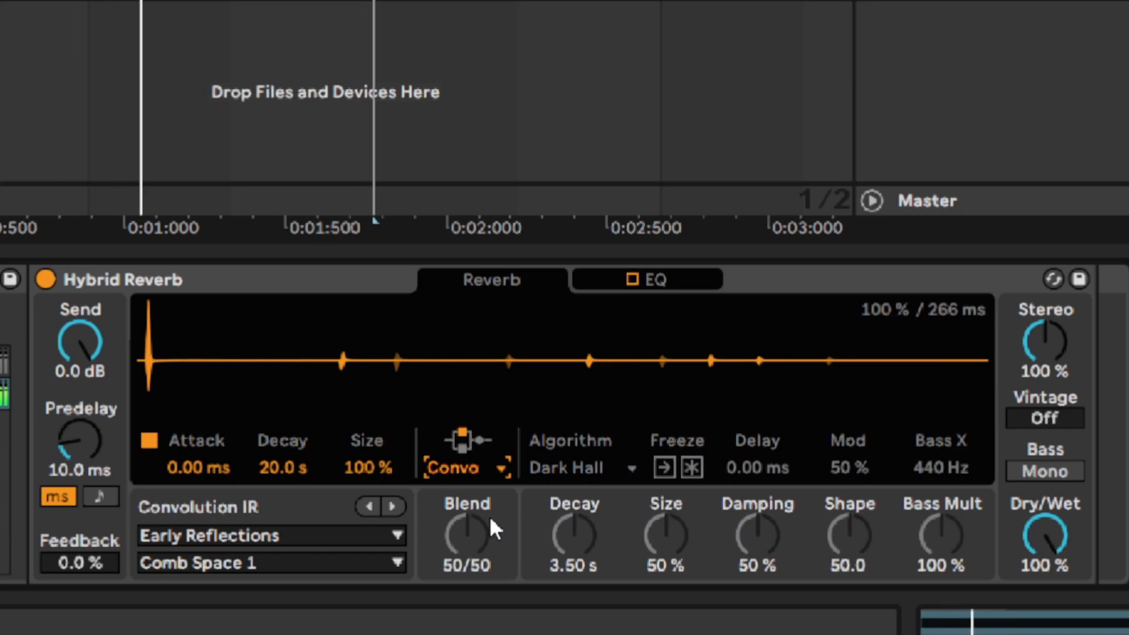
left_click(460, 468)
left_click(469, 539)
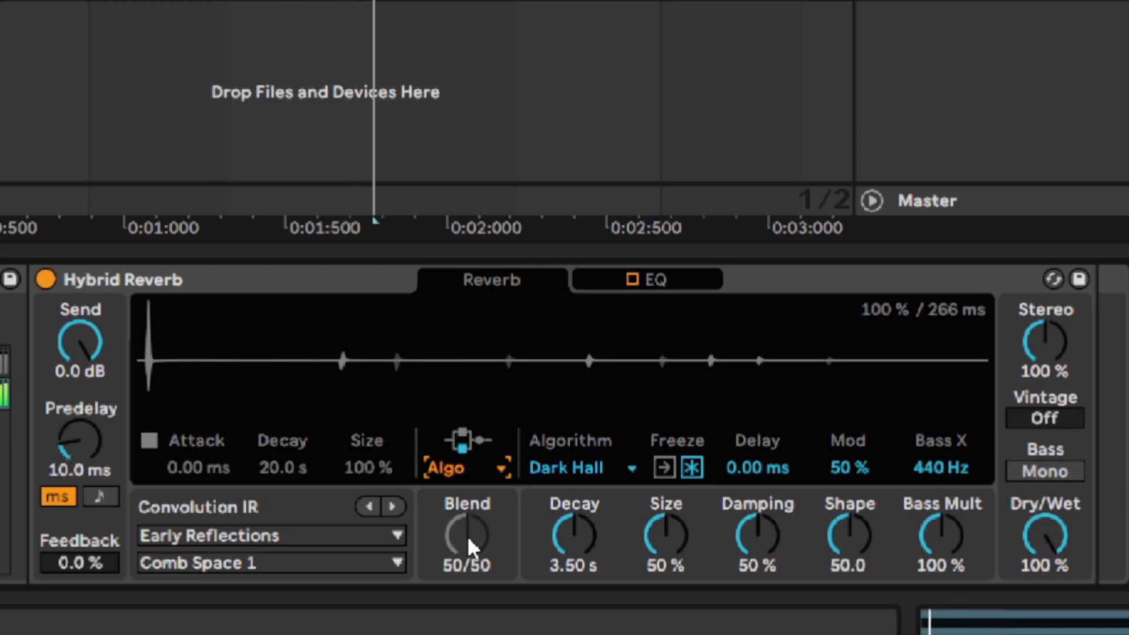
left_click(464, 472)
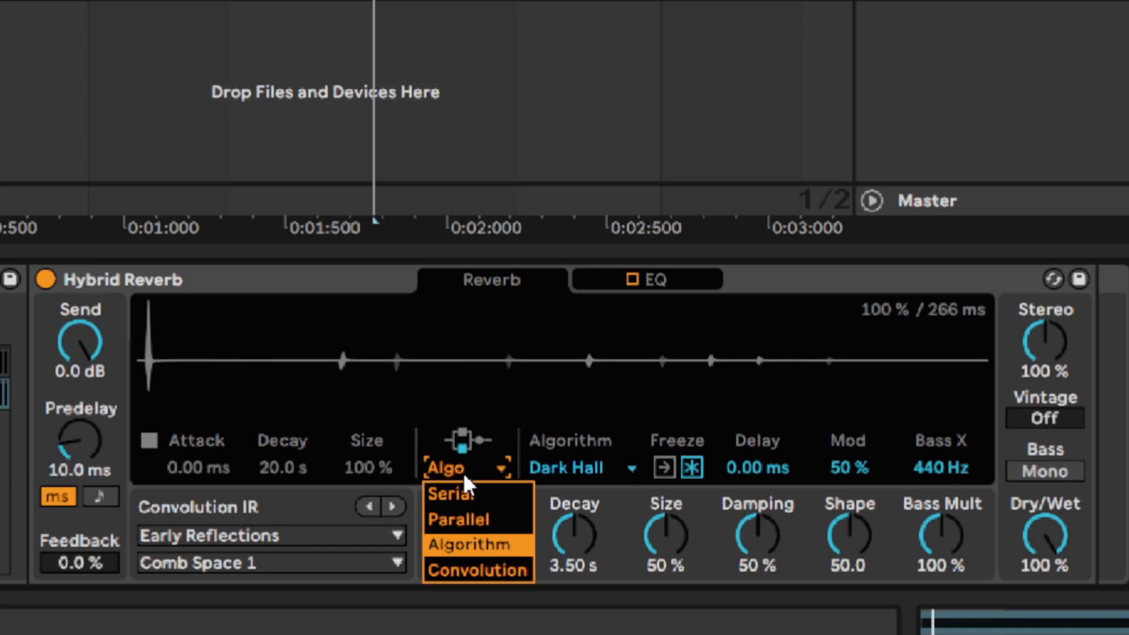
left_click(462, 565)
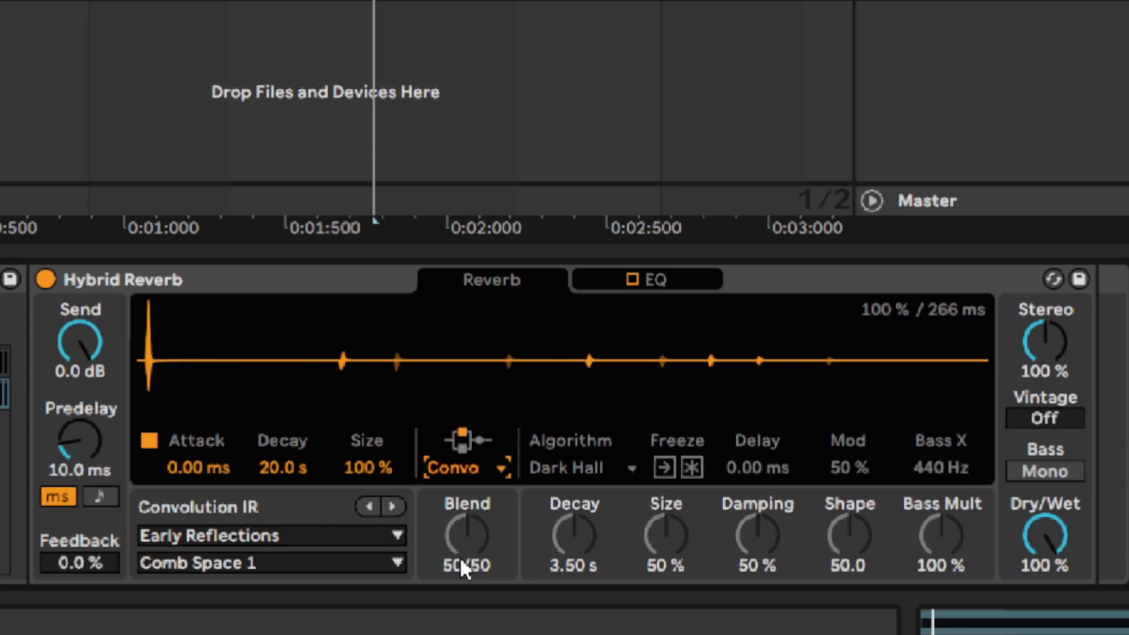
Raise the convolution reverb's Size to 267 %.
key("ctrl")
key("ctrl")
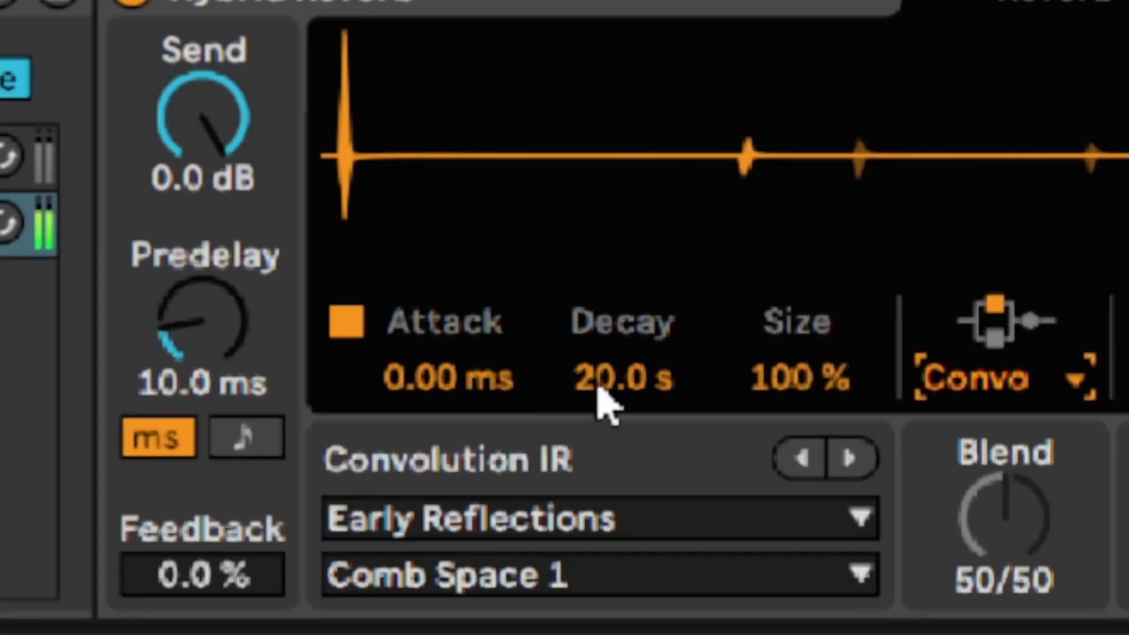
left_click_drag(269, 468, 268, 479)
left_click_drag(608, 393, 605, 365)
left_click_drag(769, 383, 775, 406)
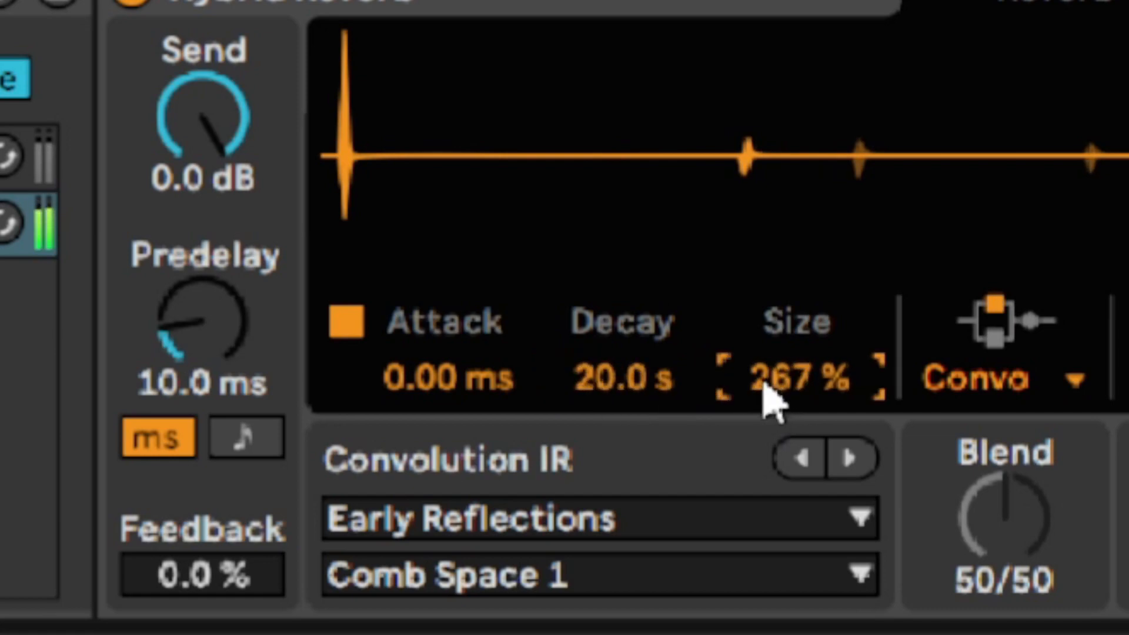
Reset the convolution reverb's Size to 100 %, try a longer Attack and reset it to 0 ms, and set its Decay to 18.5 s.
key("Delete")
left_click_drag(441, 398, 442, 395)
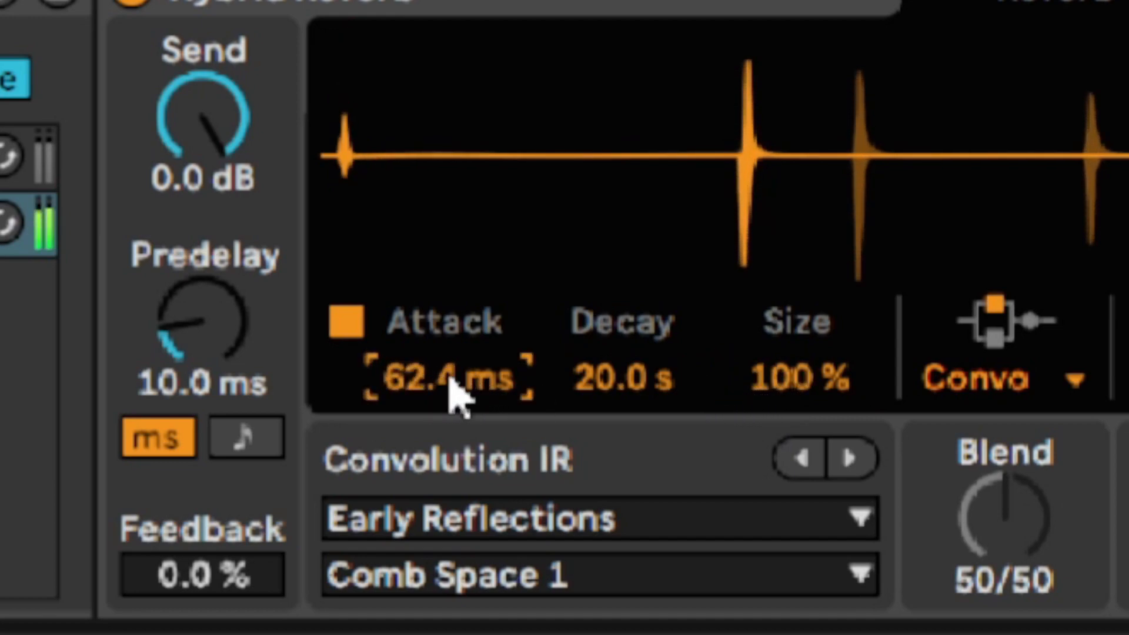
key("Delete")
left_click(599, 380)
type("18500")
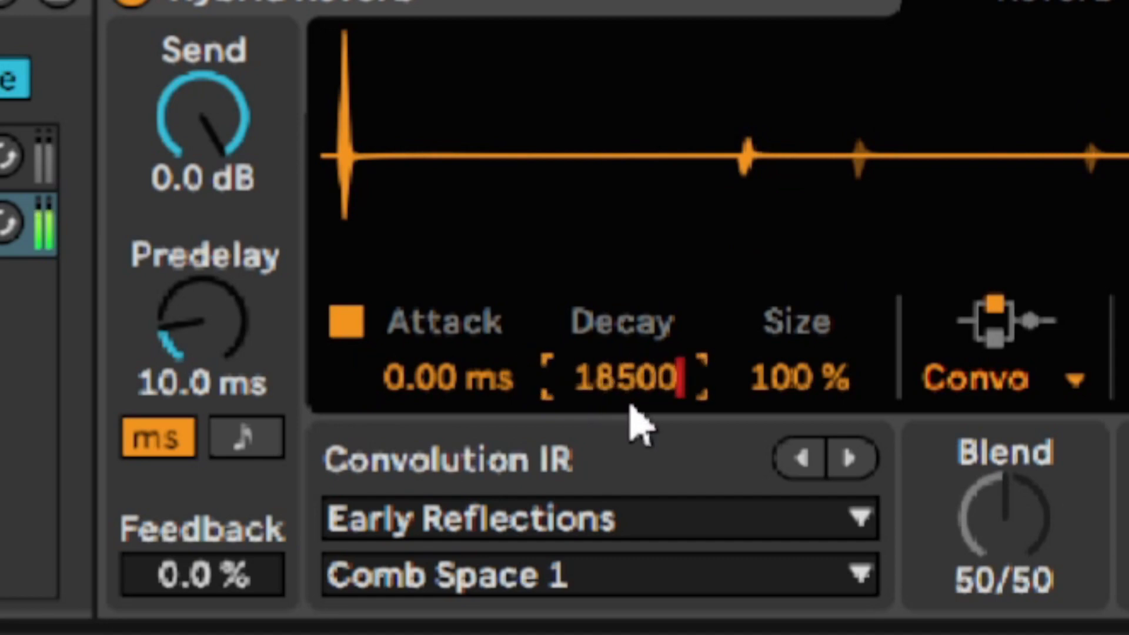
key("Return")
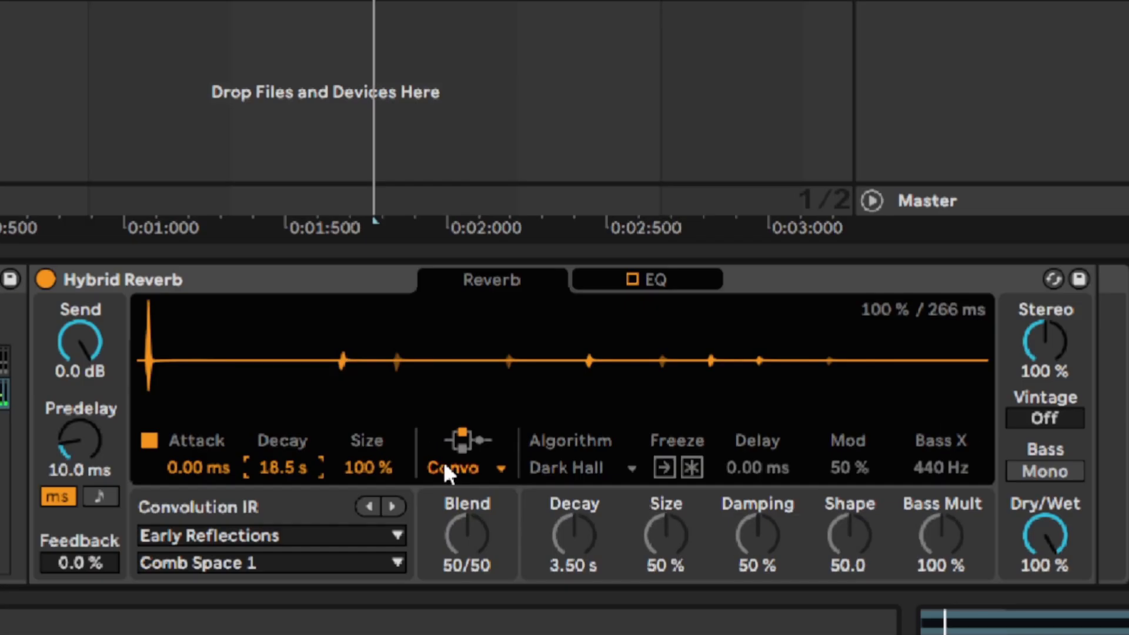
Switch the Hybrid Reverb's routing from Convolution to Algorithm and listen to the result.
left_click(959, 374)
left_click(995, 573)
left_click(465, 468)
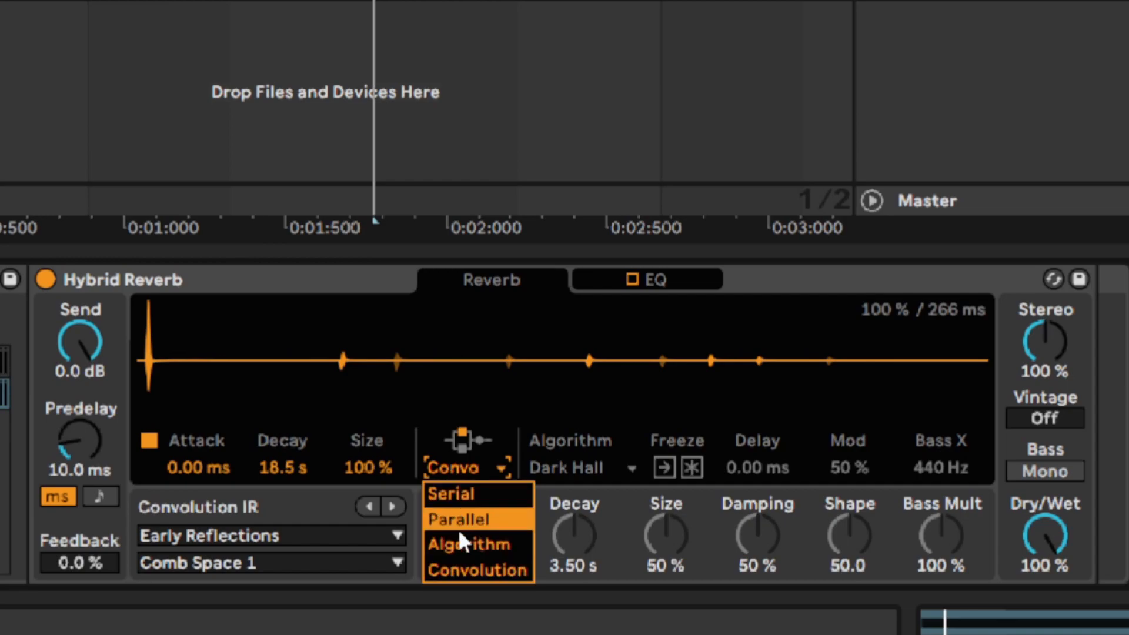
left_click(461, 537)
key("ctrl")
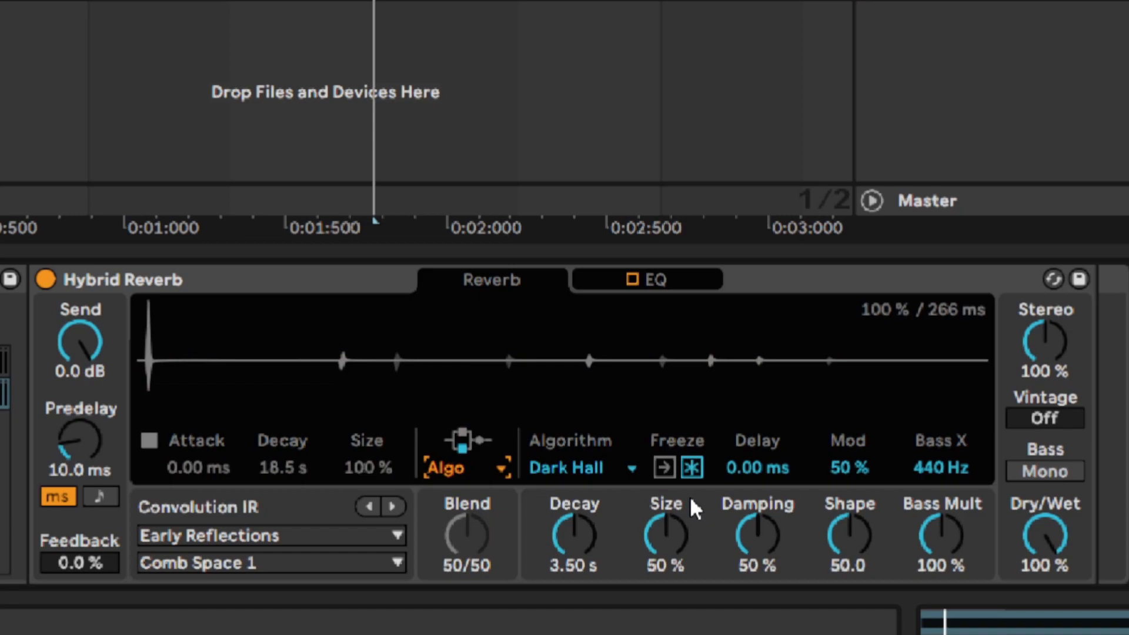
key("ctrl")
Audition the Quartz and Shimmer reverb algorithms, and return to Dark Hall.
left_click(564, 466)
left_click(575, 464)
left_click(573, 464)
left_click(580, 517)
left_click(569, 476)
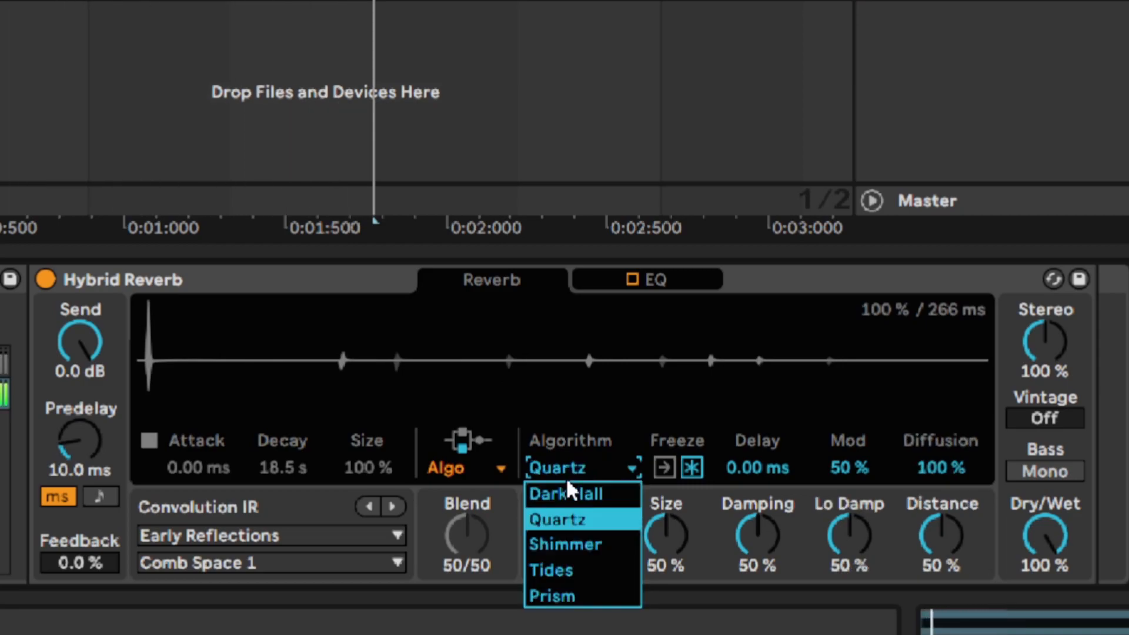
left_click(575, 545)
left_click(559, 470)
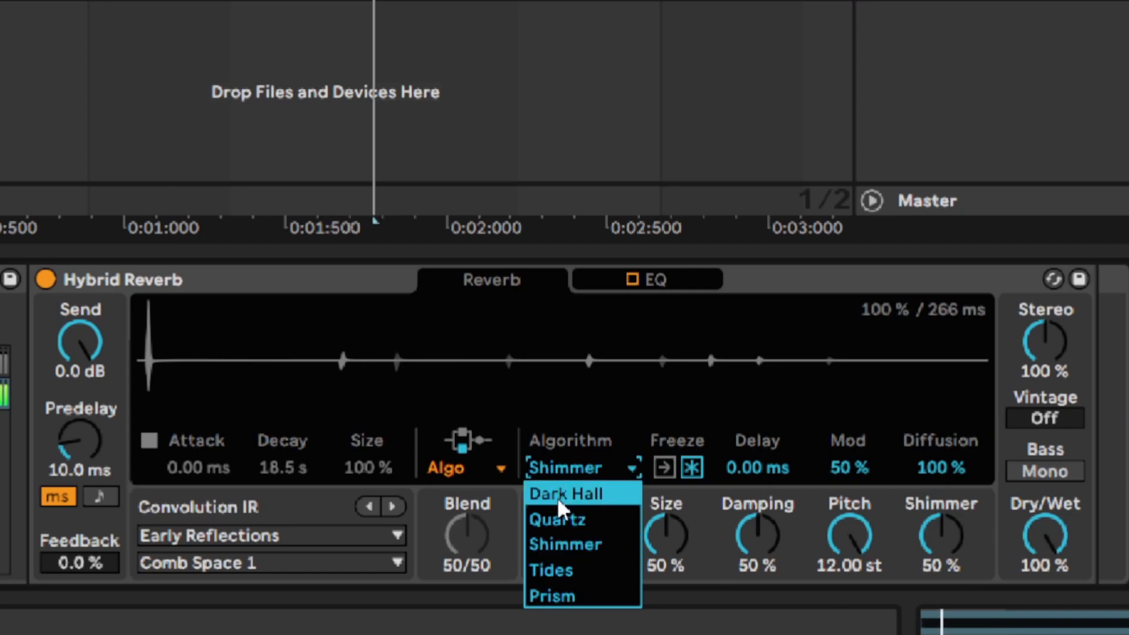
left_click(556, 496)
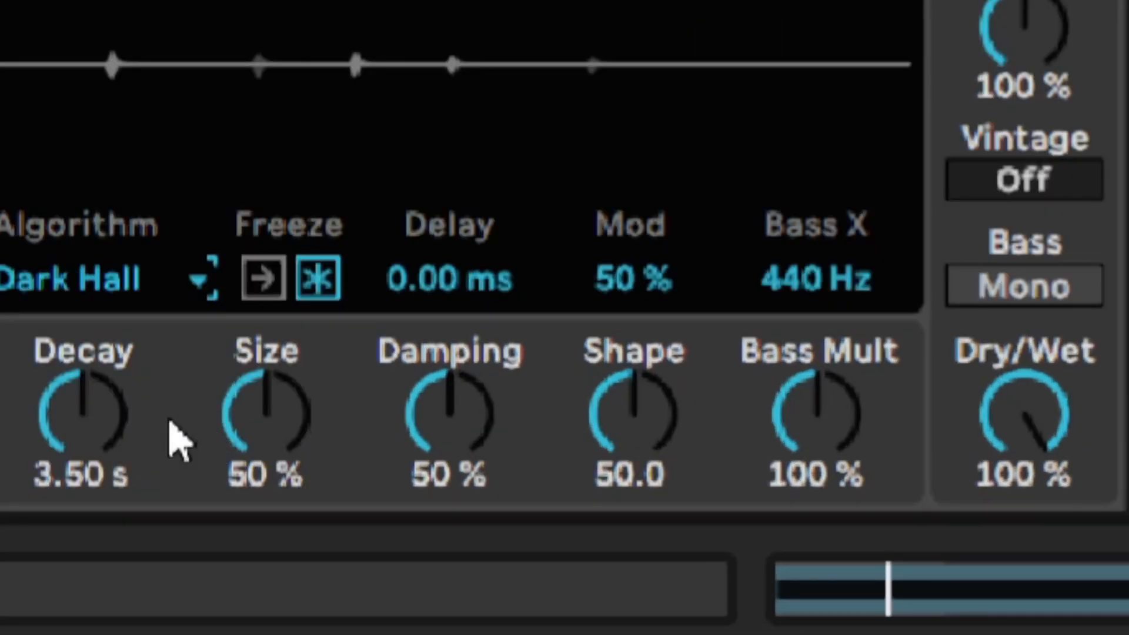
Try different Decay times on the Dark Hall algorithm and set the Decay to 3.00 s.
key("ctrl")
key("ctrl")
key("ctrl")
key("ctrl")
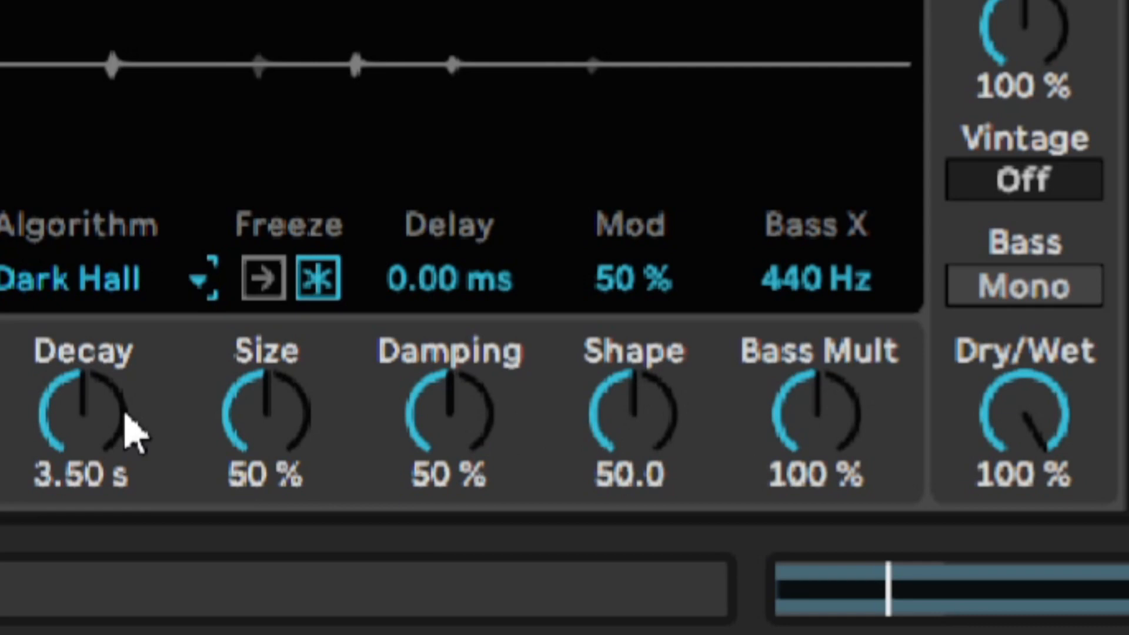
left_click_drag(88, 458, 88, 530)
left_click_drag(75, 460, 75, 442)
type("3000")
key("Return")
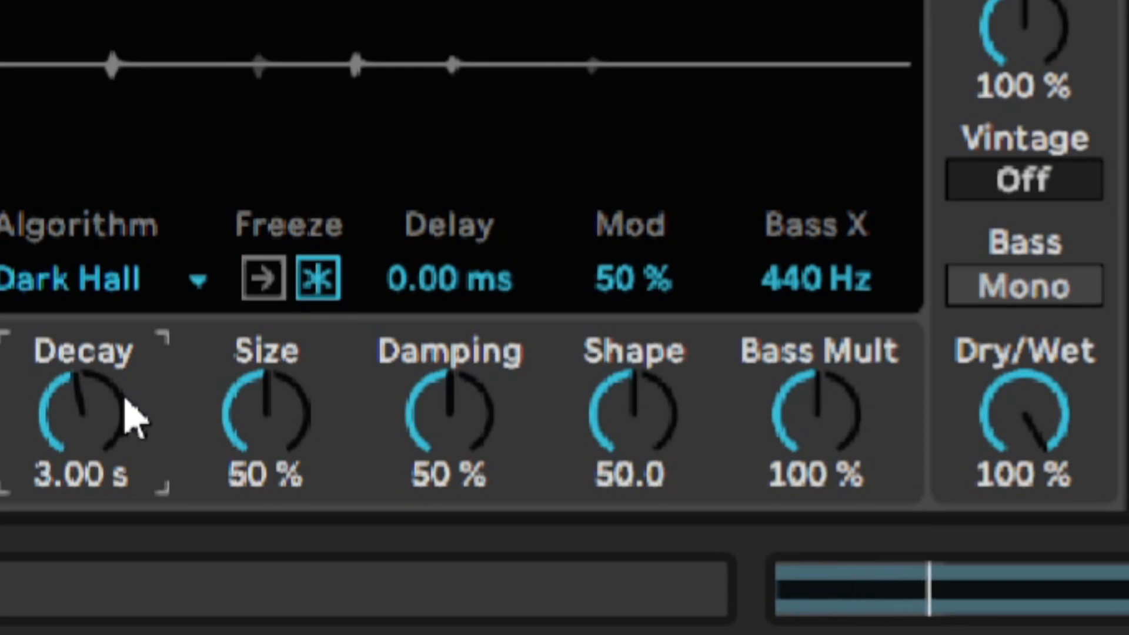
Sweep the Dark Hall algorithm's Size between its extremes by ear and set it to 44 %.
left_click(257, 418)
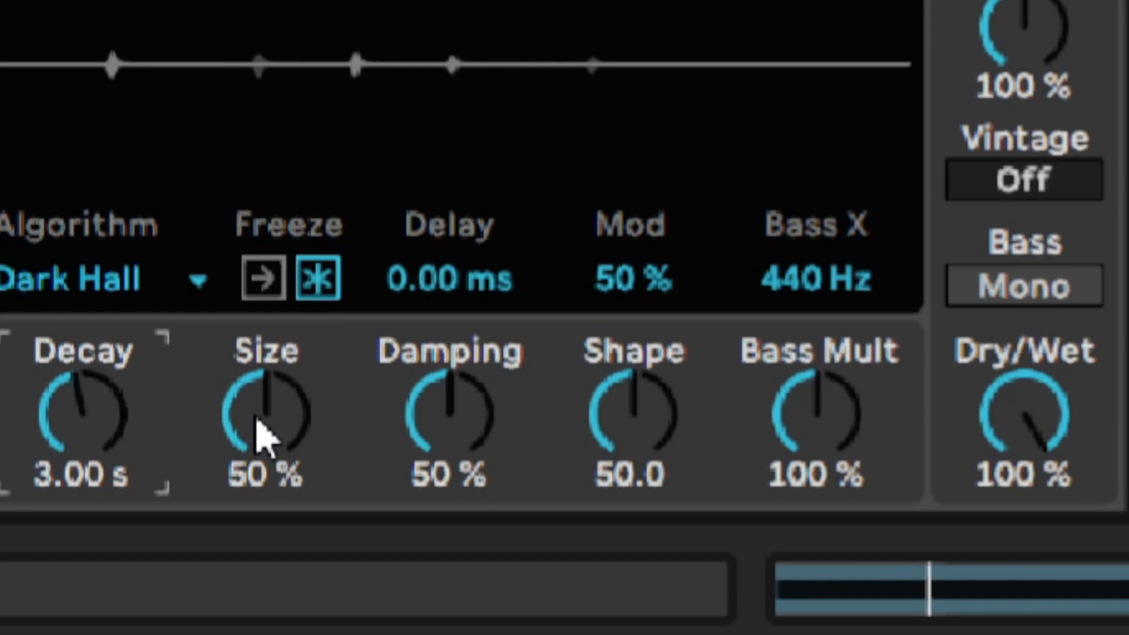
left_click_drag(257, 418, 264, 441)
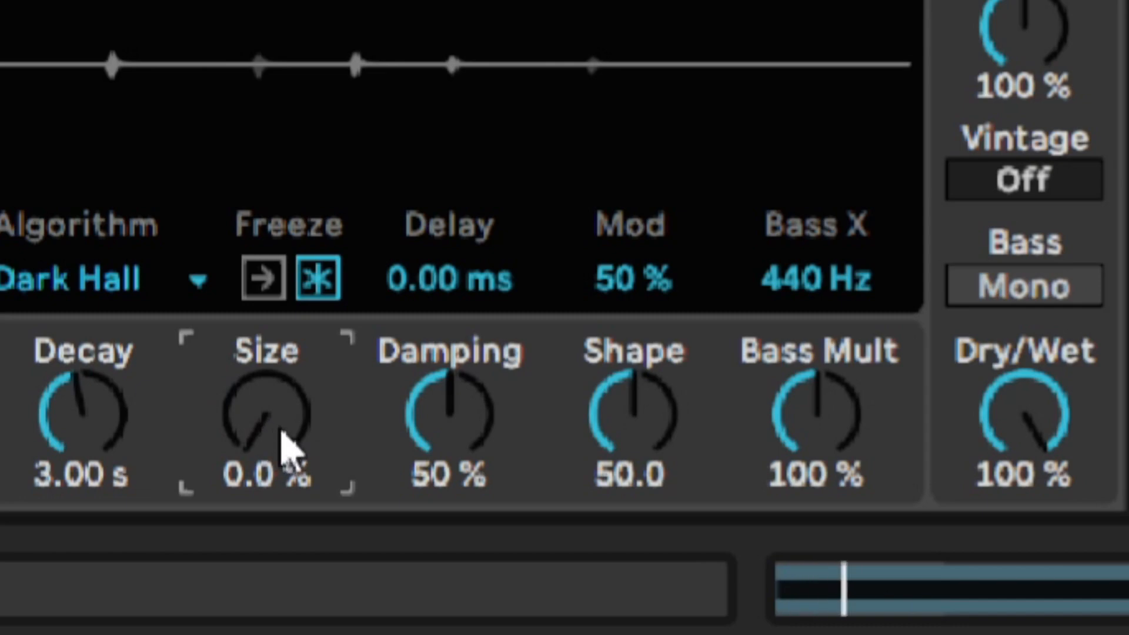
mouse_move(282, 430)
left_mouse_down()
mouse_move(282, 374)
mouse_move(284, 438)
left_mouse_up()
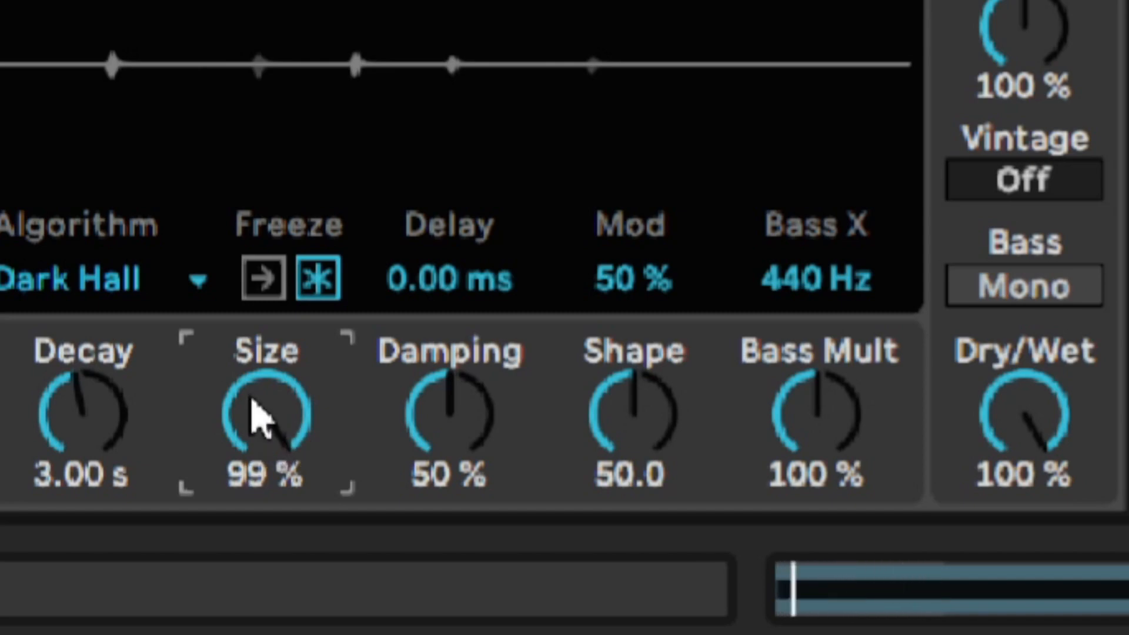
mouse_move(273, 391)
left_mouse_down()
mouse_move(273, 458)
mouse_move(274, 407)
left_mouse_up()
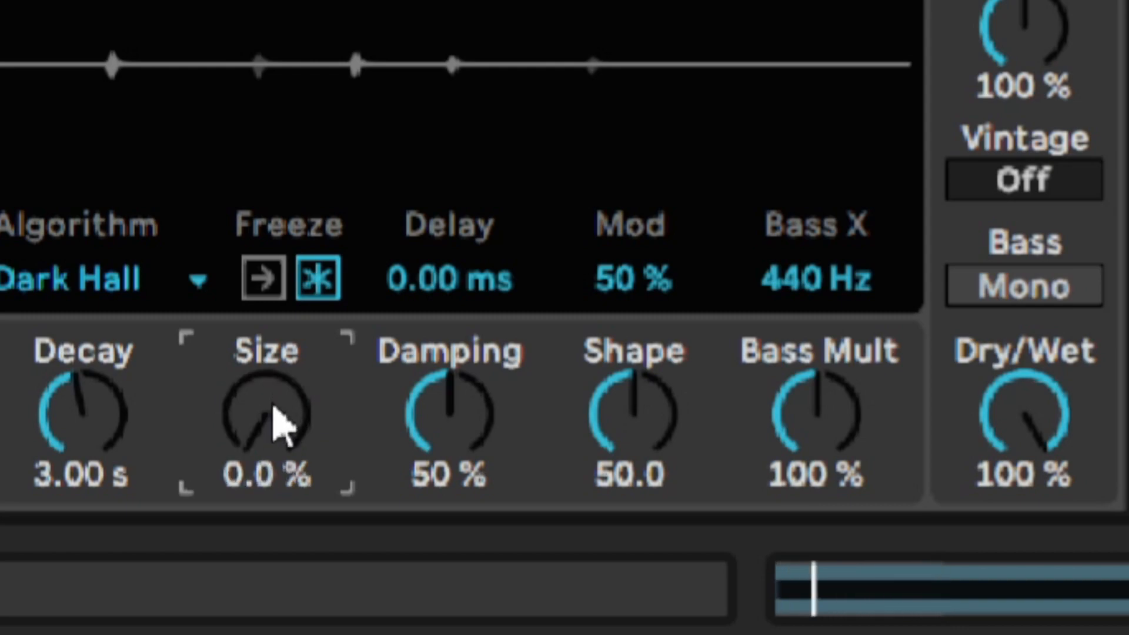
type("44")
key("Return")
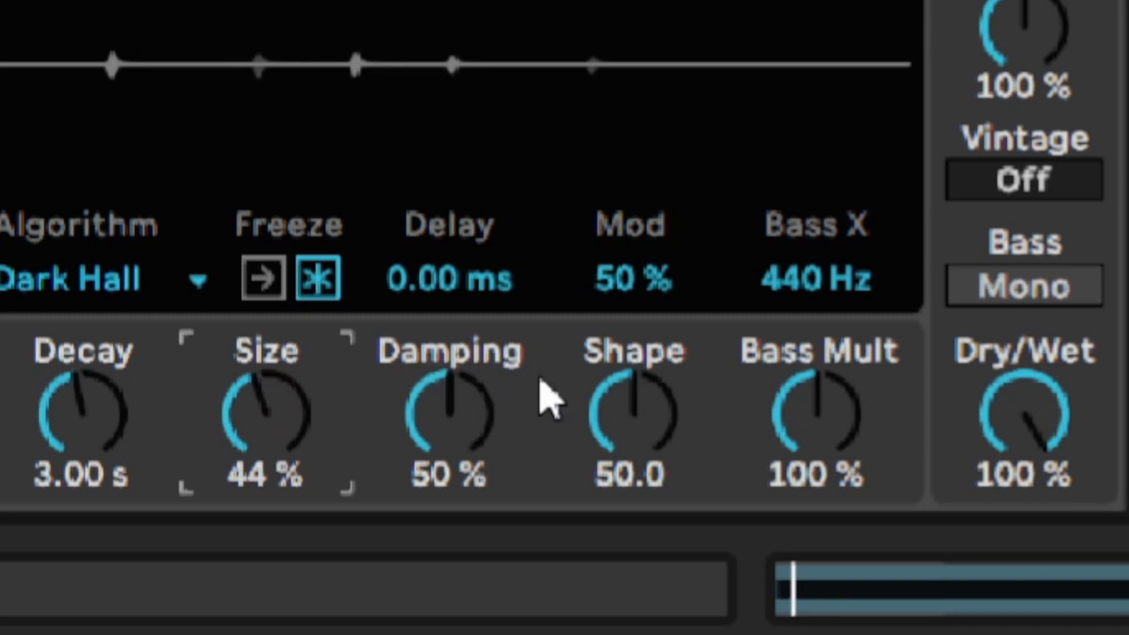
Compare the extremes of the Dark Hall algorithm's Damping by ear and set it to 43 %.
left_click(455, 417)
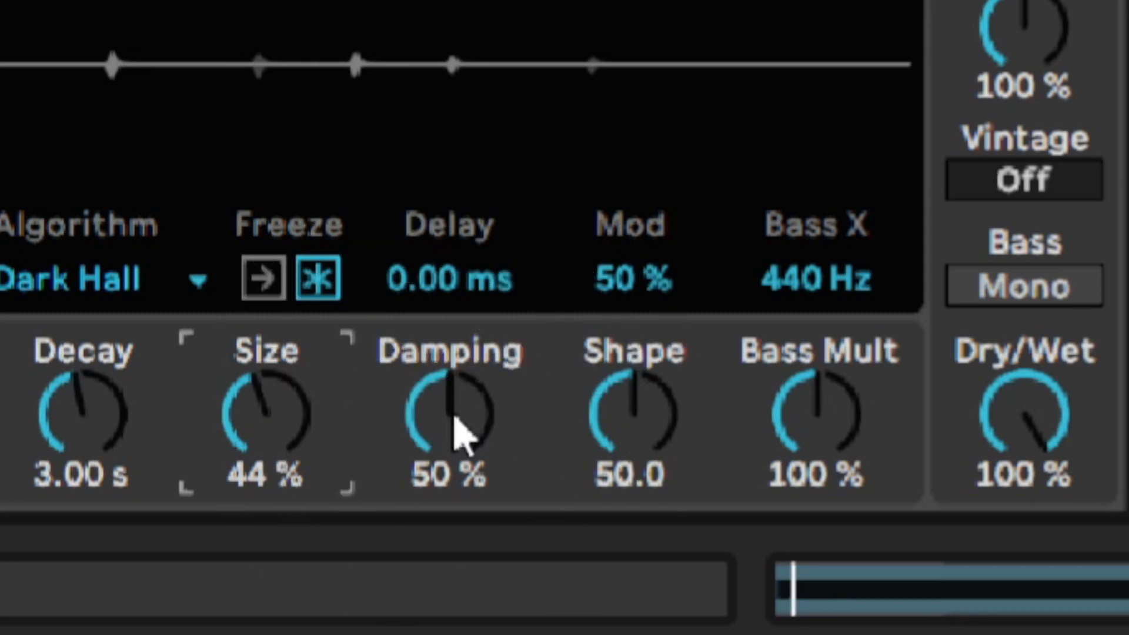
left_click_drag(454, 417, 454, 360)
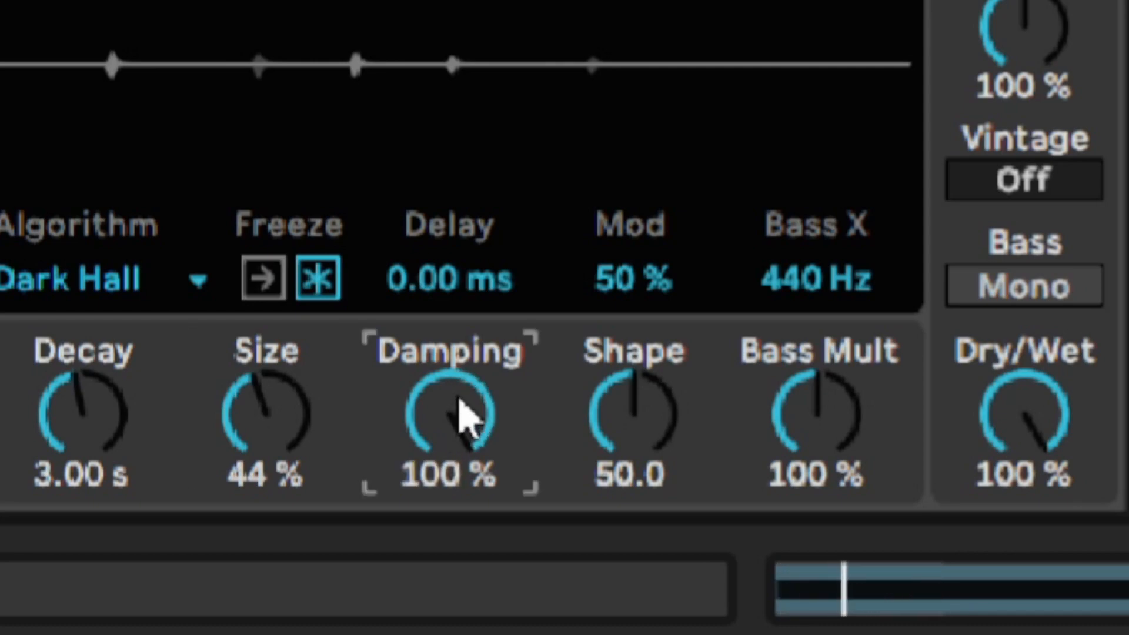
left_click_drag(471, 411, 471, 523)
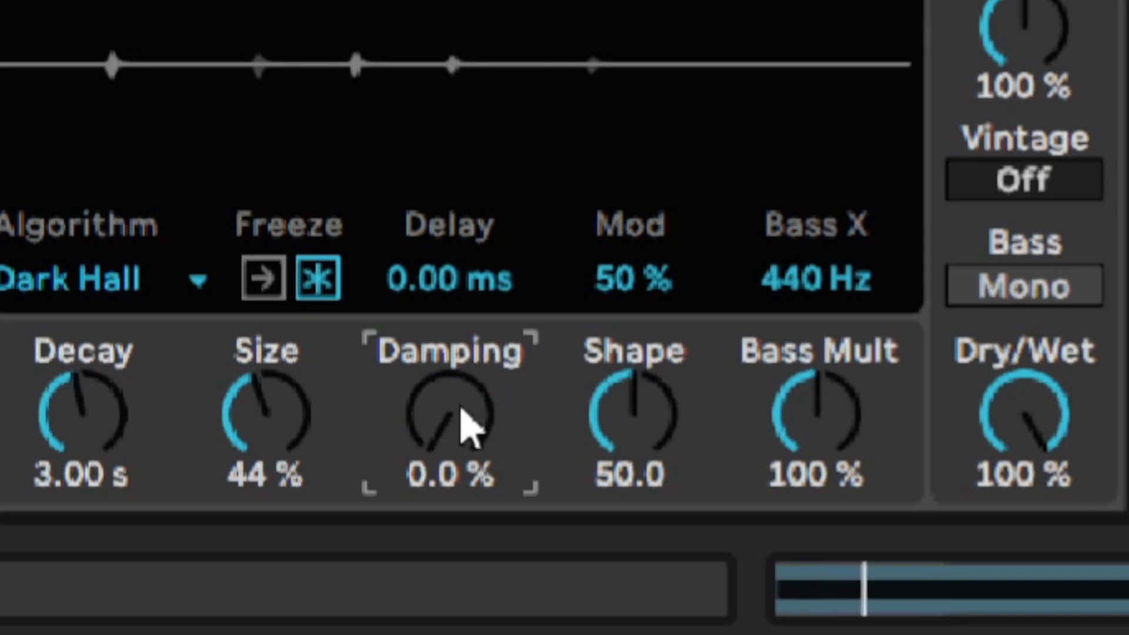
left_click_drag(456, 421, 456, 306)
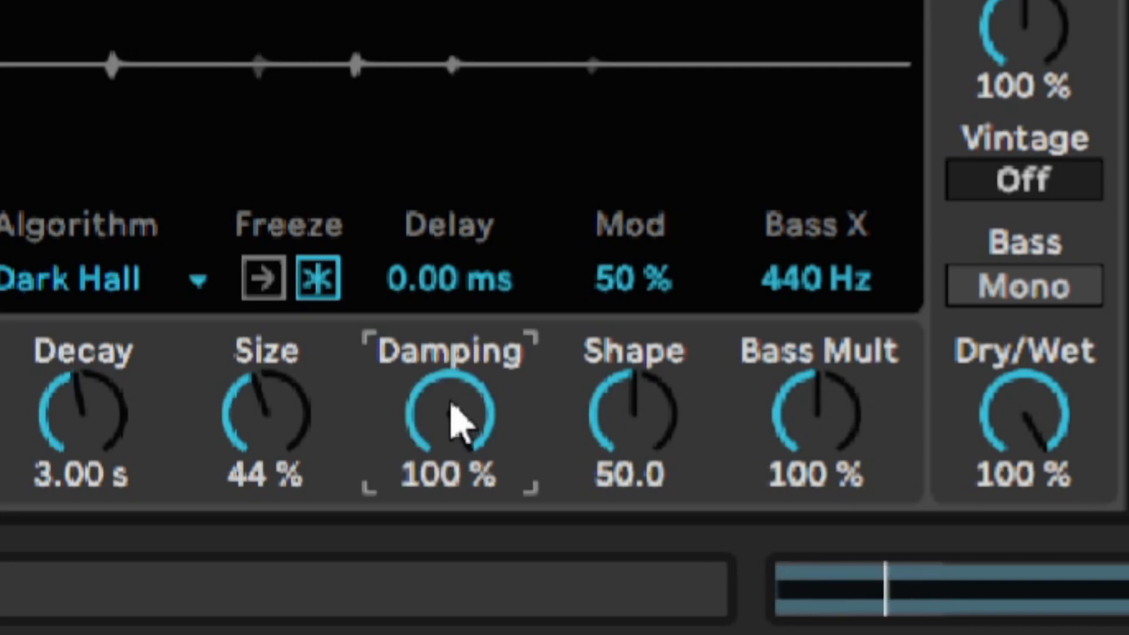
type("43")
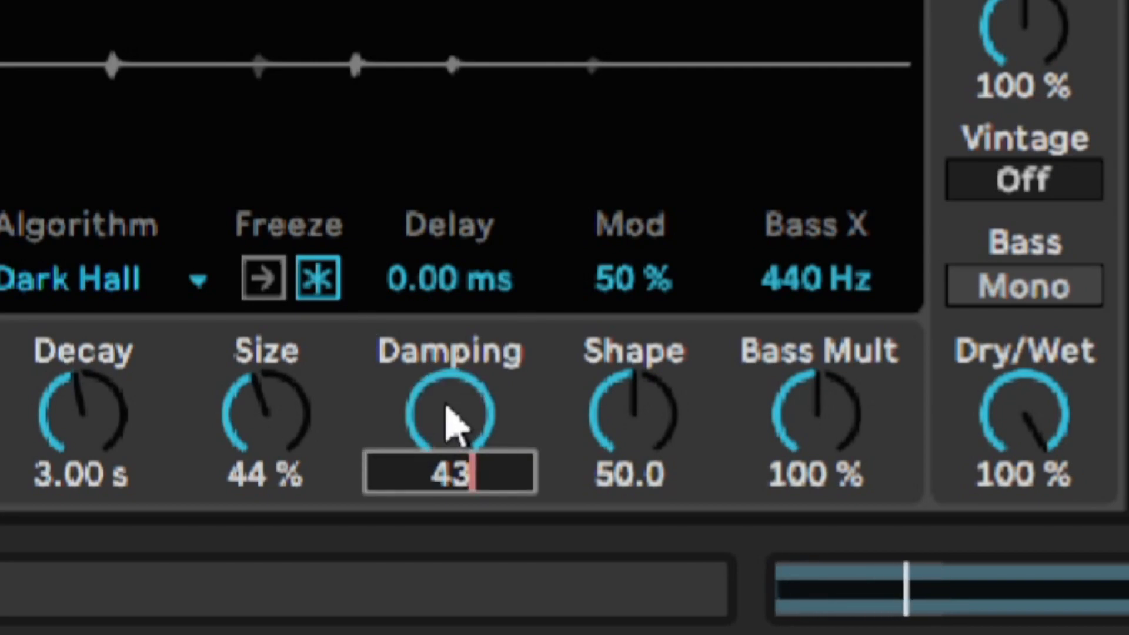
key("Return")
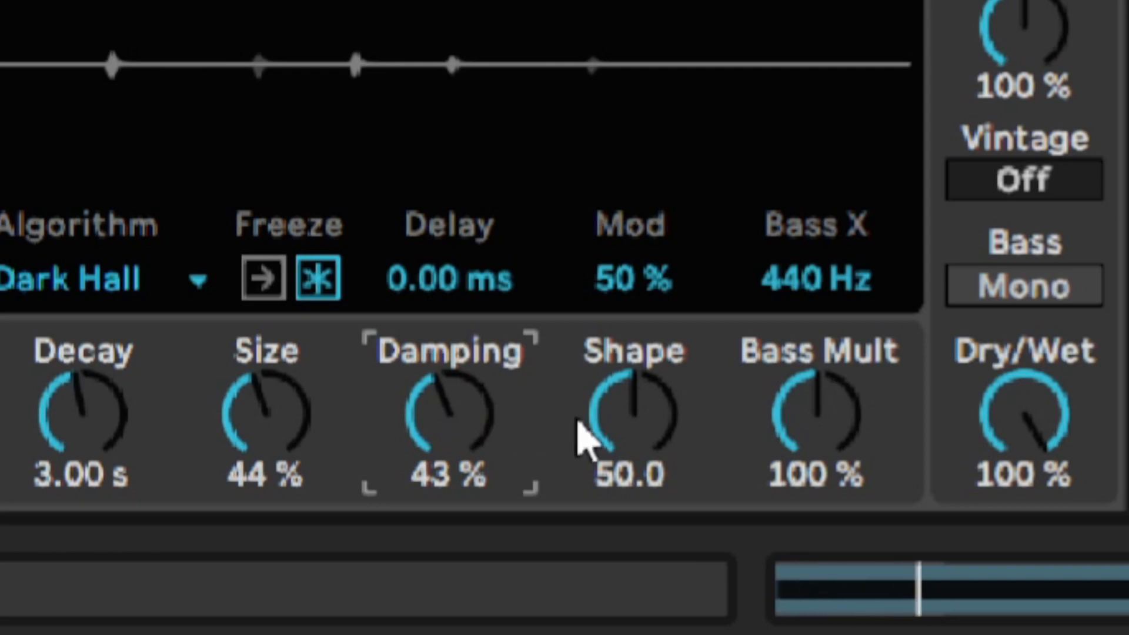
Sweep the Dark Hall algorithm's Shape between 0 and 100 by ear and return it to 50.
left_click(624, 432)
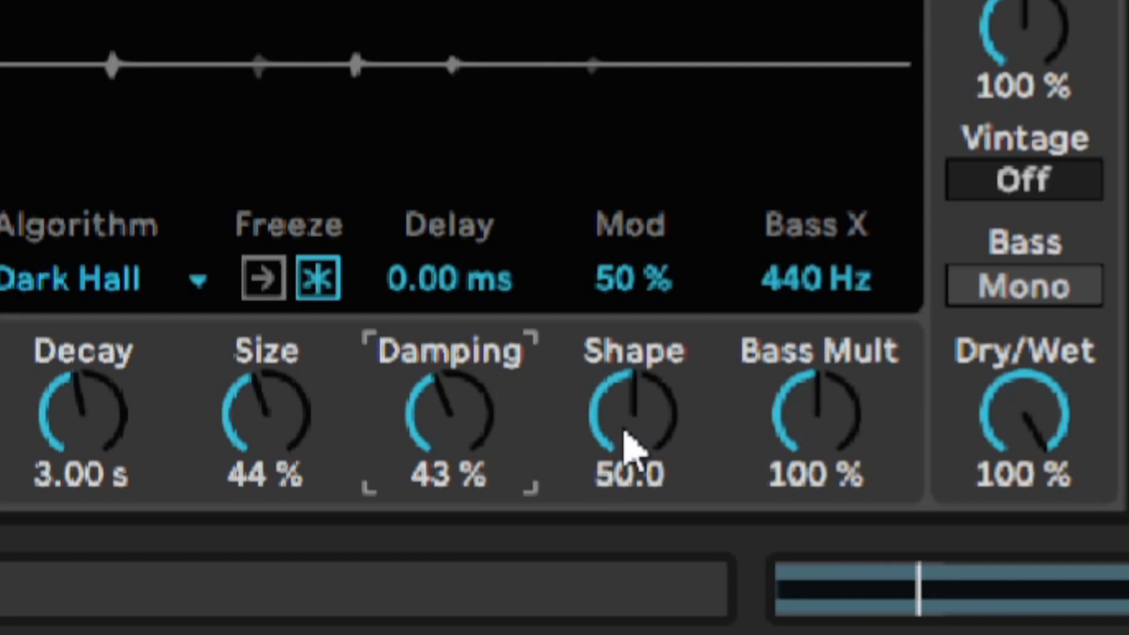
left_click_drag(625, 432, 624, 588)
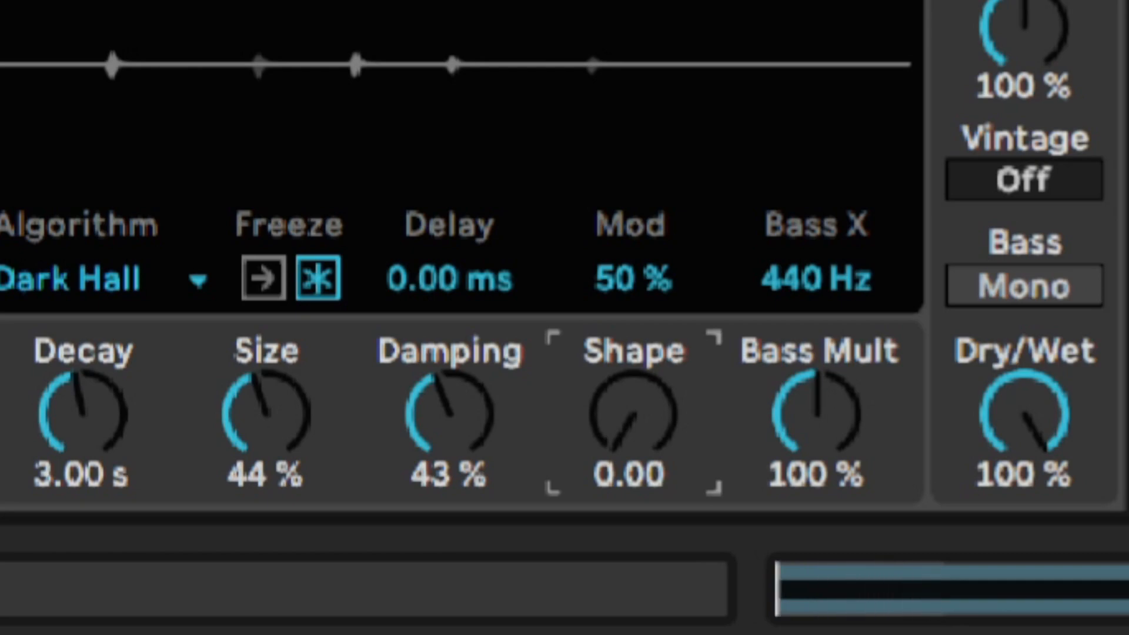
left_click_drag(625, 433, 624, 197)
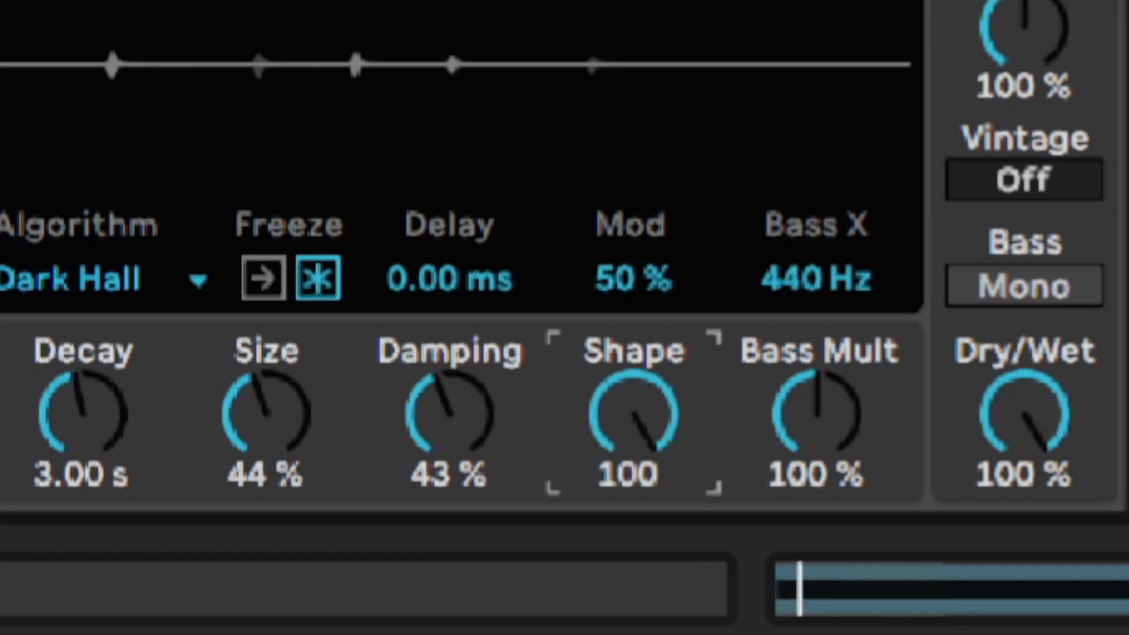
left_click_drag(626, 448, 626, 625)
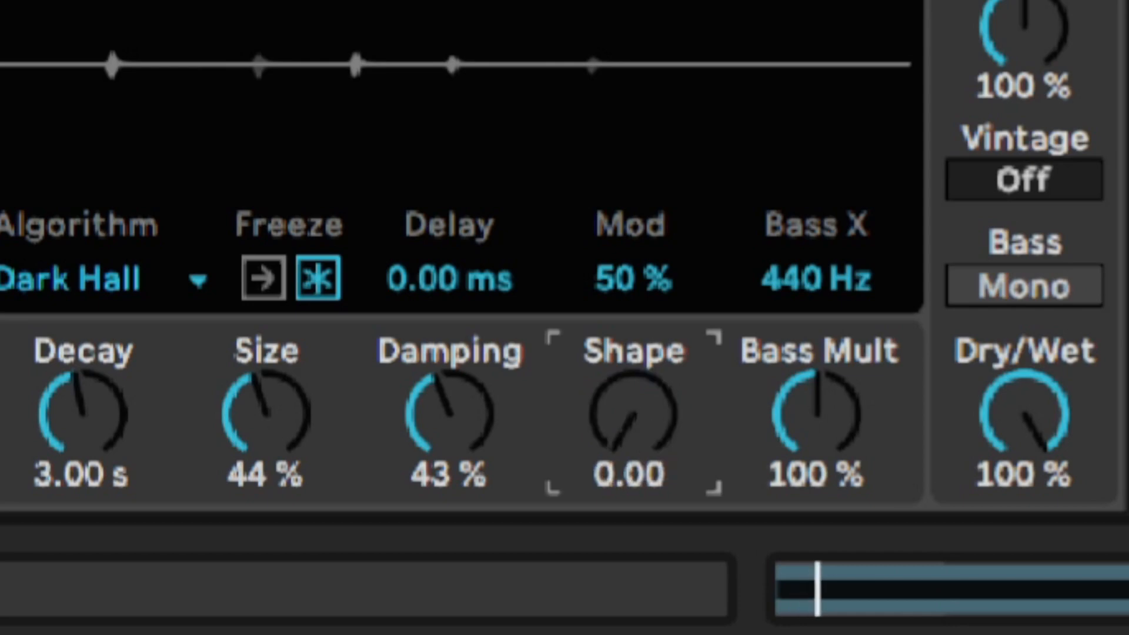
type("50")
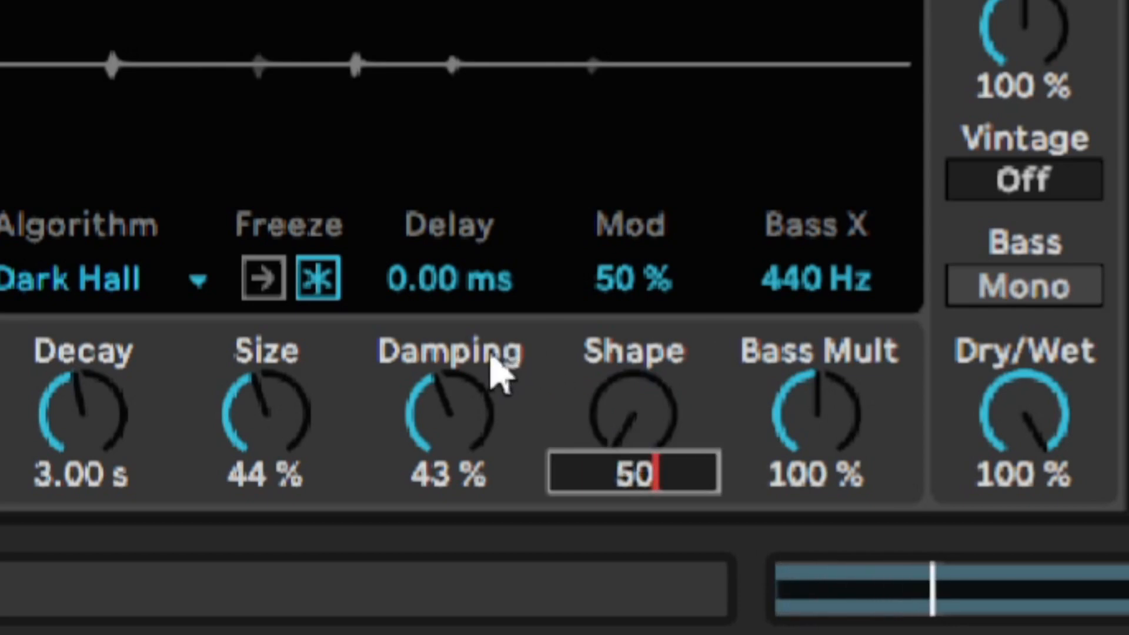
key("Return")
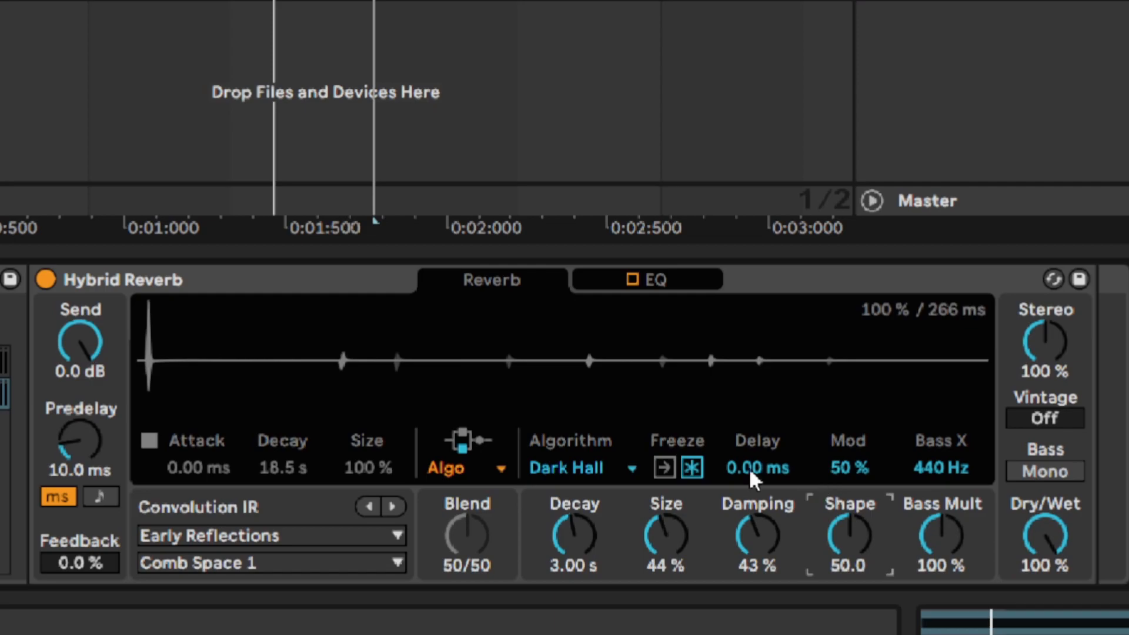
Change the Hybrid Reverb's routing to Serial so both reverb engines run in series.
left_click(767, 464)
left_click(488, 465)
left_click(489, 495)
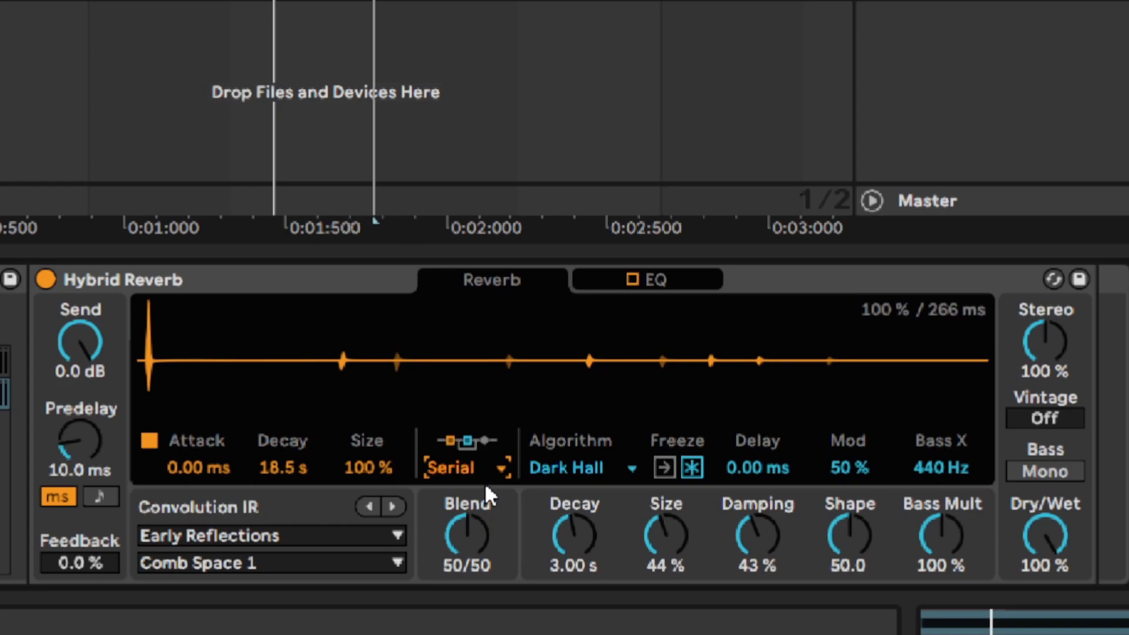
Set the Hybrid Reverb's Blend to 65/35 and its Vintage mode to Old.
left_click(453, 524)
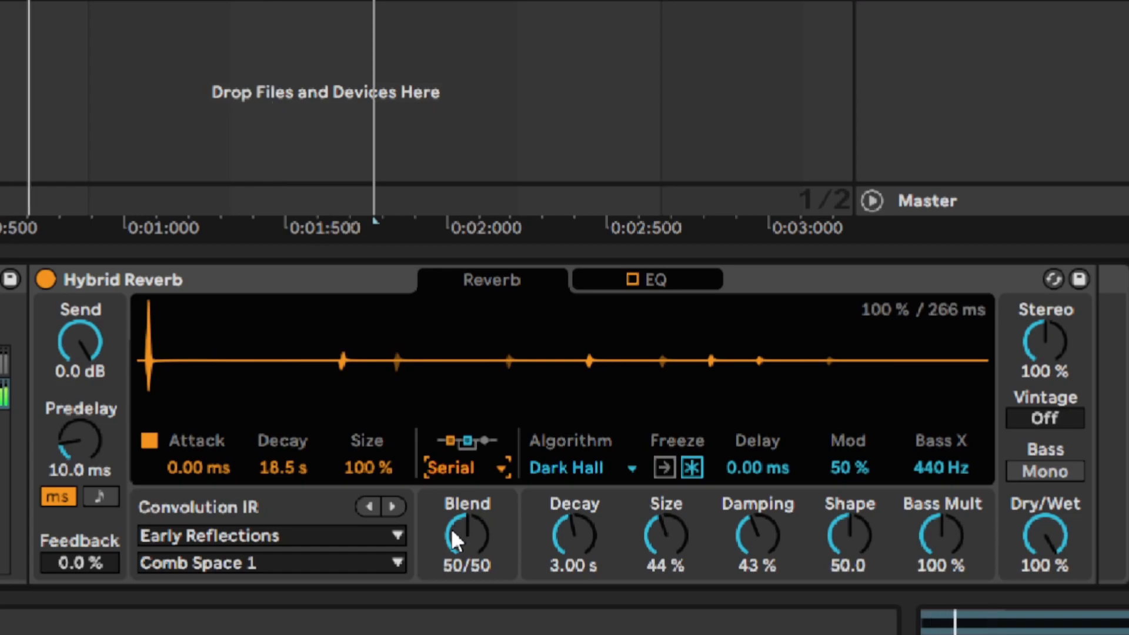
left_click_drag(451, 527, 450, 558)
type("35")
key("Return")
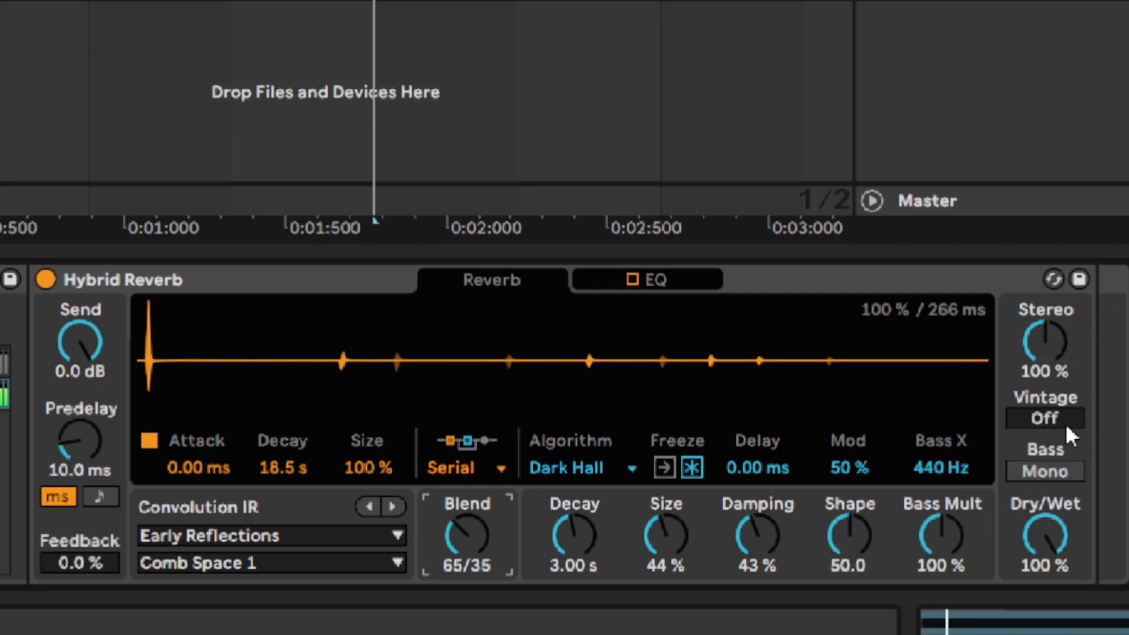
mouse_move(1066, 422)
left_mouse_down()
mouse_move(1066, 449)
mouse_move(1065, 439)
left_mouse_up()
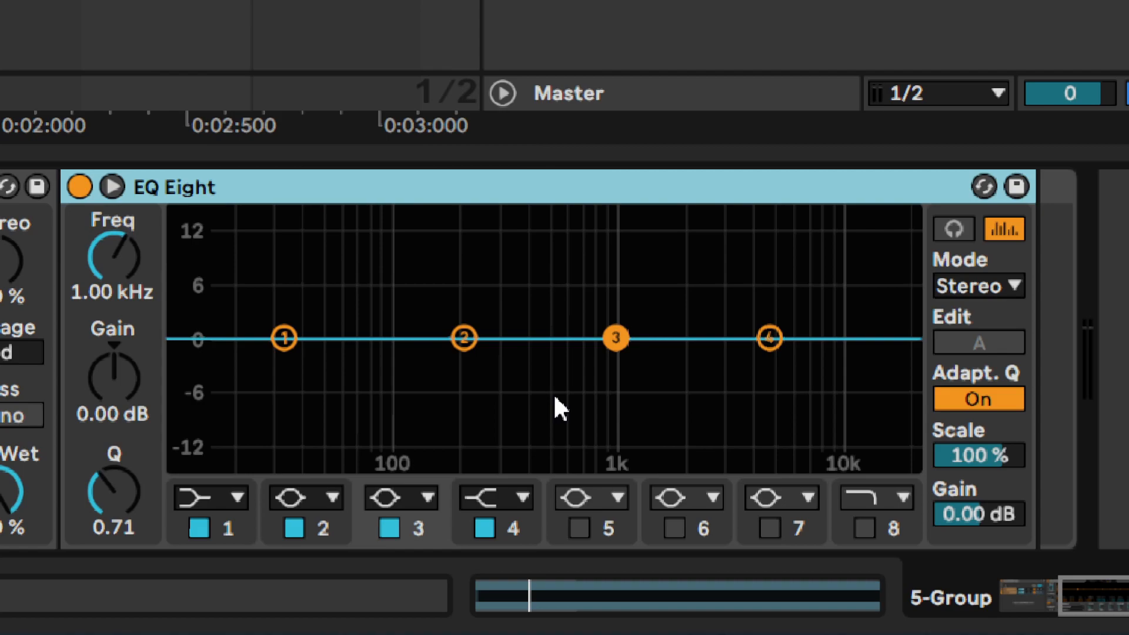
Change EQ Eight's band 1 from a low shelf to the steep x4 low-cut filter.
left_click(553, 392)
left_click(214, 493)
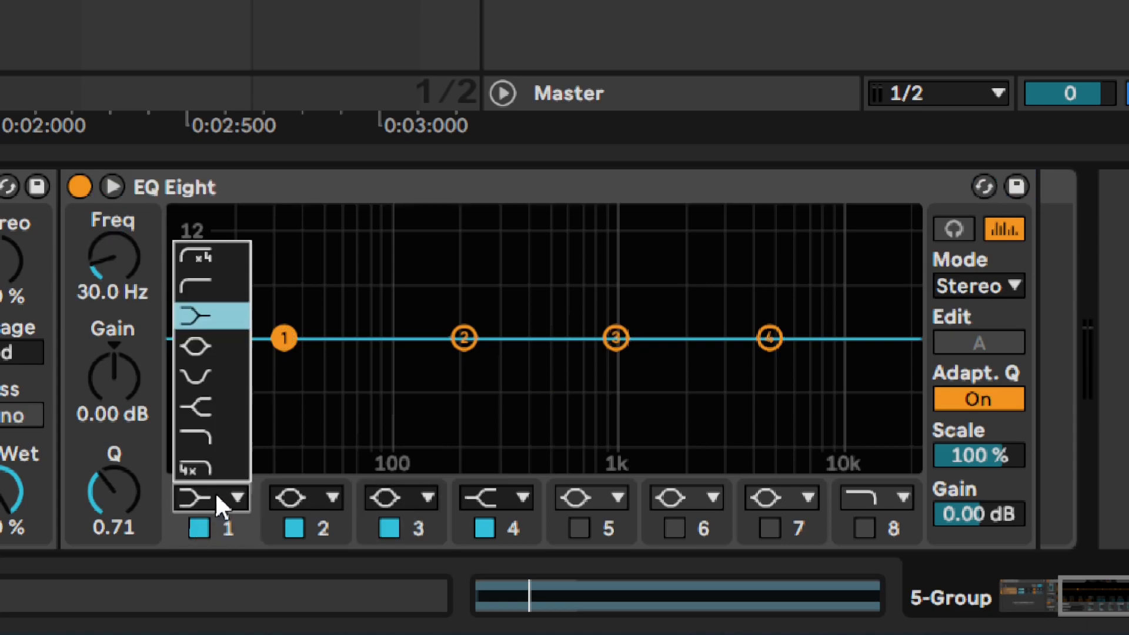
left_click(212, 252)
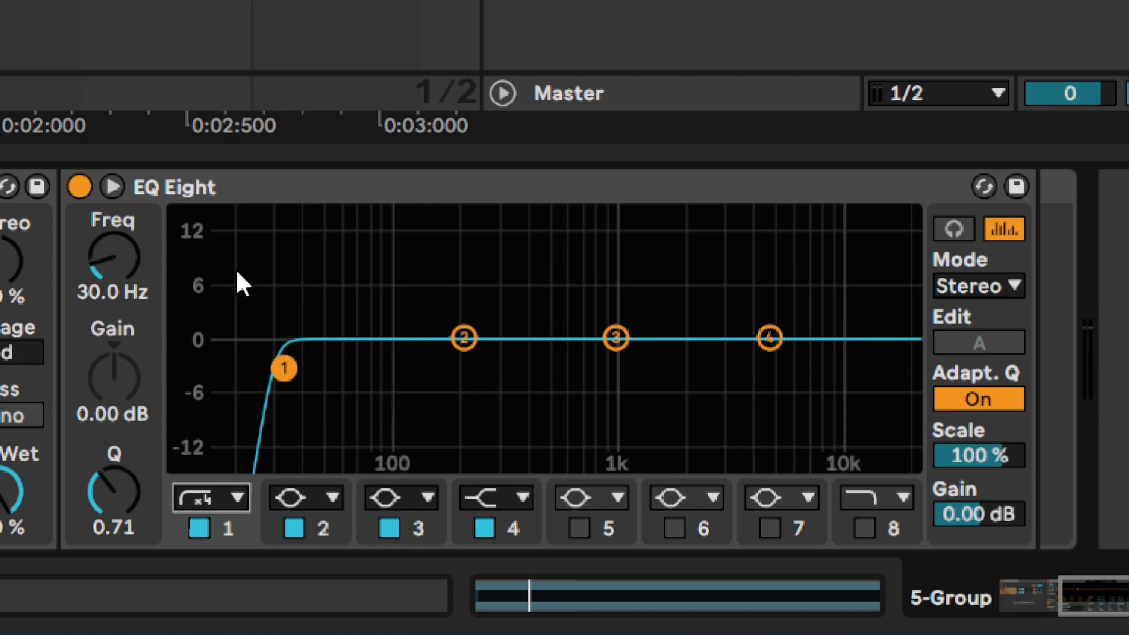
Start playback, sweep the low-cut frequency of EQ Eight's band 1, and set it to 86.4 Hz.
key("space")
key("ctrl")
mouse_move(114, 256)
left_mouse_down()
mouse_move(113, 205)
mouse_move(109, 257)
left_mouse_up()
type("868")
key("BackSpace")
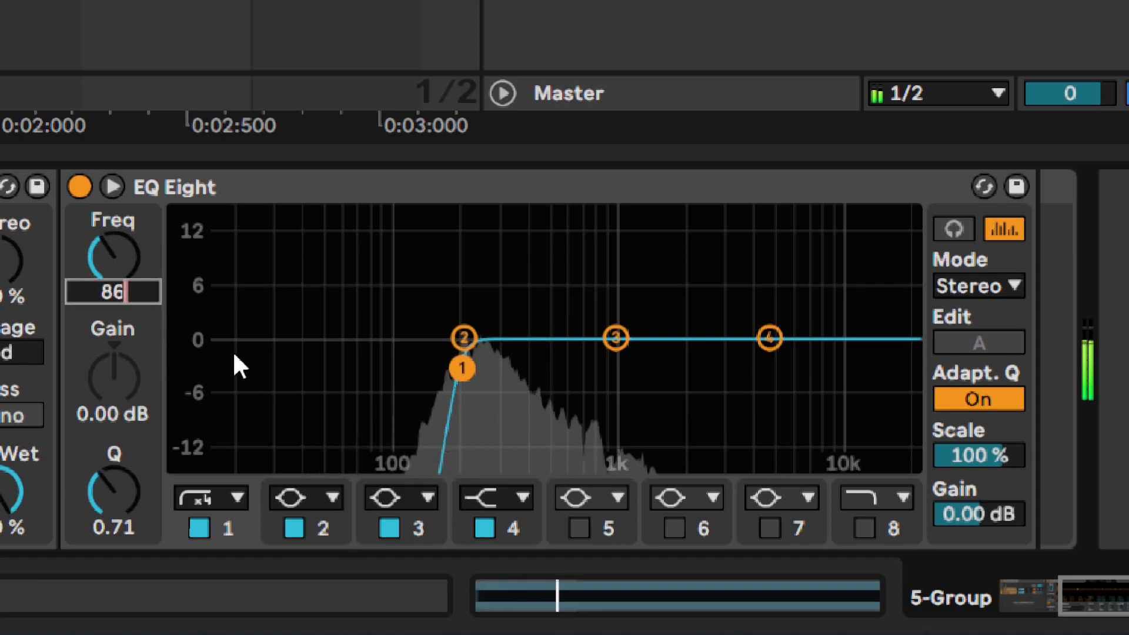
type(".4")
key("Return")
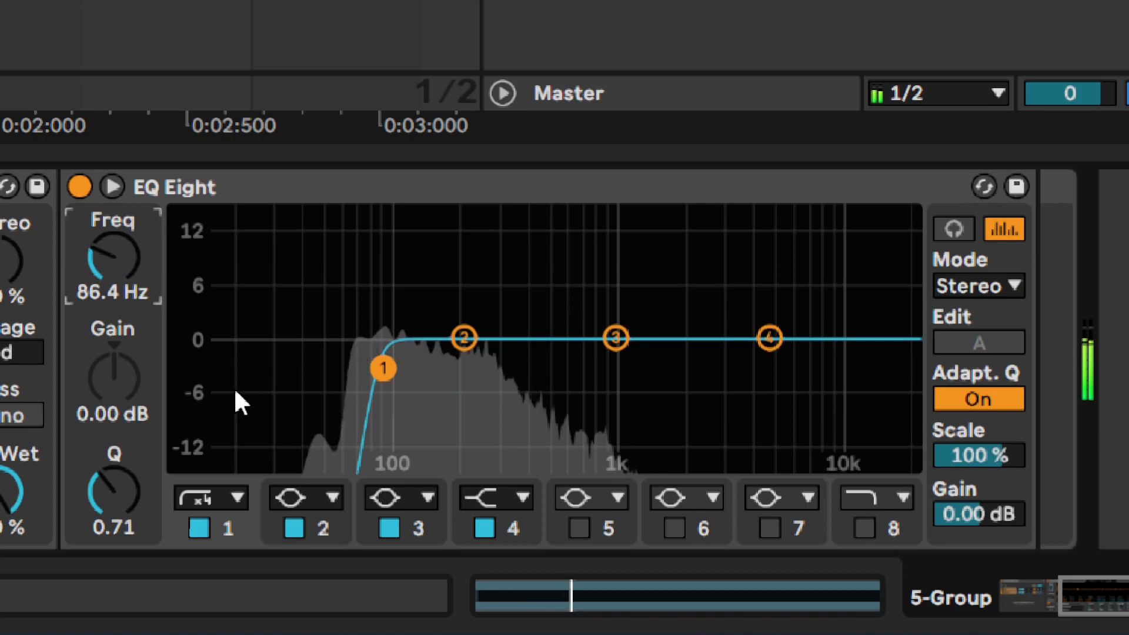
Audition EQ Eight with its band 1 low-cut switched off and on, leaving the band on.
left_click(203, 526)
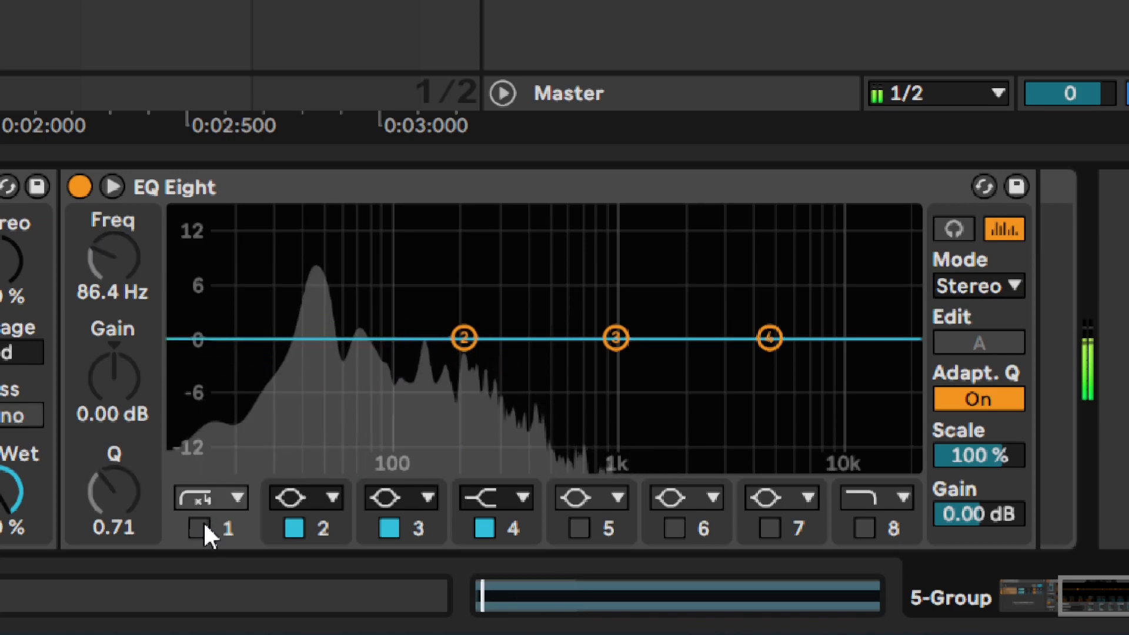
left_click(203, 526)
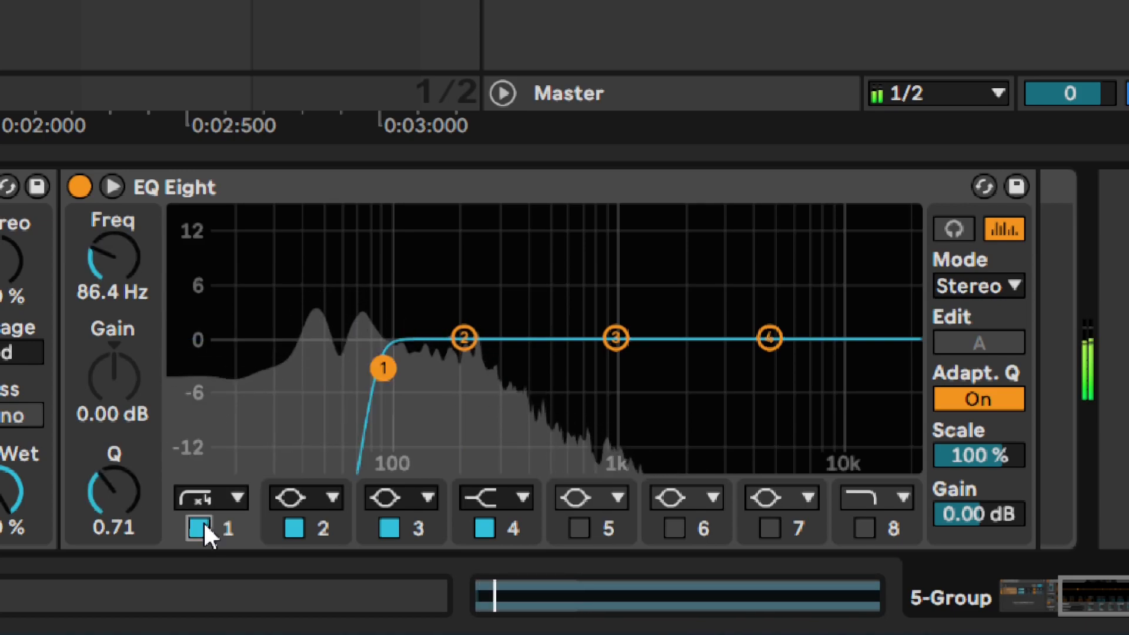
left_click(203, 526)
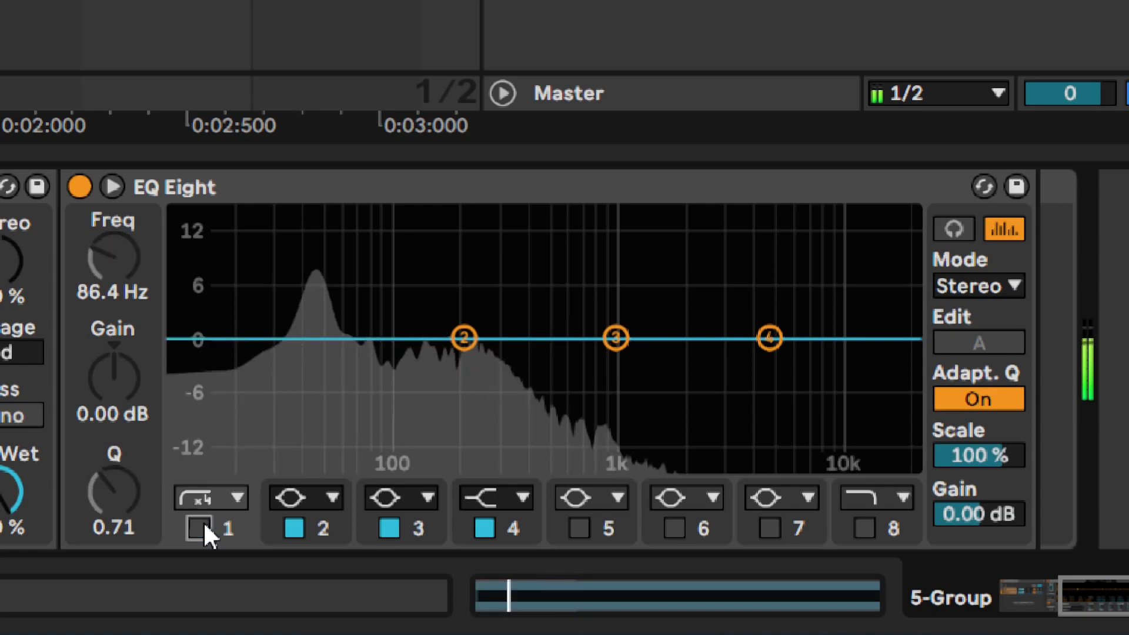
left_click(203, 525)
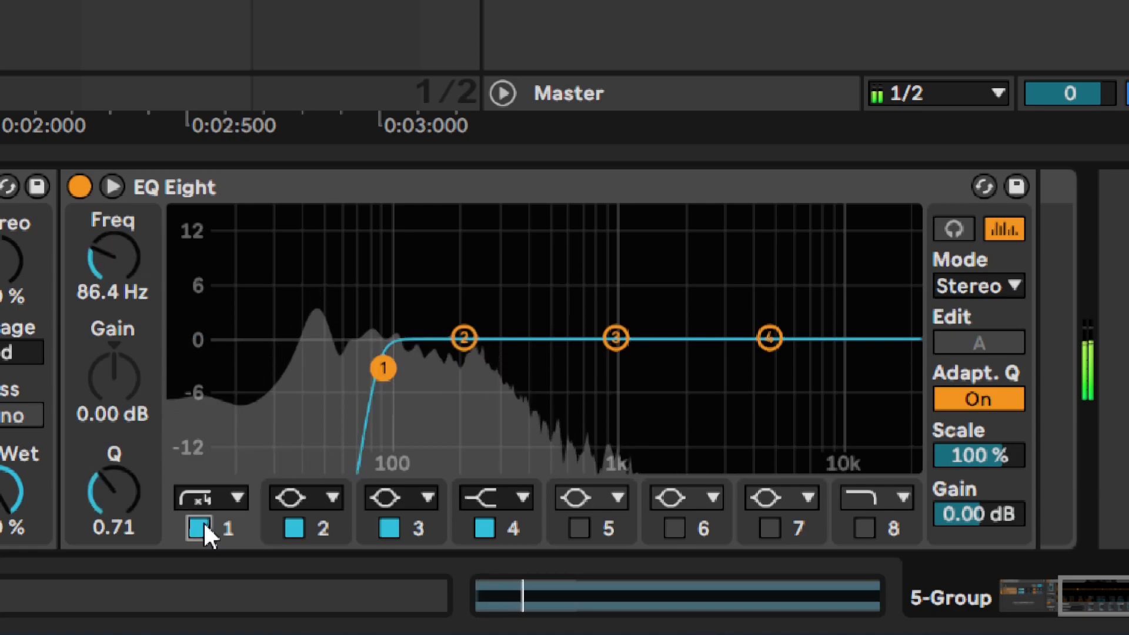
Disable EQ Eight's bands 2, 3 and 4, and enable band 8.
left_click(294, 528)
left_click(388, 528)
left_click(485, 528)
left_click(865, 528)
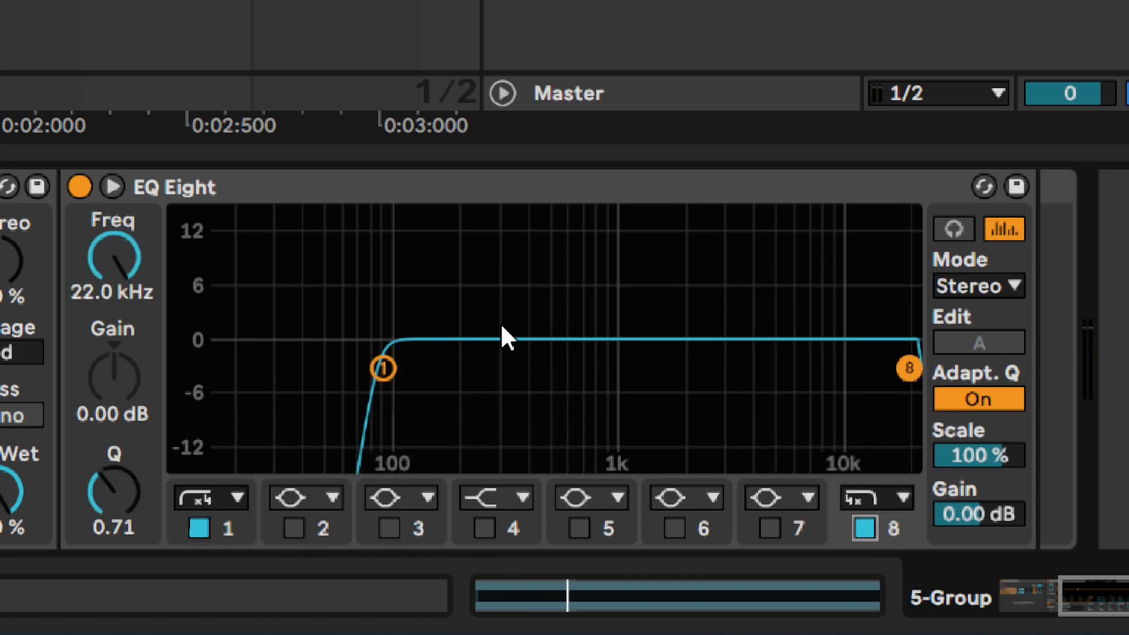
Change EQ Eight's band 8 to the gentler high-cut filter and lower its frequency to 271 Hz during playback.
left_click_drag(94, 250, 94, 288)
left_click(860, 498)
left_click(858, 440)
left_click(782, 386)
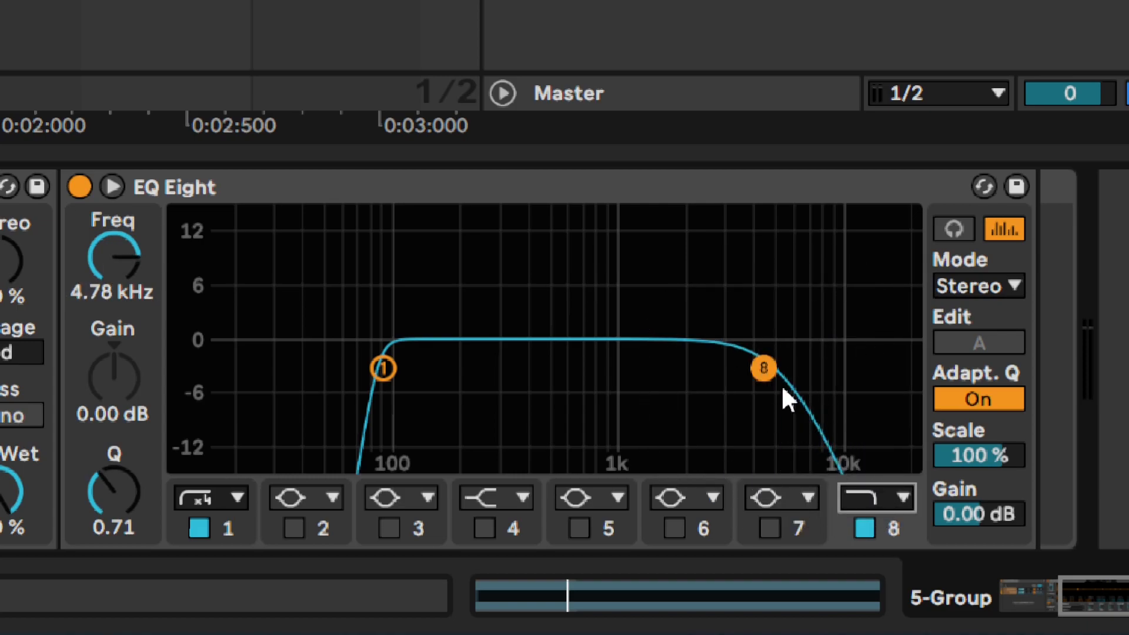
key("space")
left_click_drag(99, 253, 99, 333)
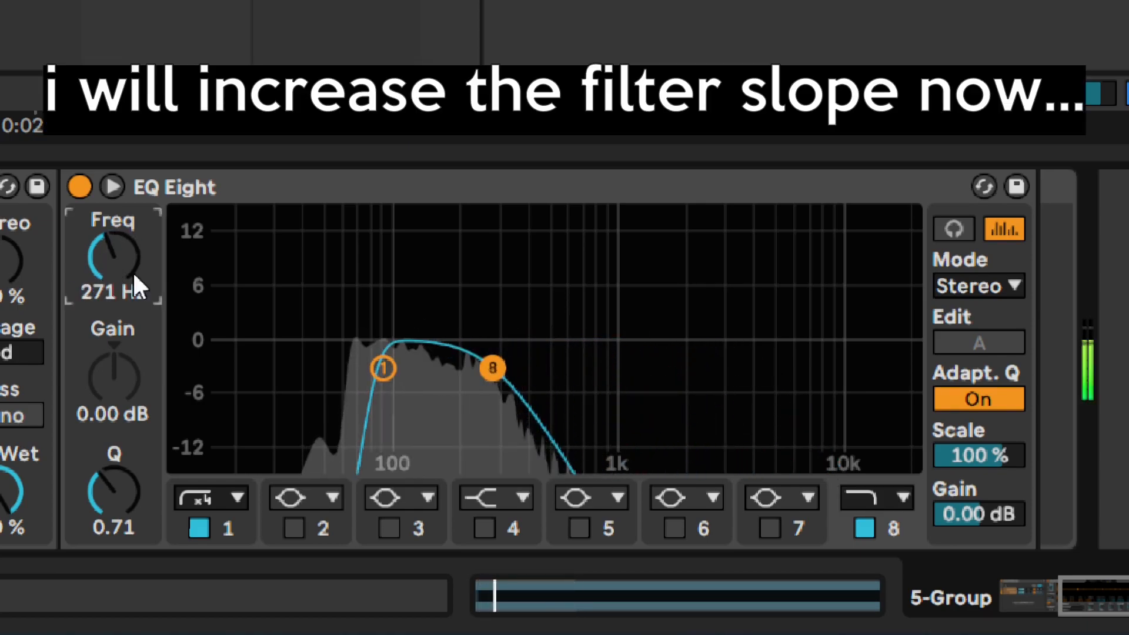
Compare the steep x4 high-cut filter with the gentler one on EQ Eight's band 8, finishing on the gentler one.
left_click(841, 494)
left_click(844, 465)
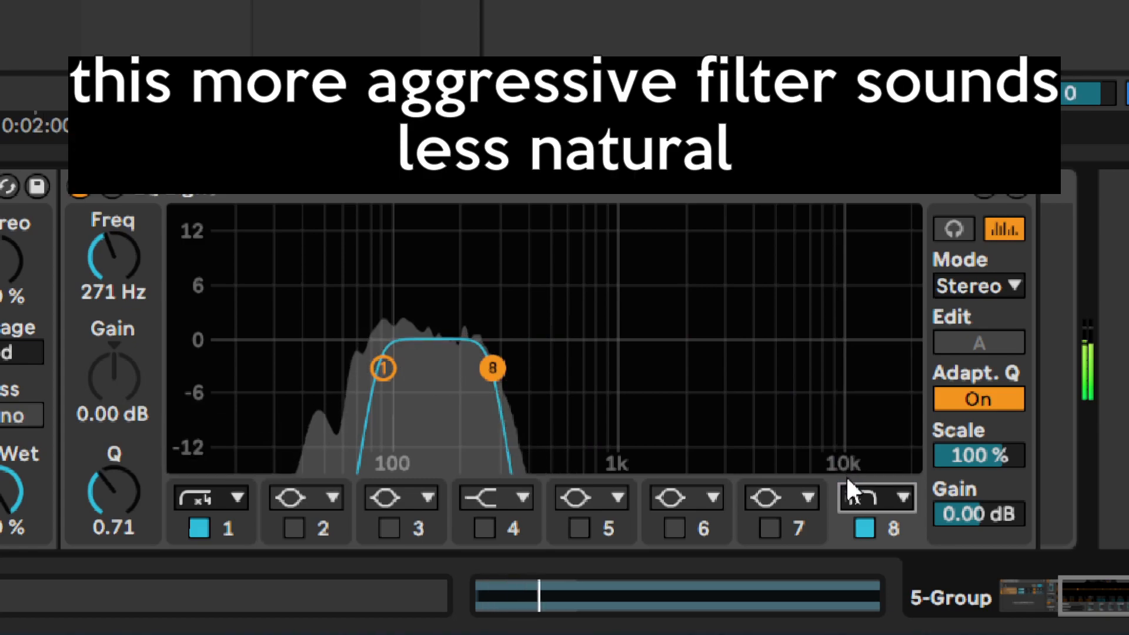
left_click(846, 489)
left_click(853, 437)
left_click(855, 494)
left_click(856, 470)
left_click(859, 492)
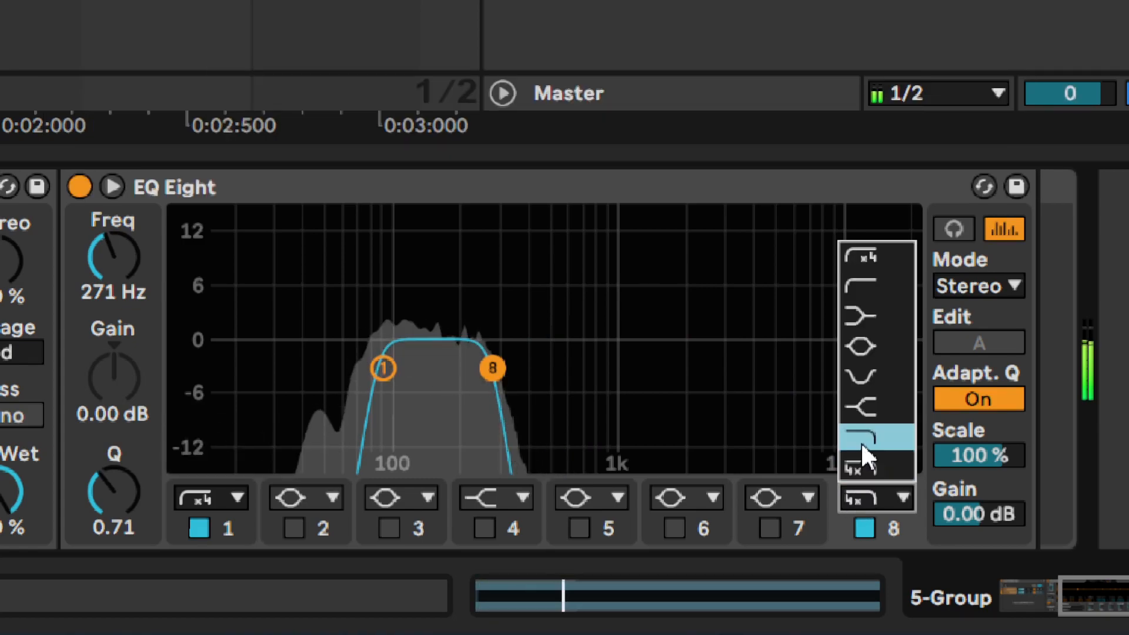
left_click(860, 442)
Set band 8's high-cut frequency to 71.6 Hz and compare the sound with EQ Eight bypassed and active.
left_click_drag(113, 276, 113, 311)
type("71.6")
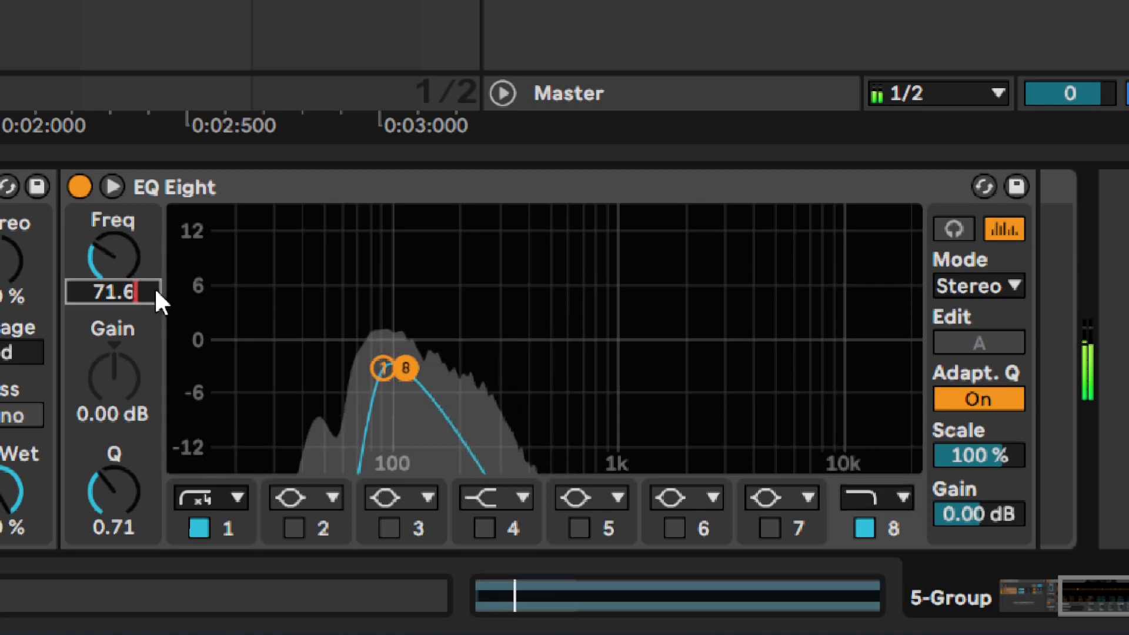
key("Return")
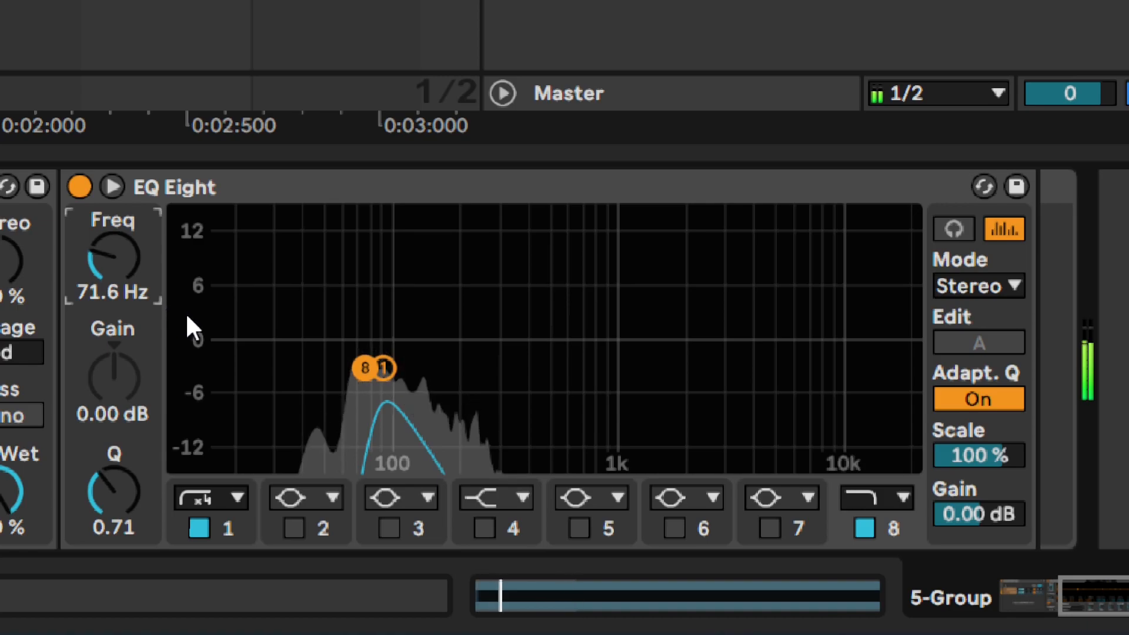
left_click(79, 186)
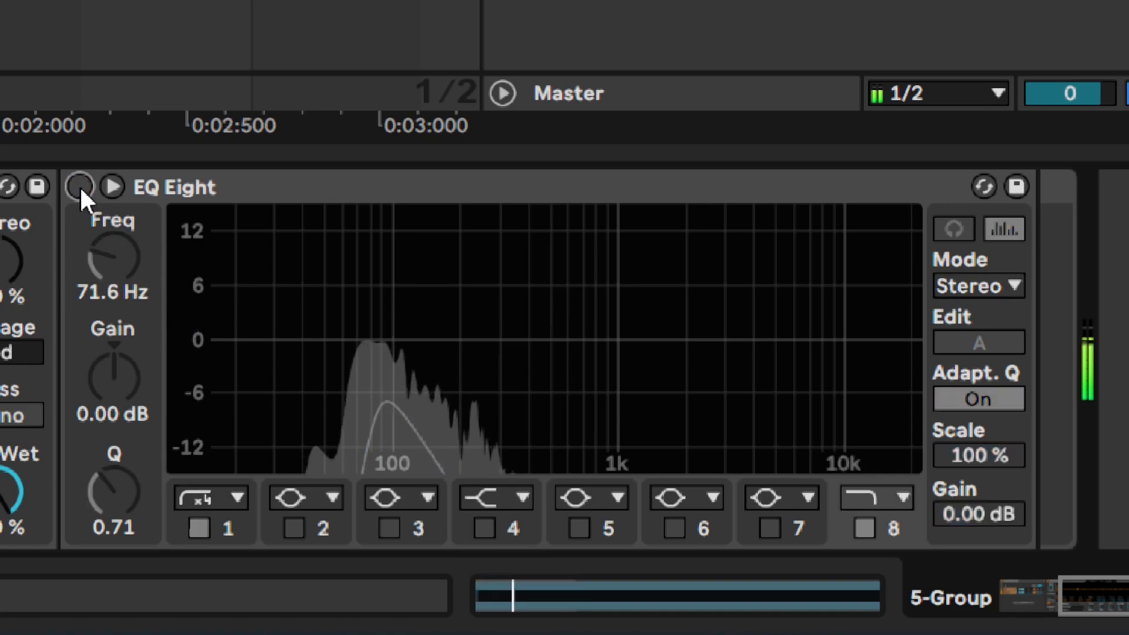
left_click(80, 186)
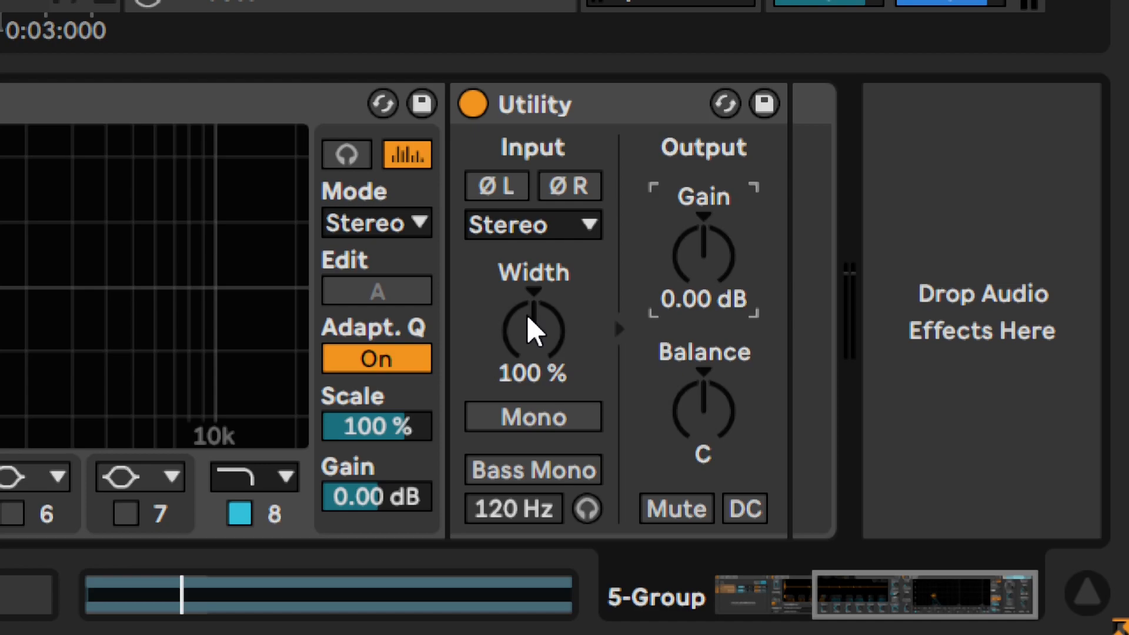
Set the Utility's gain to 8 dB and its width to 0%, comparing the sound with the device bypassed and active.
mouse_move(675, 313)
left_mouse_down()
mouse_move(676, 237)
mouse_move(676, 254)
mouse_move(696, 239)
mouse_move(662, 295)
left_mouse_up()
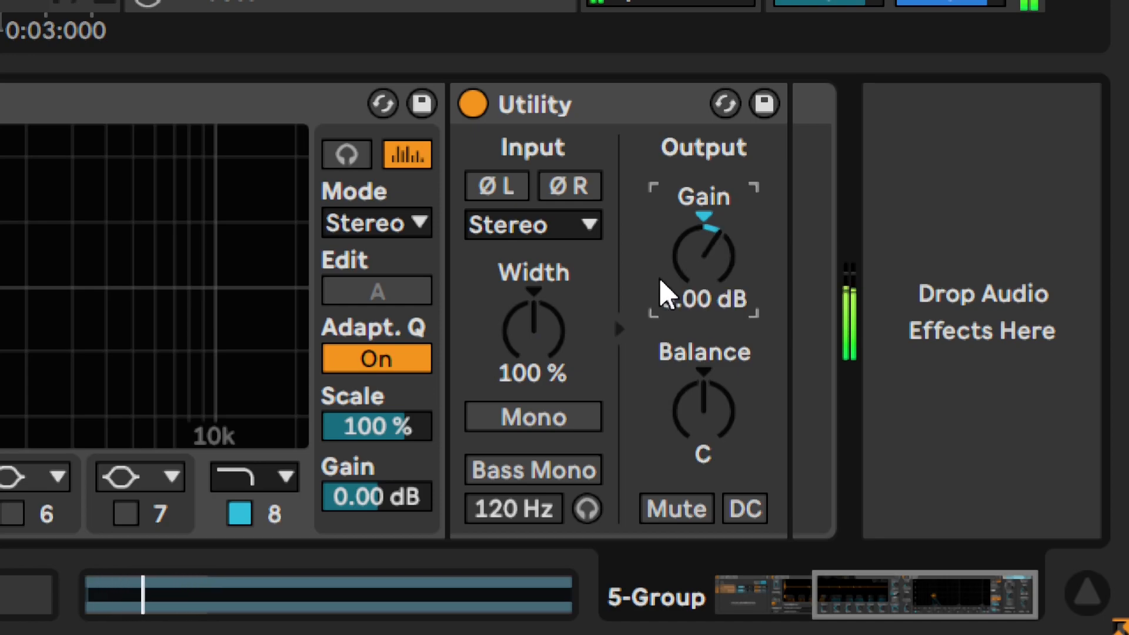
mouse_move(547, 335)
left_mouse_down()
mouse_move(547, 385)
mouse_move(536, 327)
left_mouse_up()
key("Delete")
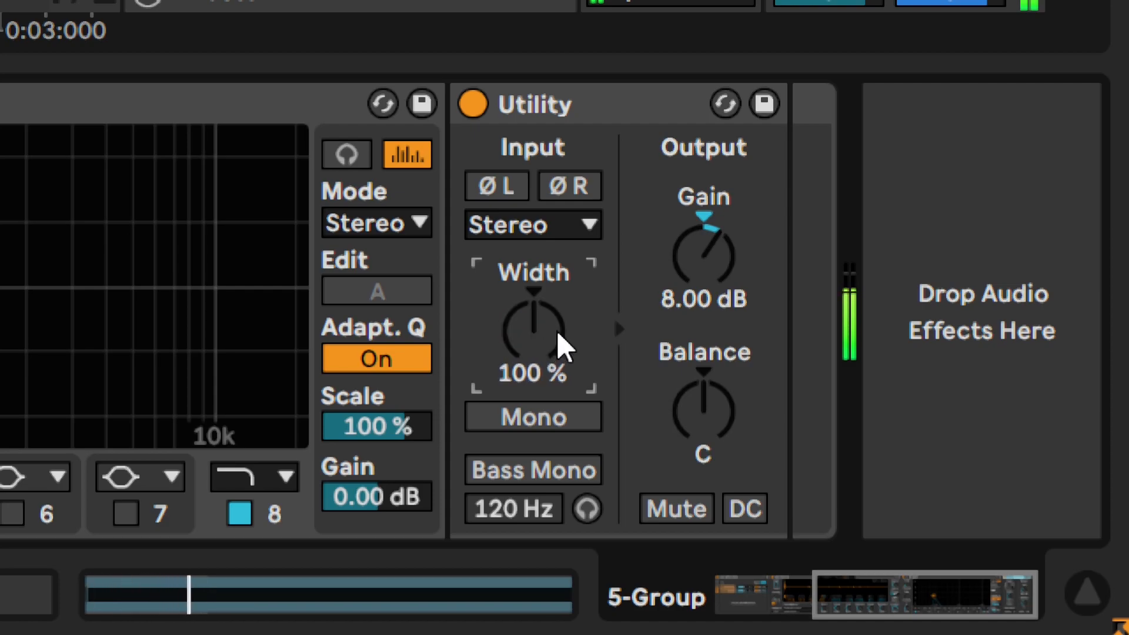
key("ctrl+z")
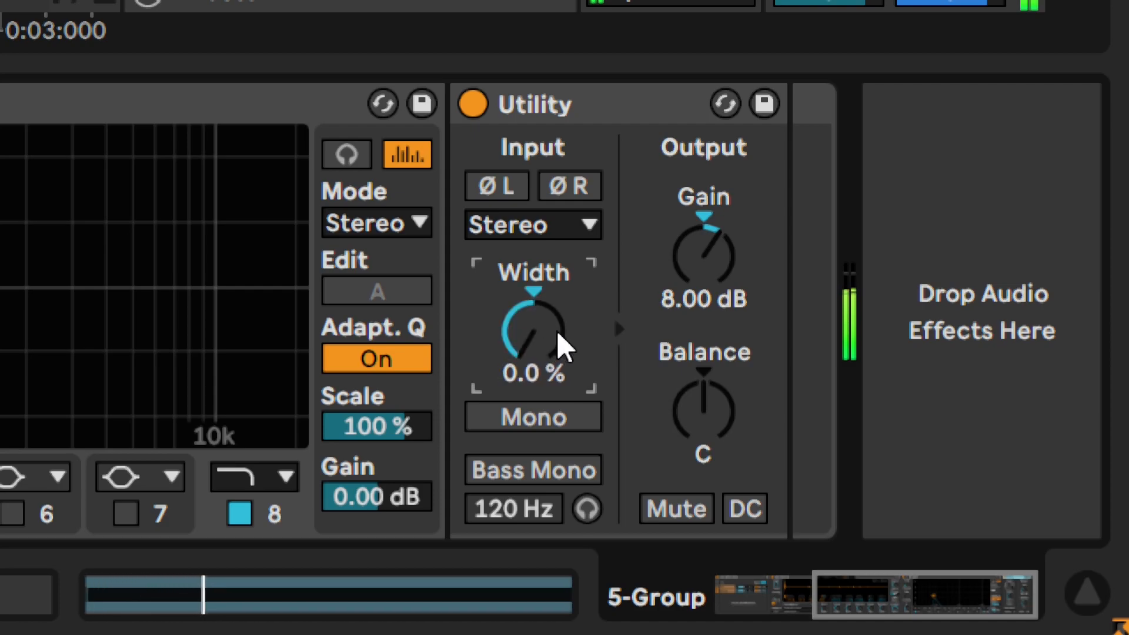
left_click(475, 107)
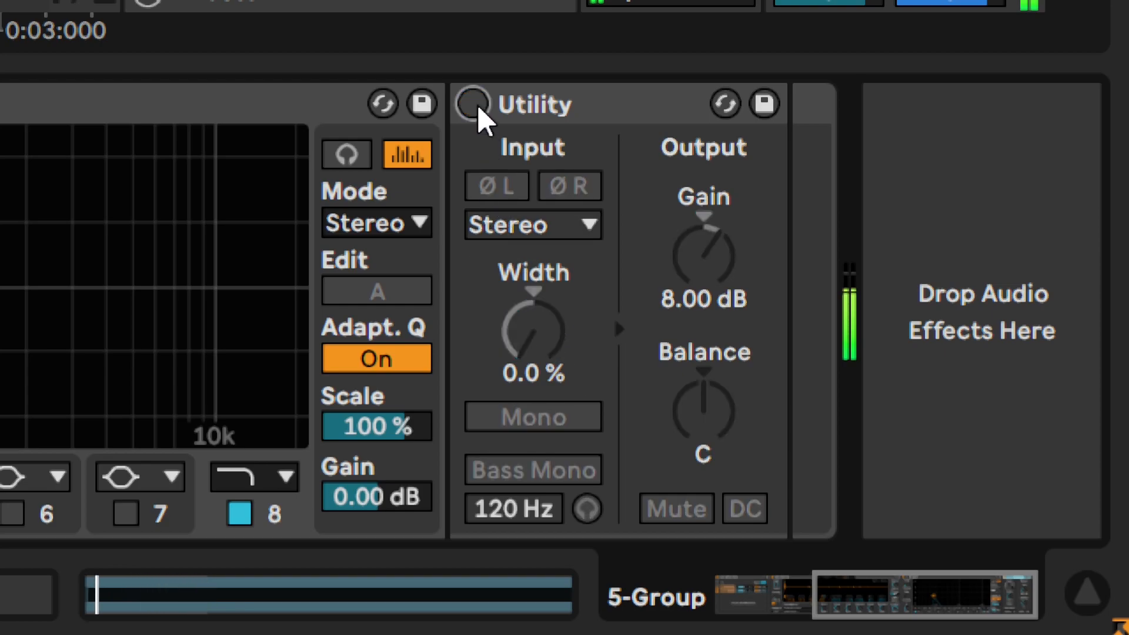
left_click(478, 109)
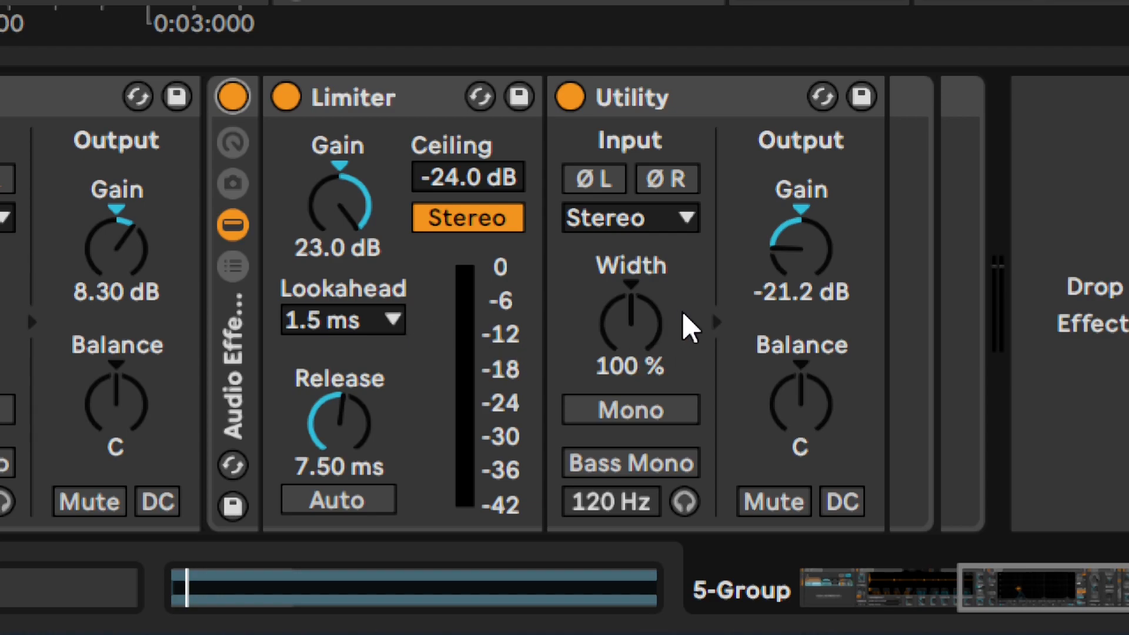
Play the loop and compare the rack containing the Limiter and Utility bypassed and active, leaving it on.
left_click(774, 285)
key("space")
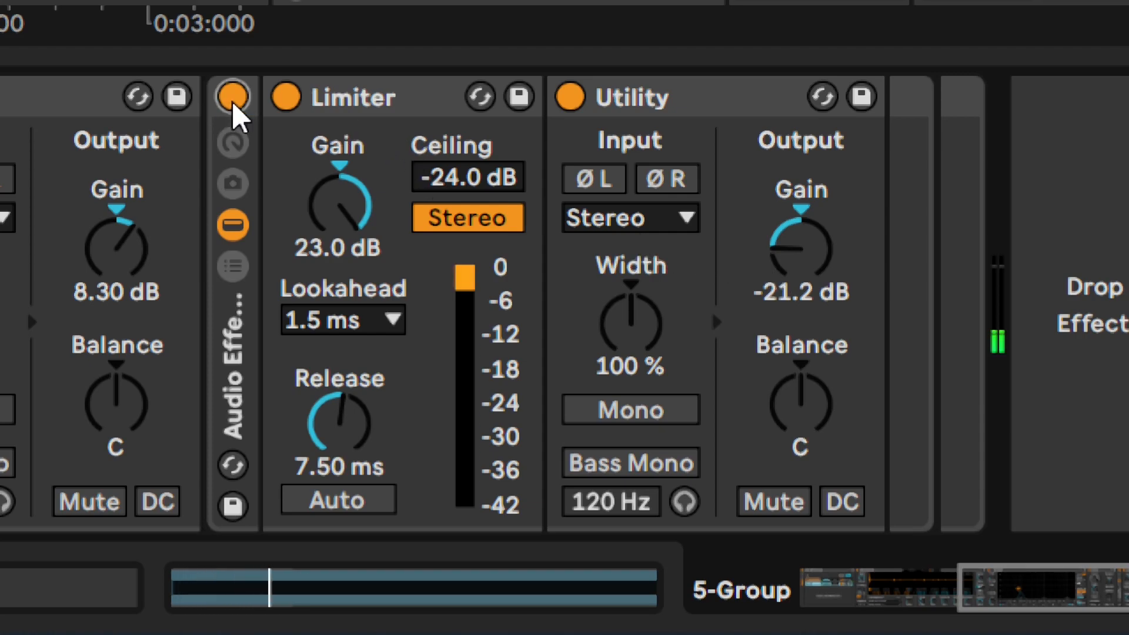
left_click(233, 100)
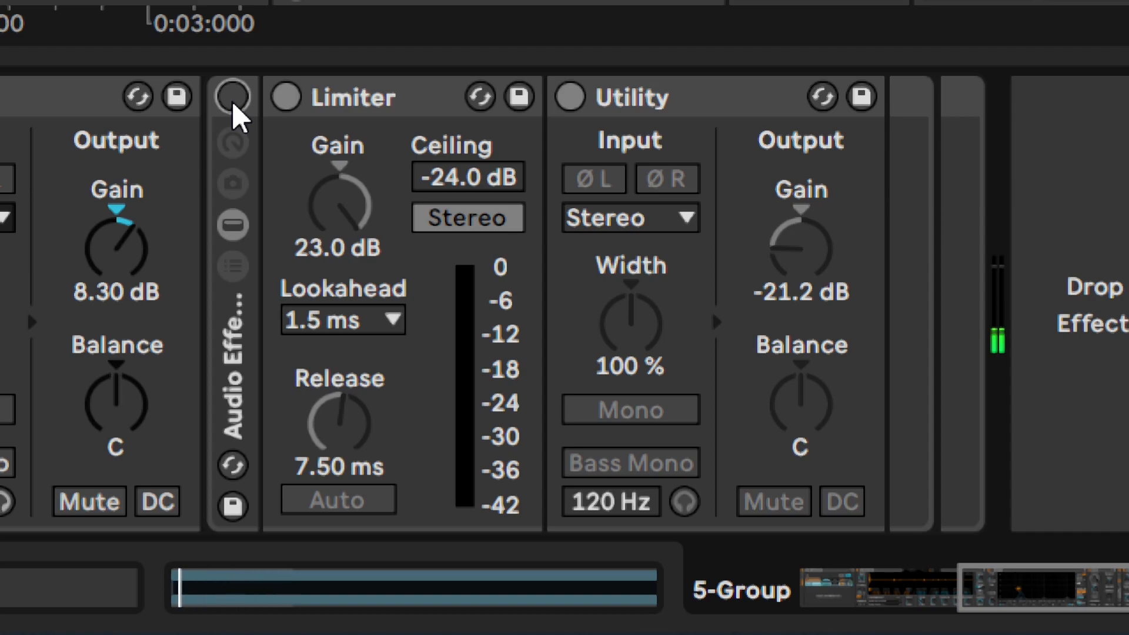
left_click(234, 100)
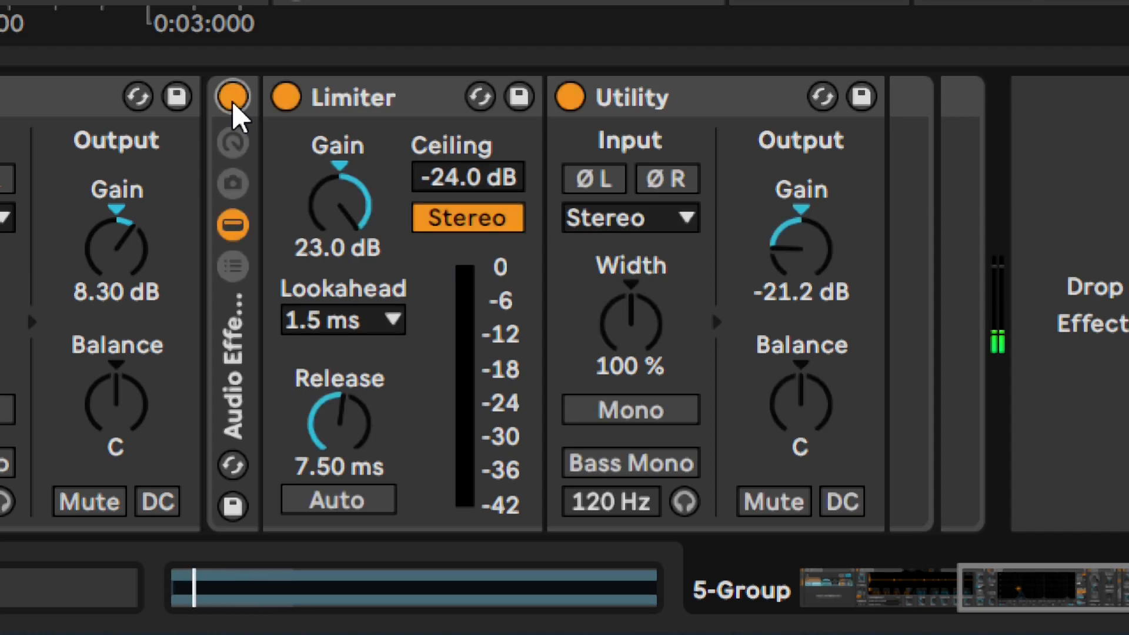
left_click(233, 100)
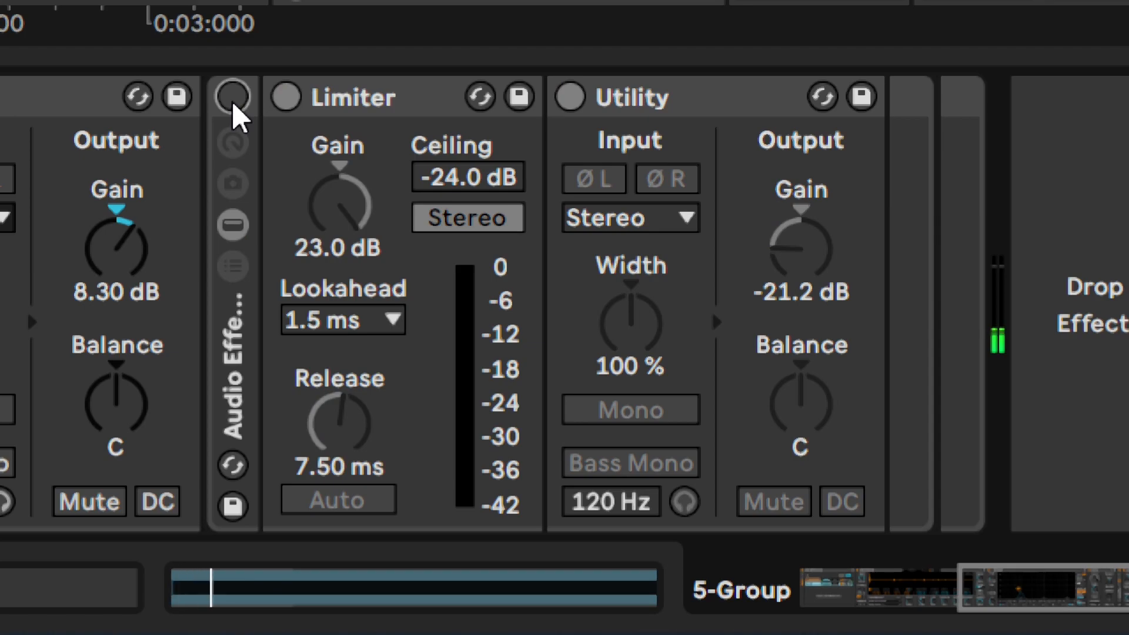
left_click(233, 101)
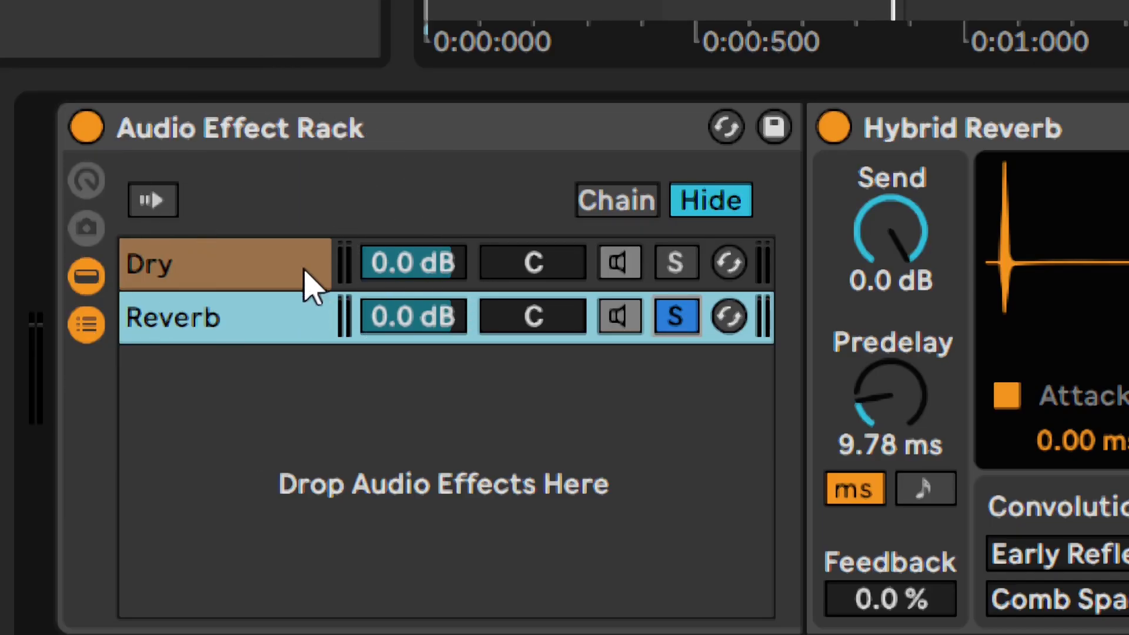
Take the rack's Reverb chain out of solo and select the Flatline multiband compressor.
left_click(671, 326)
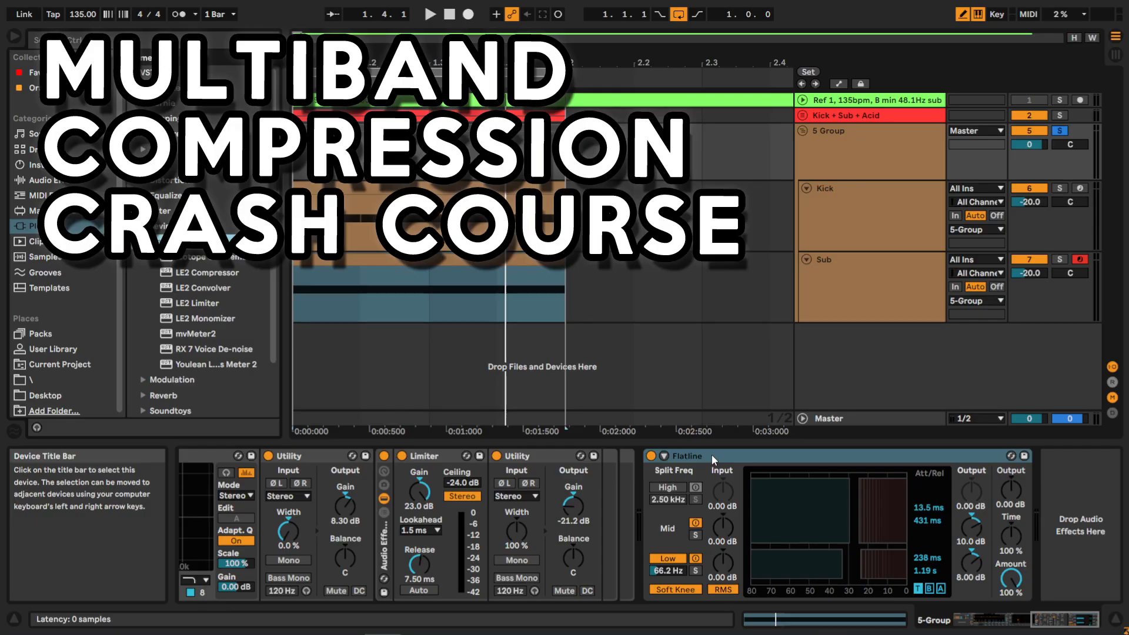
left_click(712, 455)
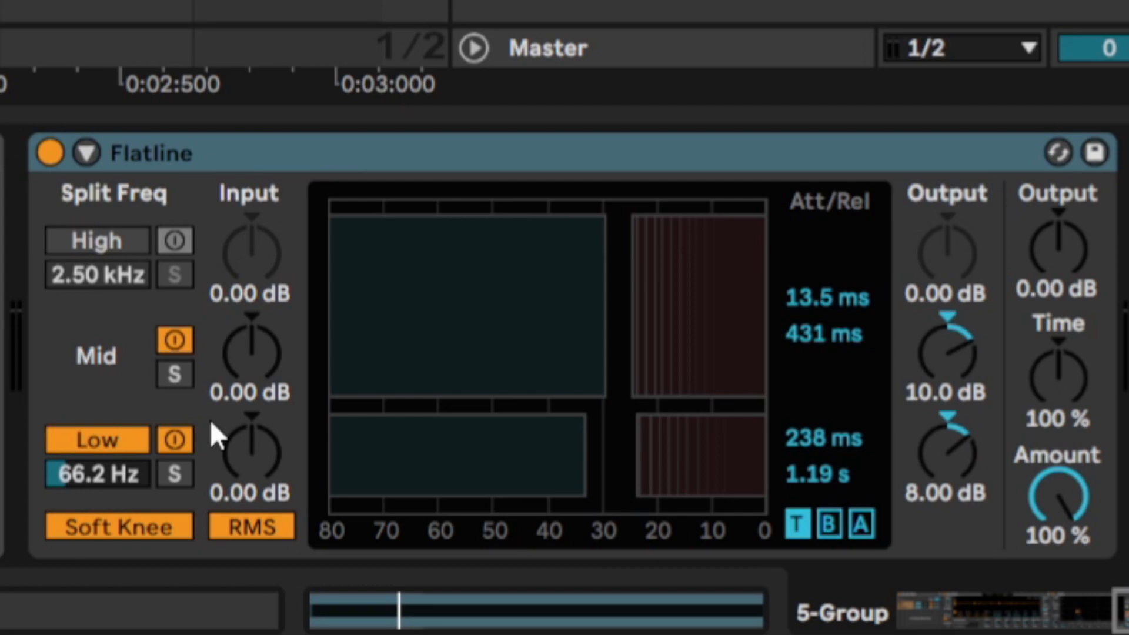
Play the loop and compare the rumble with Flatline bypassed and active, leaving it on.
left_click(157, 481)
left_click(159, 377)
key("space")
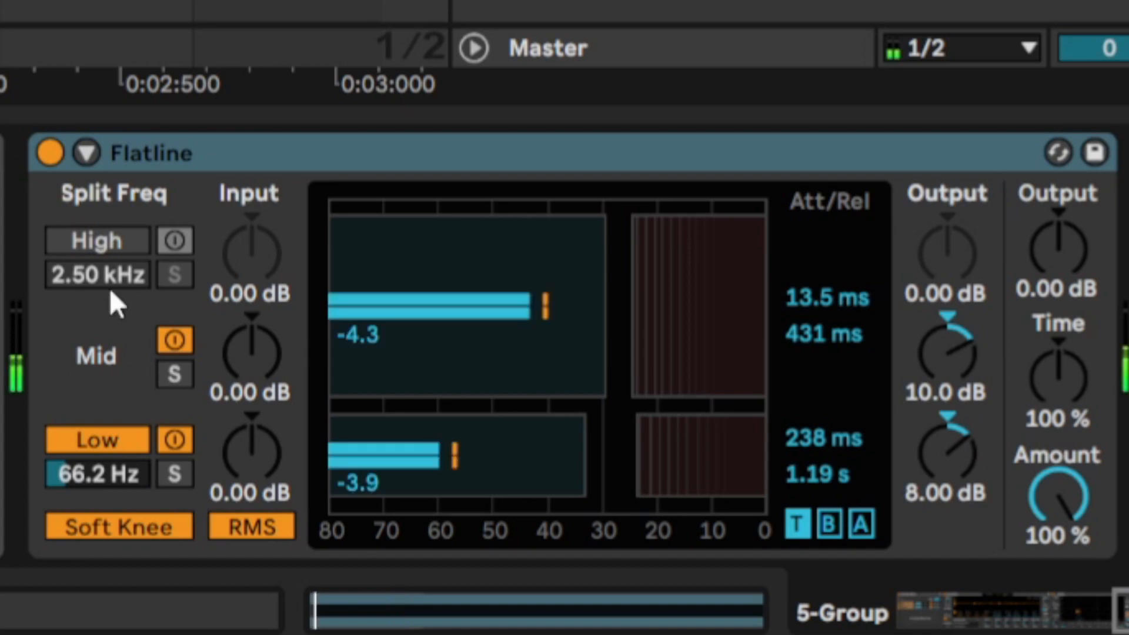
left_click(54, 157)
left_click(55, 156)
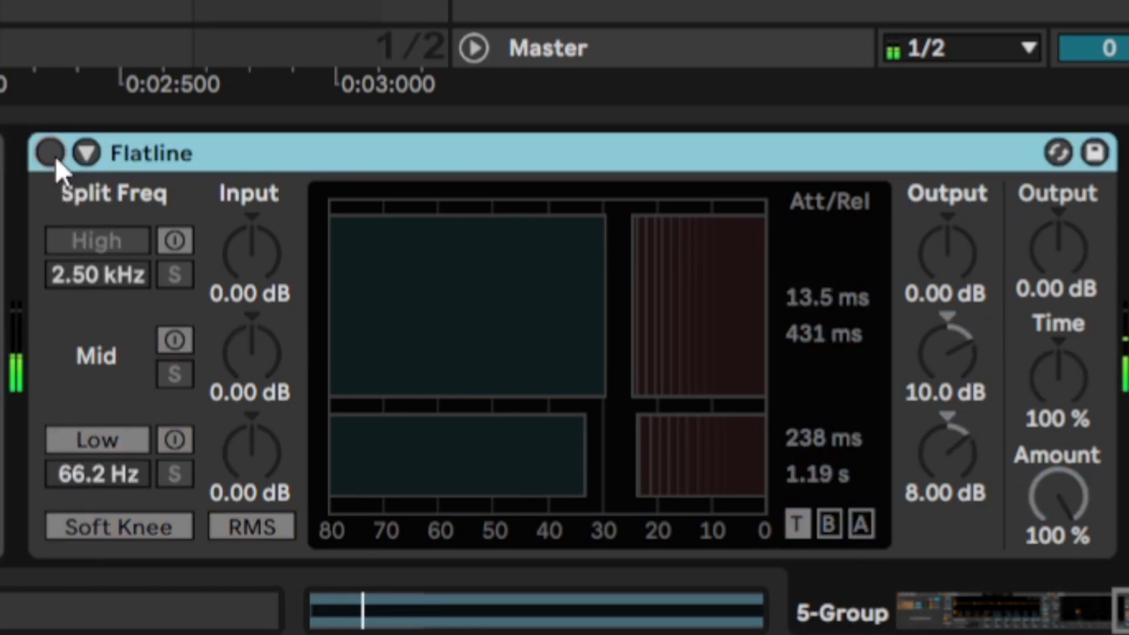
left_click(55, 157)
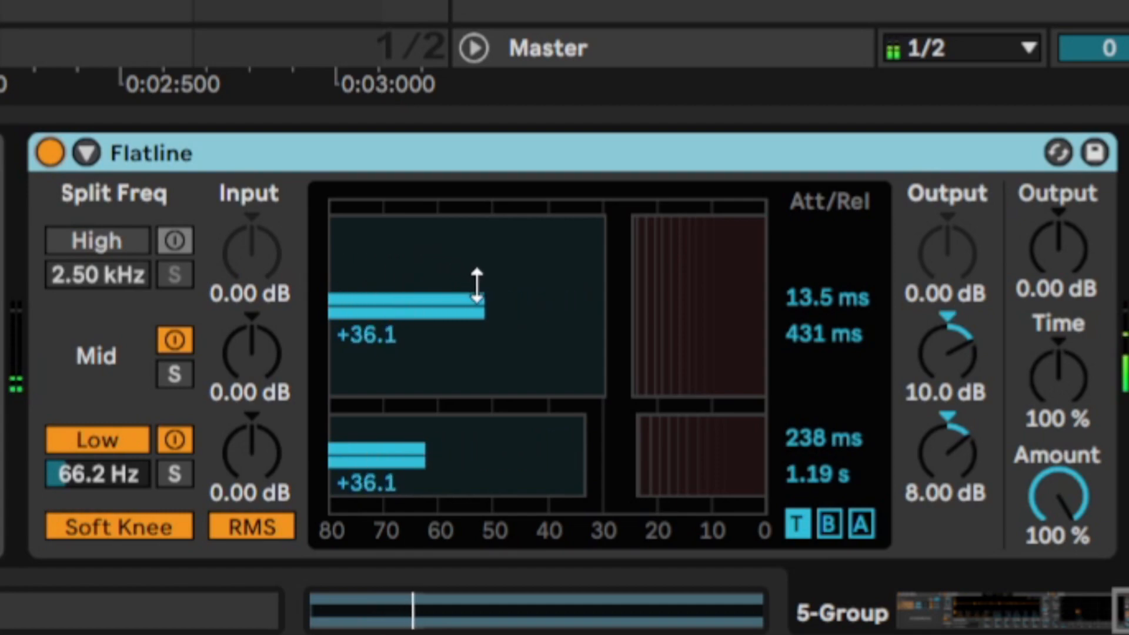
Solo Flatline's Mid band and reset the VU meter's maximum reading.
left_click(175, 373)
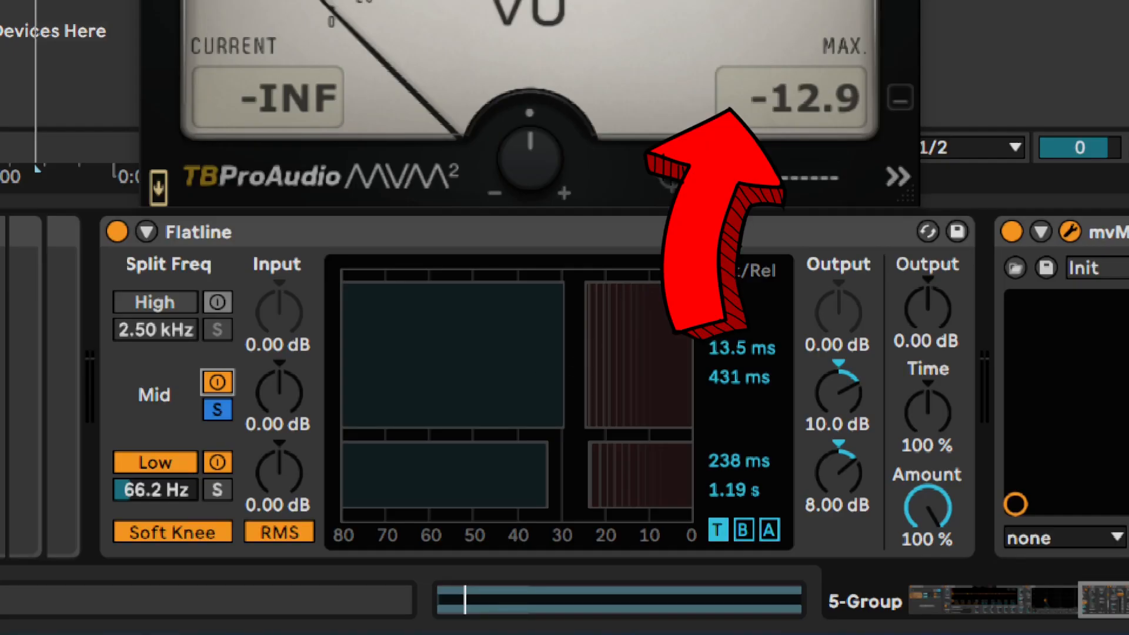
left_click(759, 115)
key("ctrl")
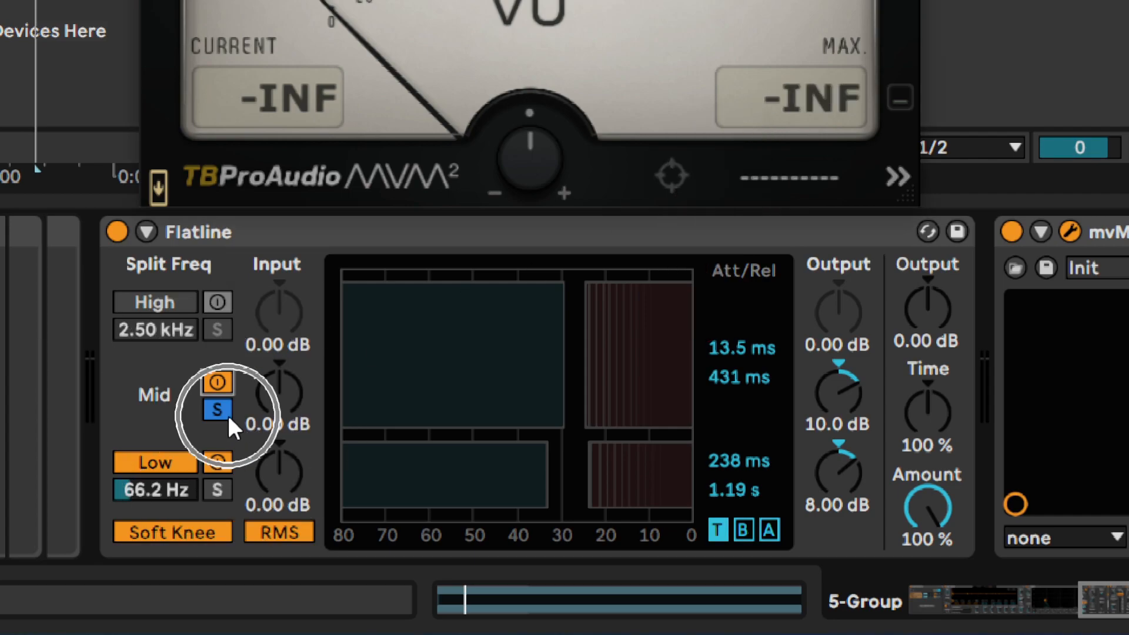
Measure the maximum VU level with Flatline's Mid band deactivated, and reactivate the band.
left_click(215, 384)
left_click(739, 112)
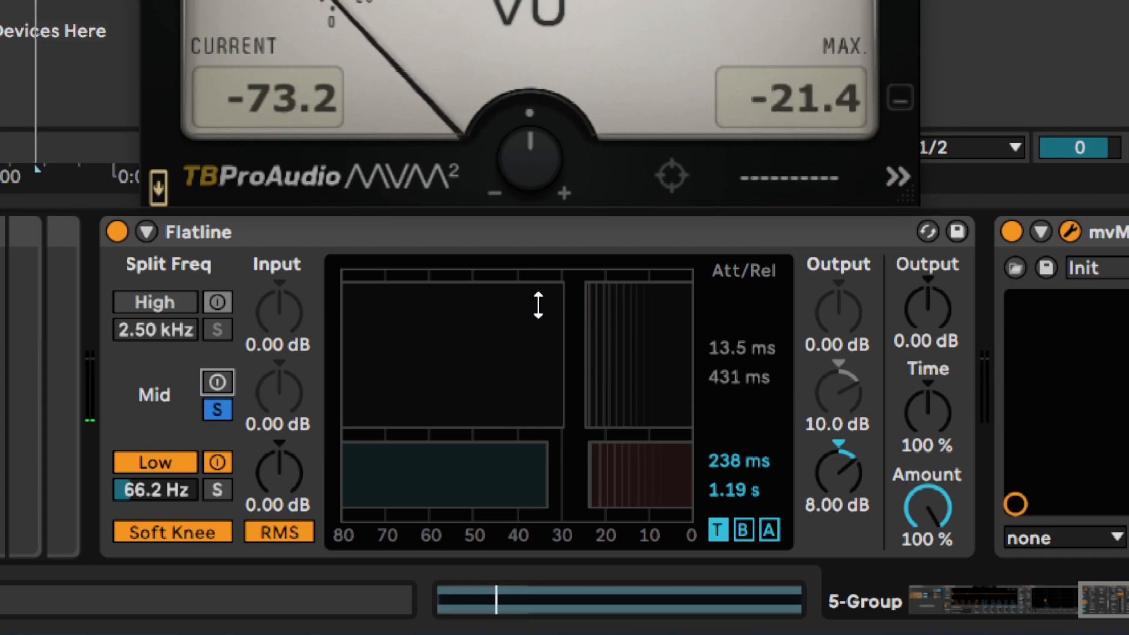
left_click(219, 386)
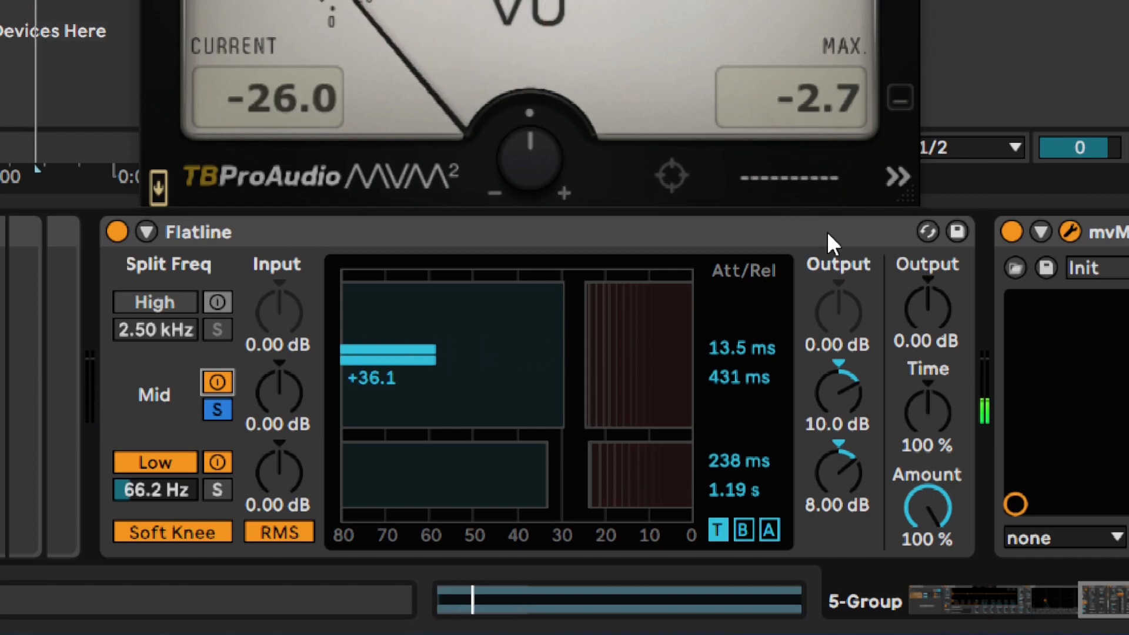
Lower the Mid band's output gain in Flatline to -8.5 dB while resetting the VU meter's maximum reading.
left_click(838, 397)
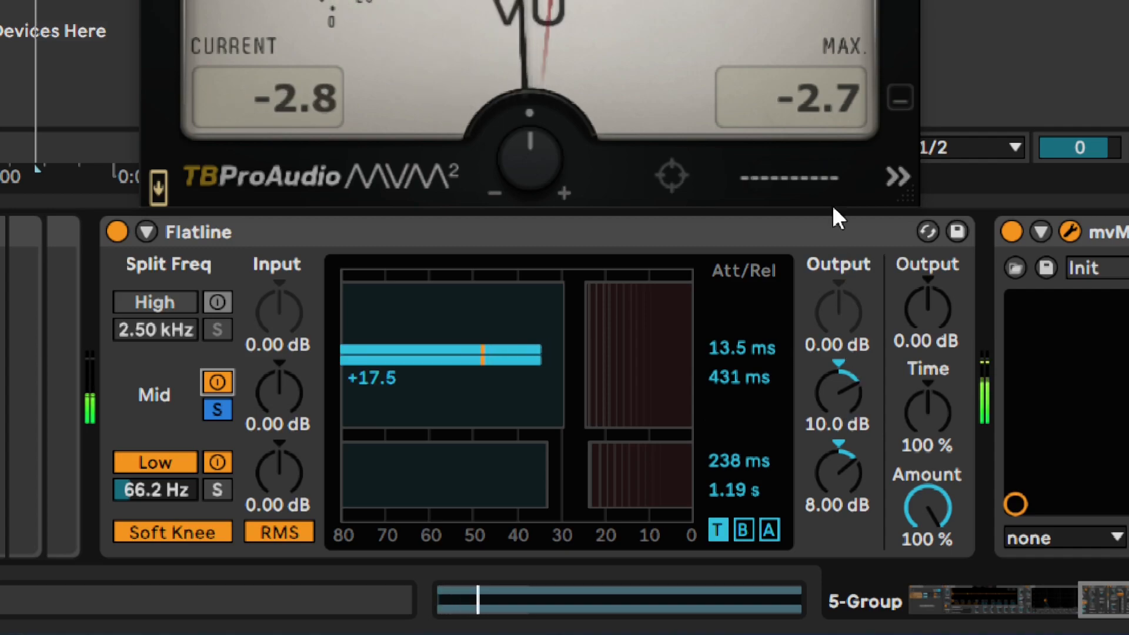
left_click_drag(837, 391, 802, 150)
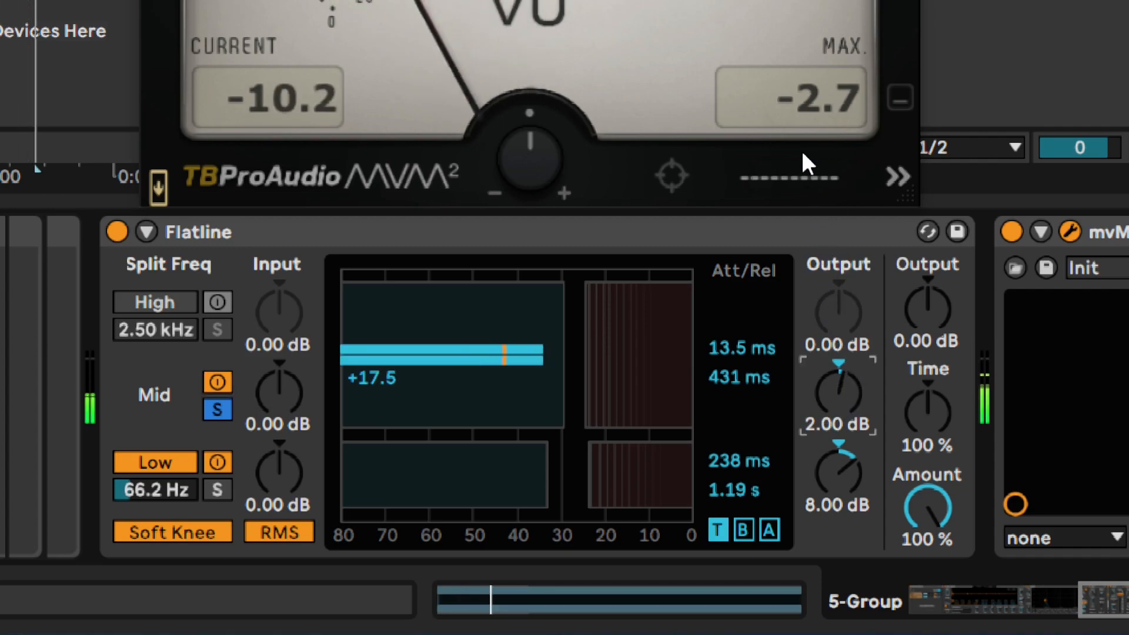
left_click_drag(834, 404, 805, 90)
left_click_drag(846, 383, 796, 139)
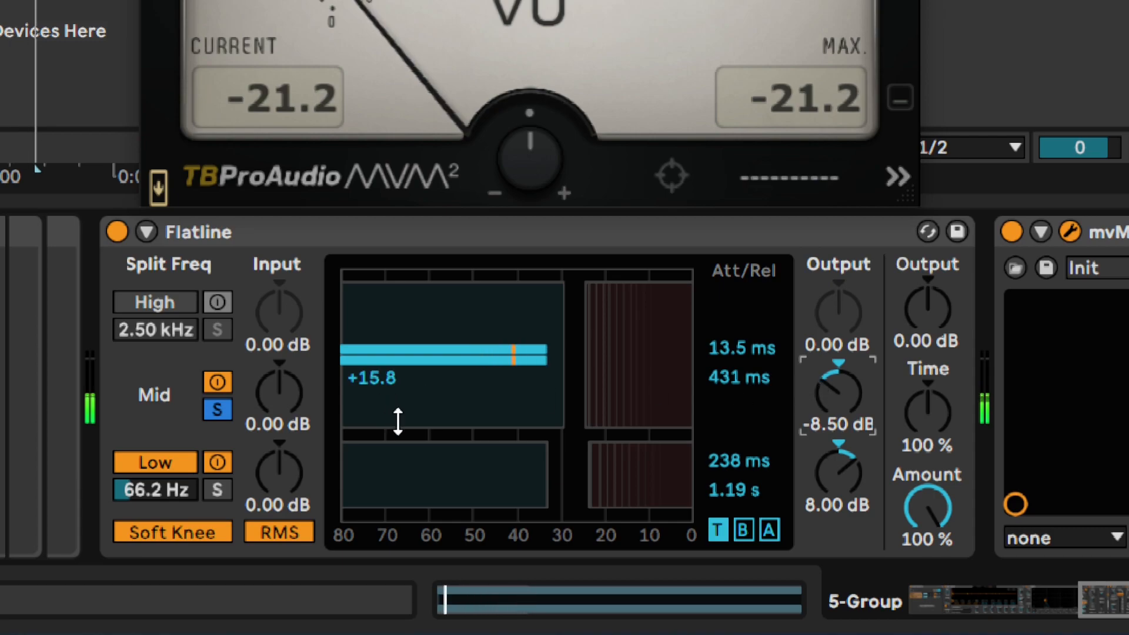
Play the loop and compare the soloed Mid band's VU level with the band deactivated and active, leaving it active.
left_click(218, 383)
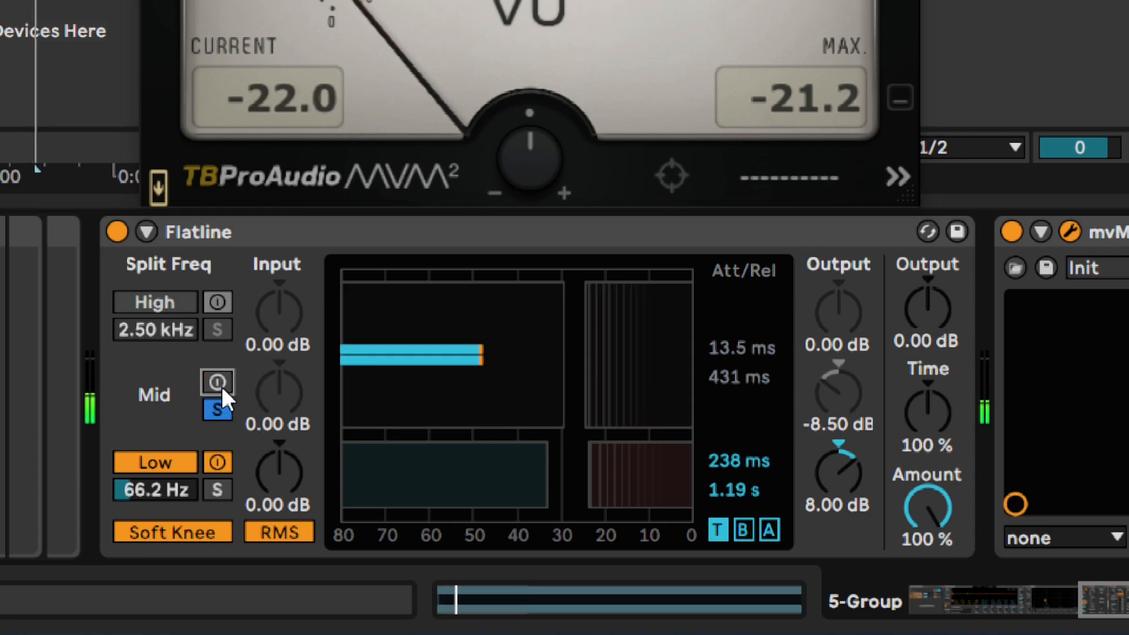
left_click(220, 383)
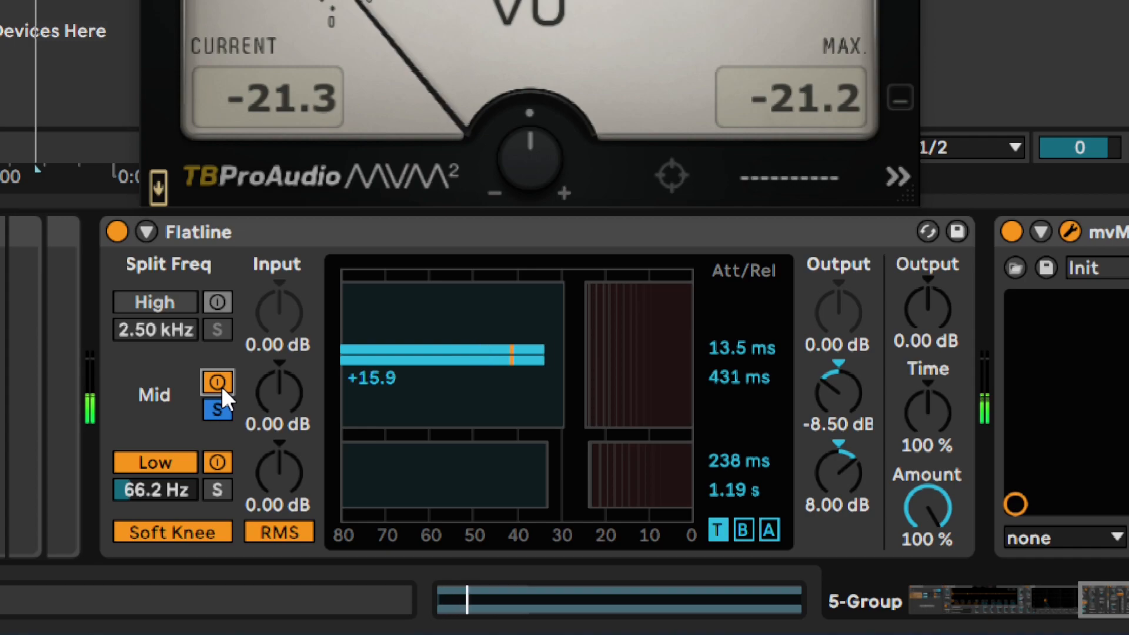
key("space")
key("ctrl")
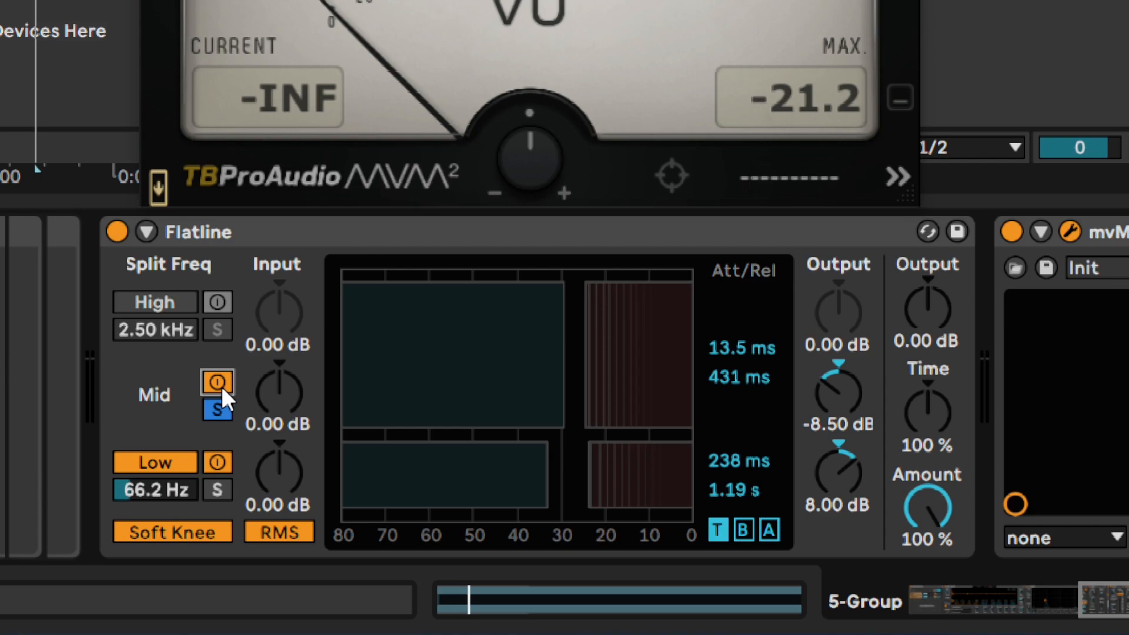
key("space")
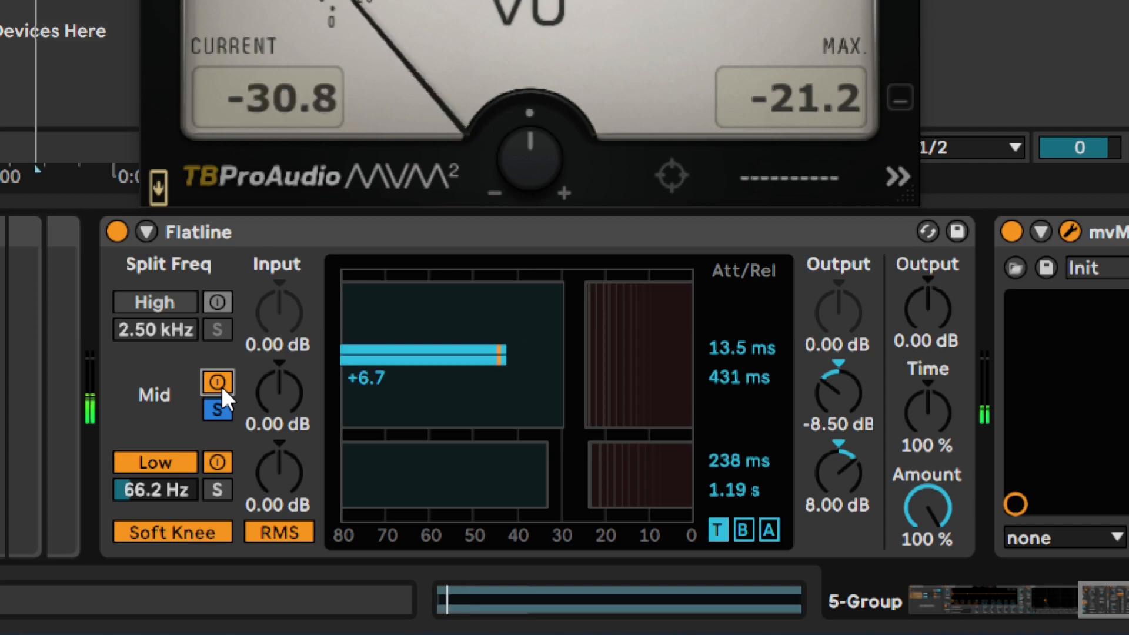
left_click(221, 386)
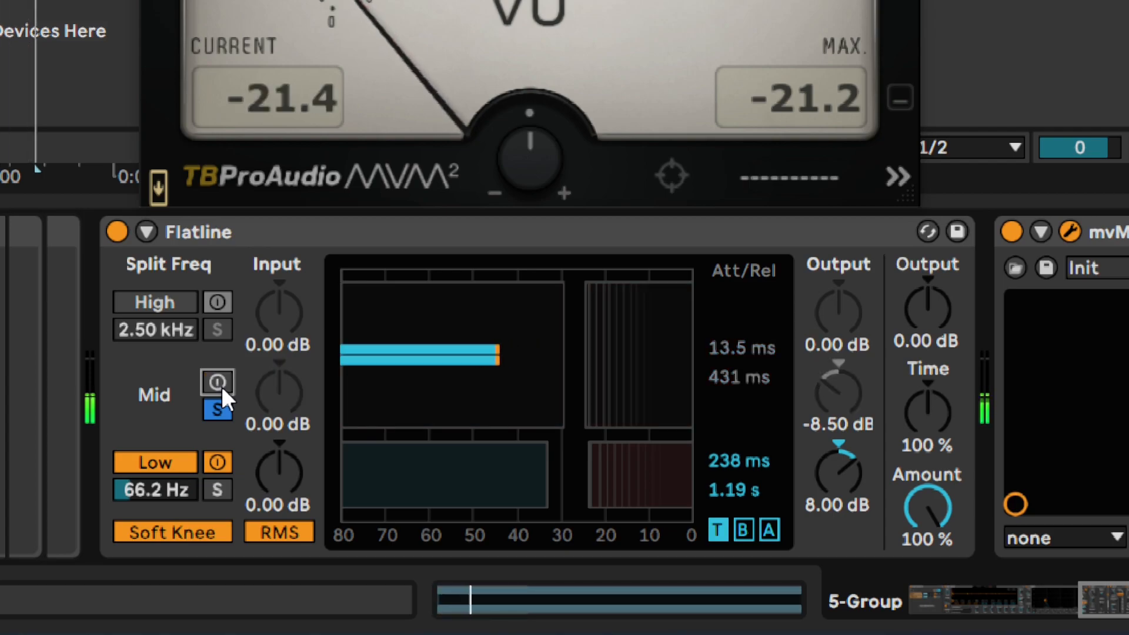
left_click(221, 385)
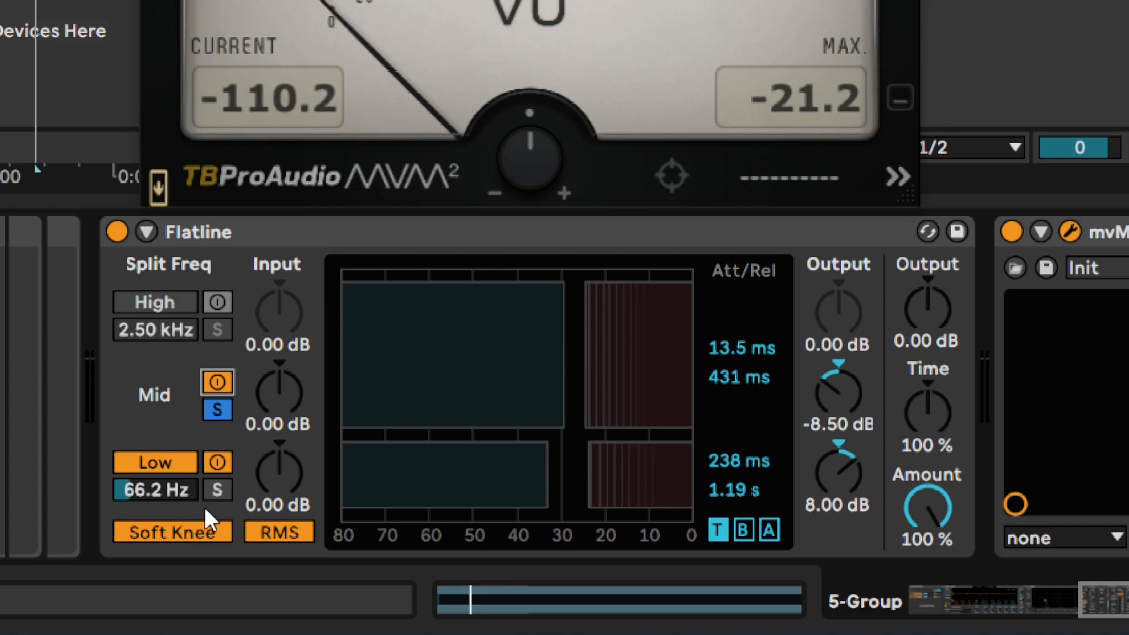
Solo Flatline's Low band and lower its output gain to -4.9 dB to match the bypassed level.
left_click(218, 488)
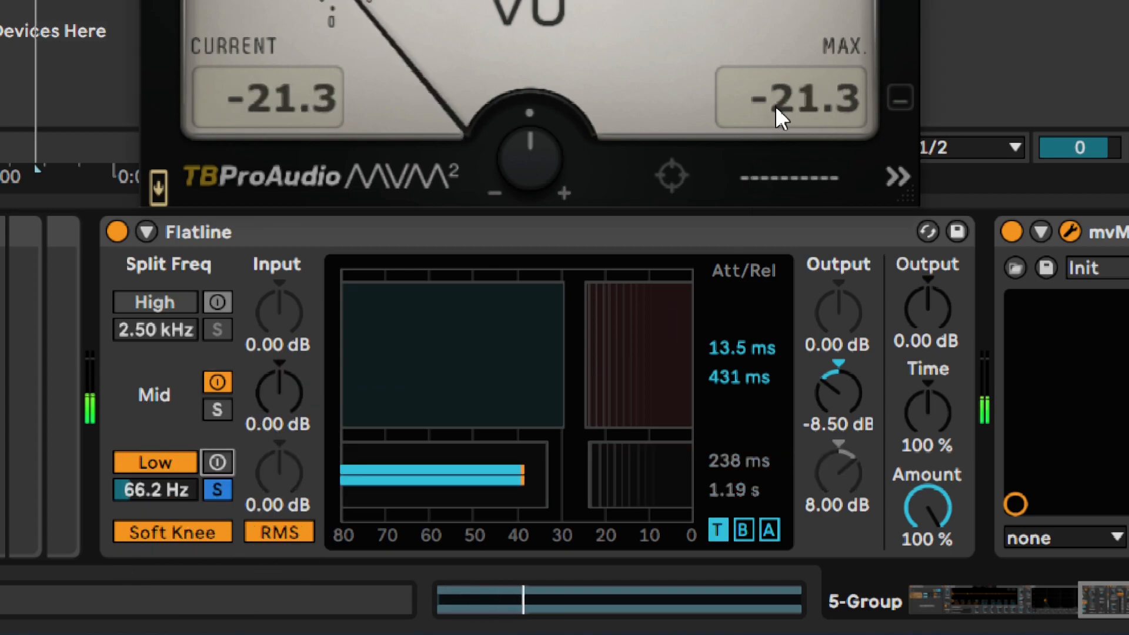
left_click_drag(841, 464, 851, 487)
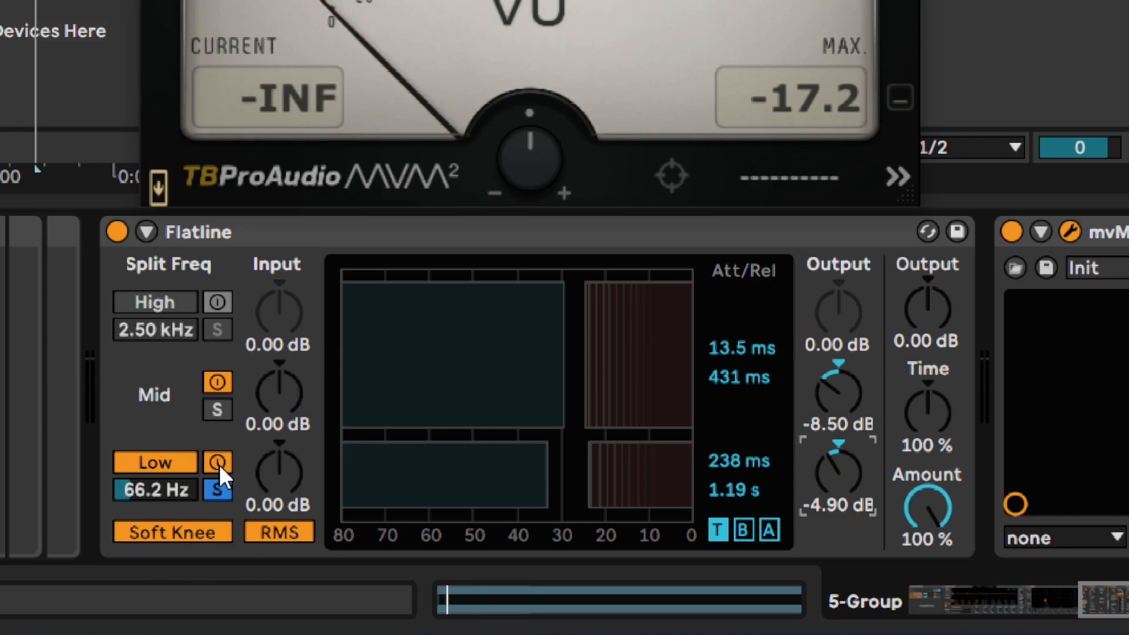
Play the loop and compare the soloed Low band's VU level with the band deactivated and active, leaving it active.
key("space")
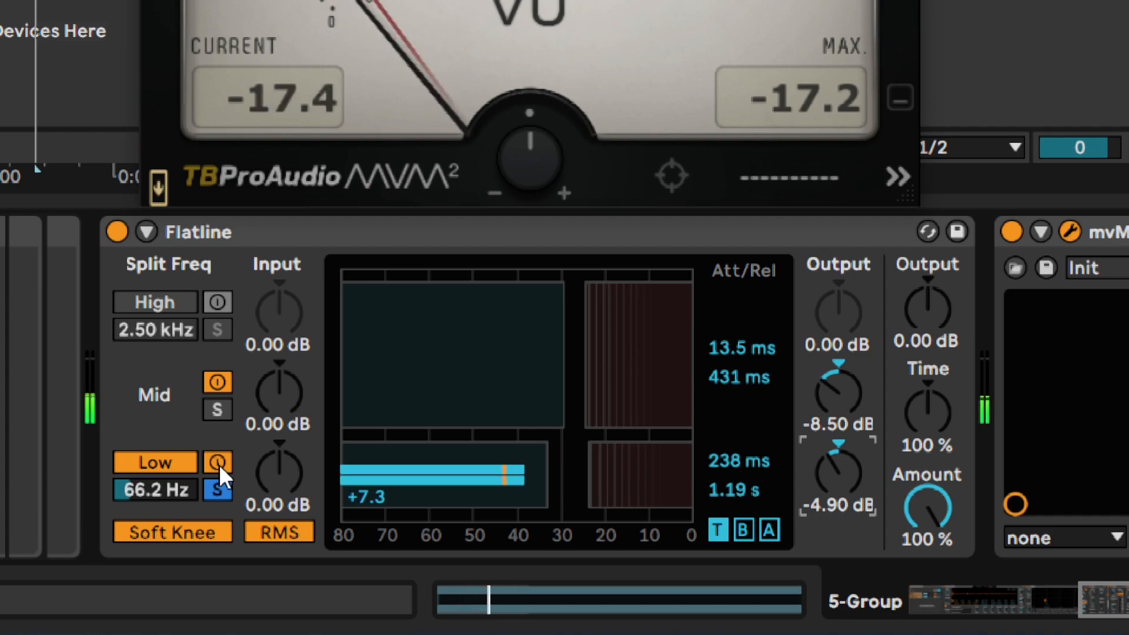
left_click(219, 465)
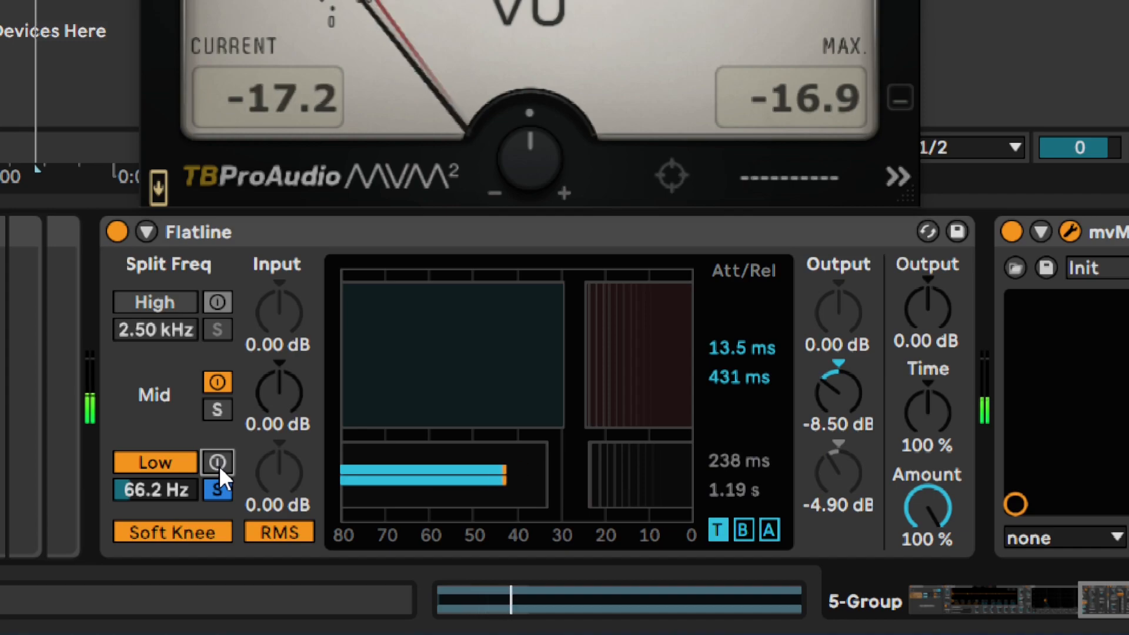
left_click(219, 465)
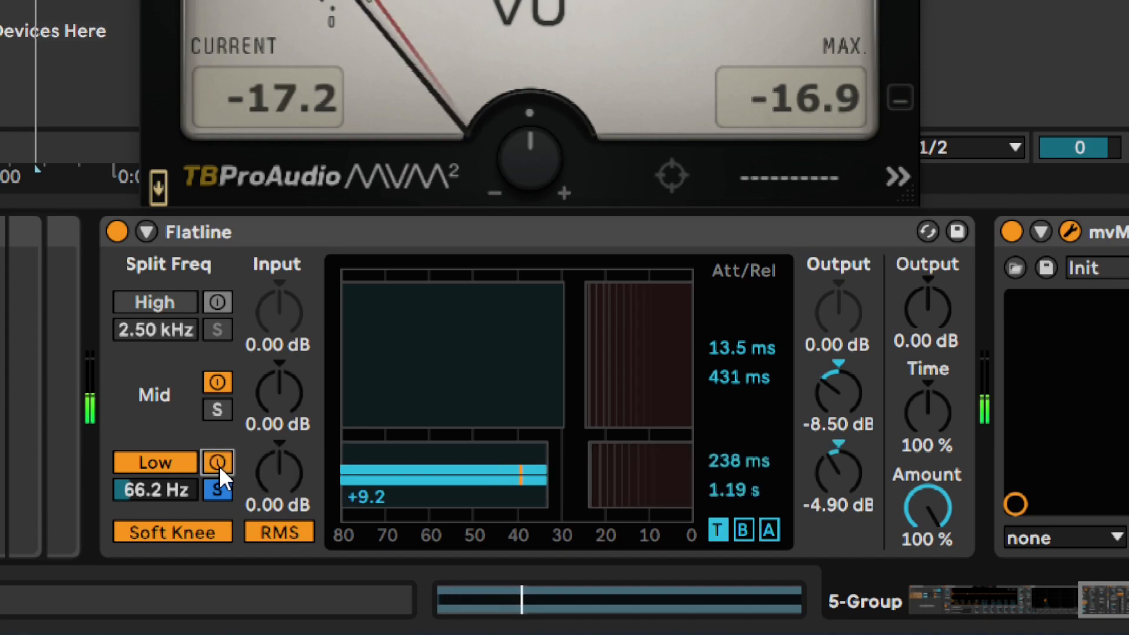
left_click(219, 464)
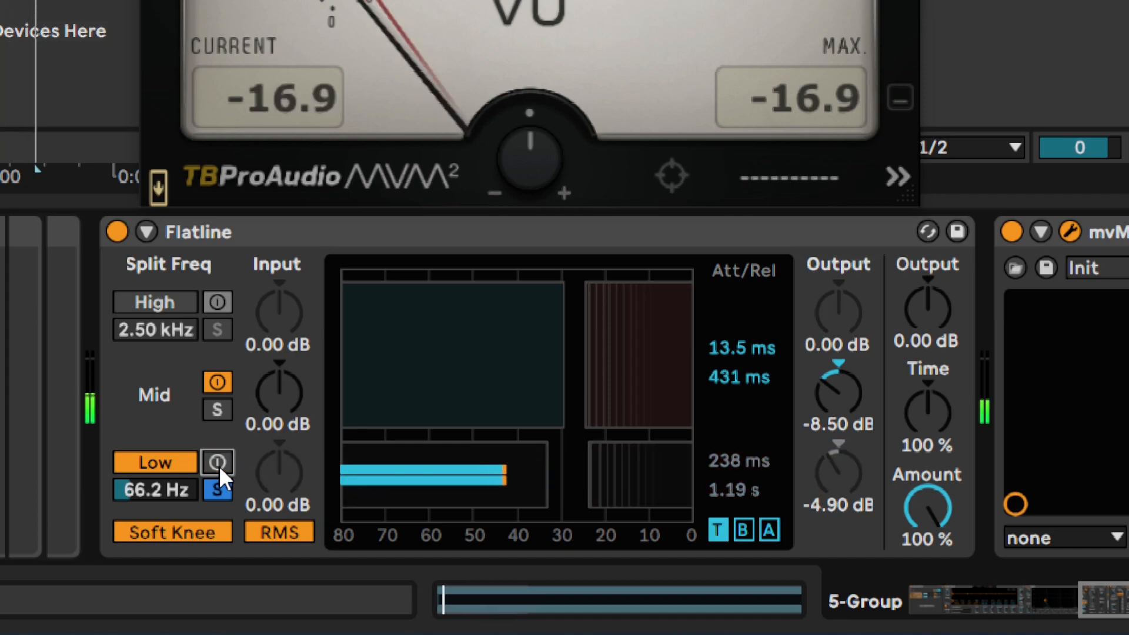
left_click(219, 465)
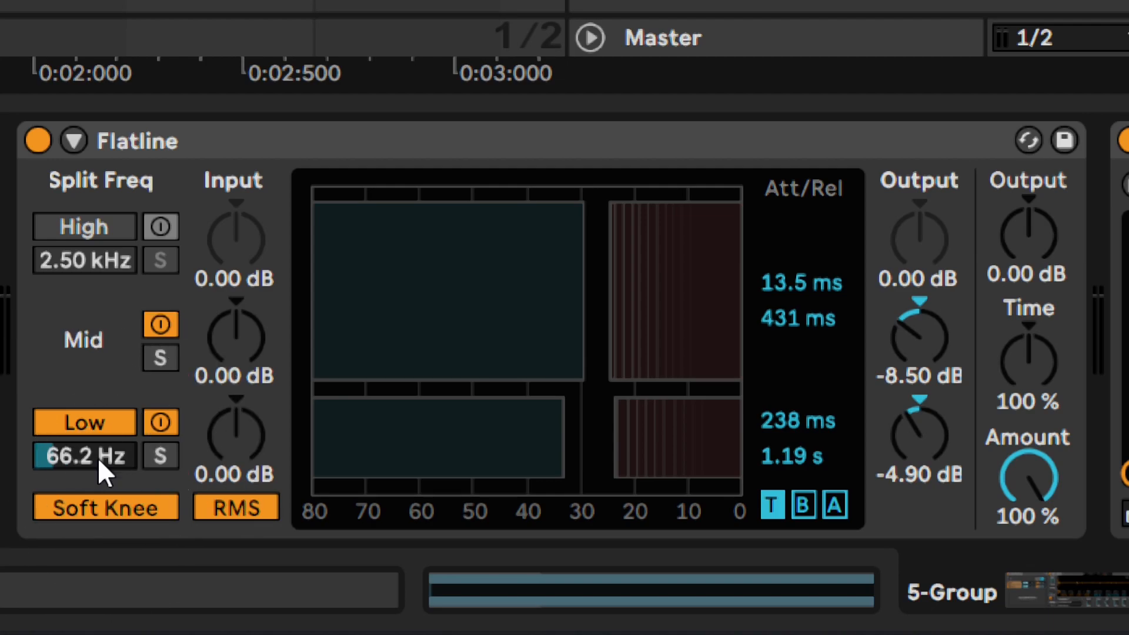
Sweep Flatline's Low split frequency up to 260 Hz during playback, and set it to 60 Hz.
key("space")
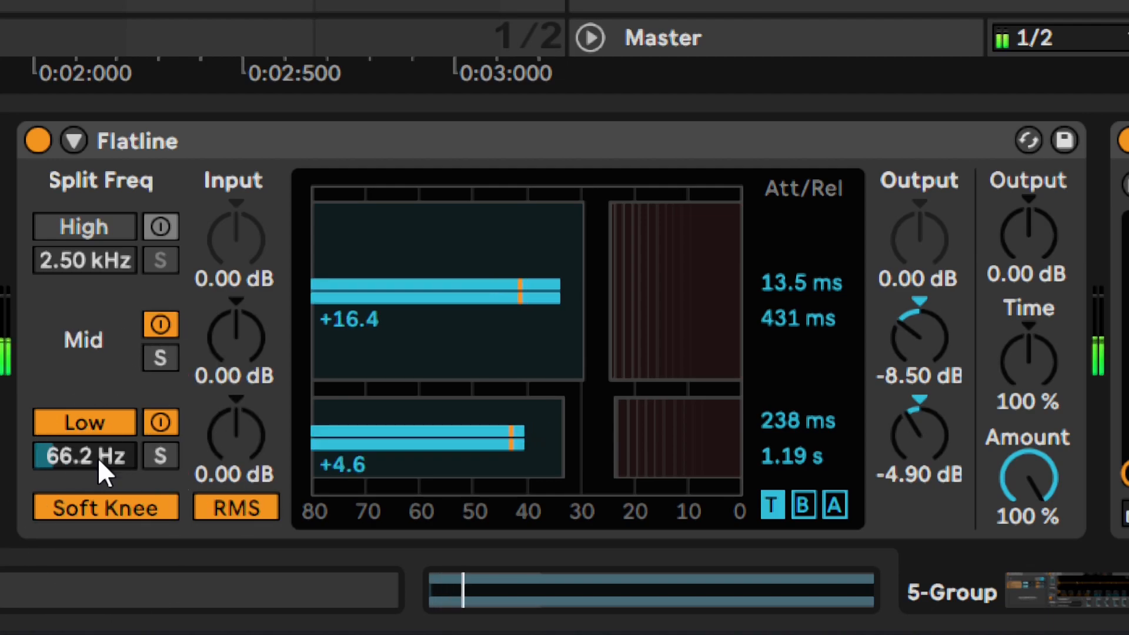
left_click_drag(94, 457, 94, 394)
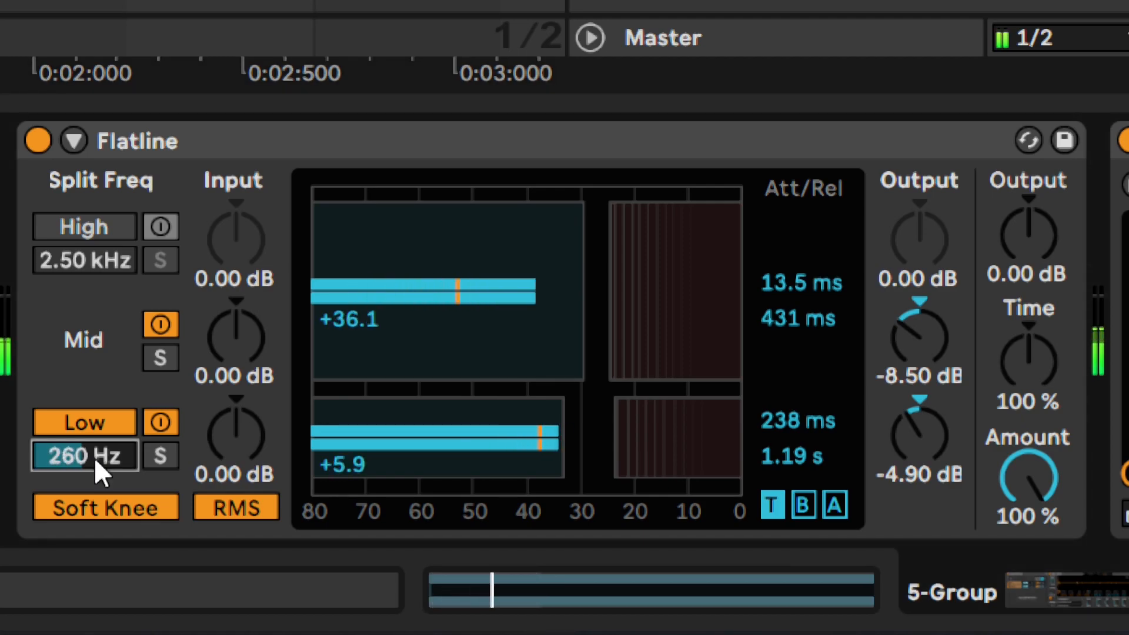
type("60")
key("Return")
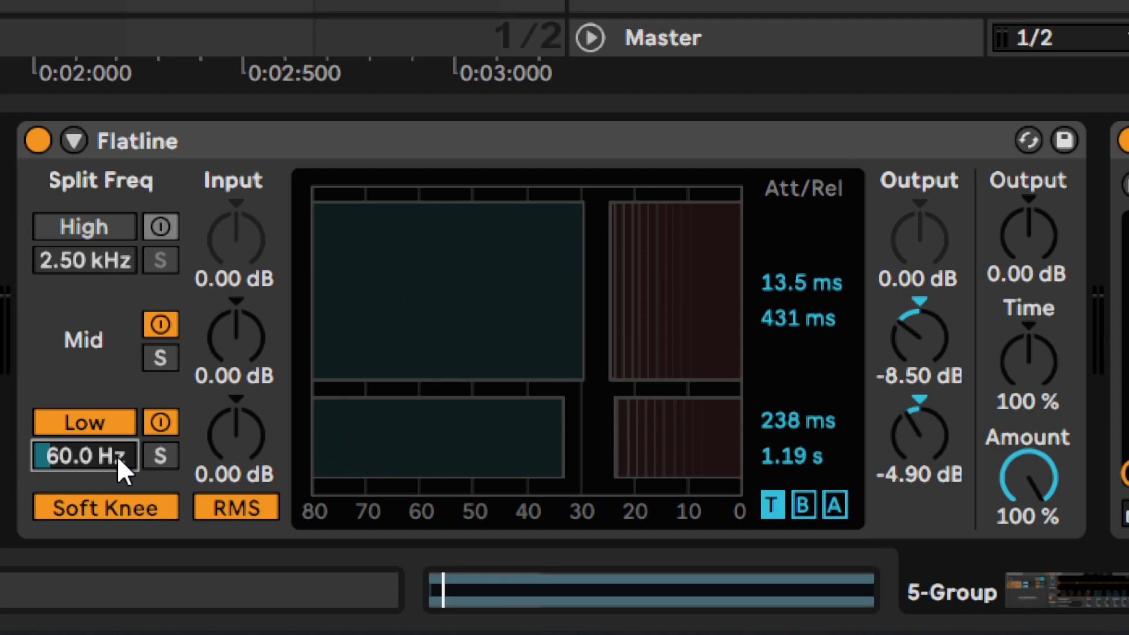
left_click(125, 343)
left_click_drag(85, 457, 86, 372)
left_click_drag(162, 482, 162, 277)
key("ctrl")
key("ctrl")
left_click(243, 510)
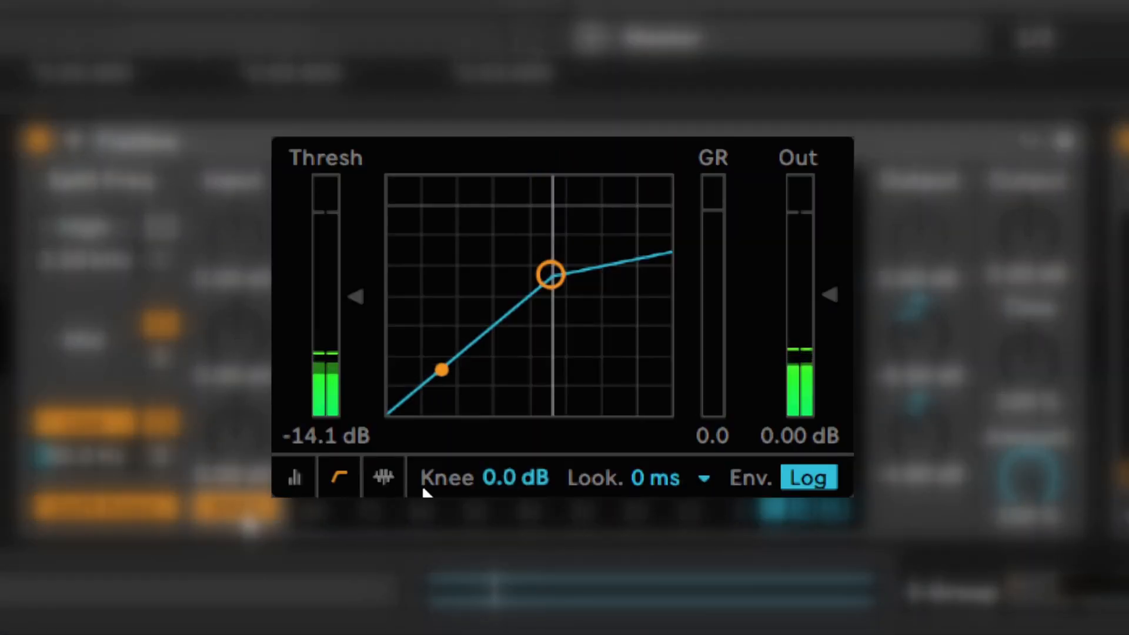
left_click_drag(425, 493, 425, 456)
left_click_drag(517, 477, 517, 512)
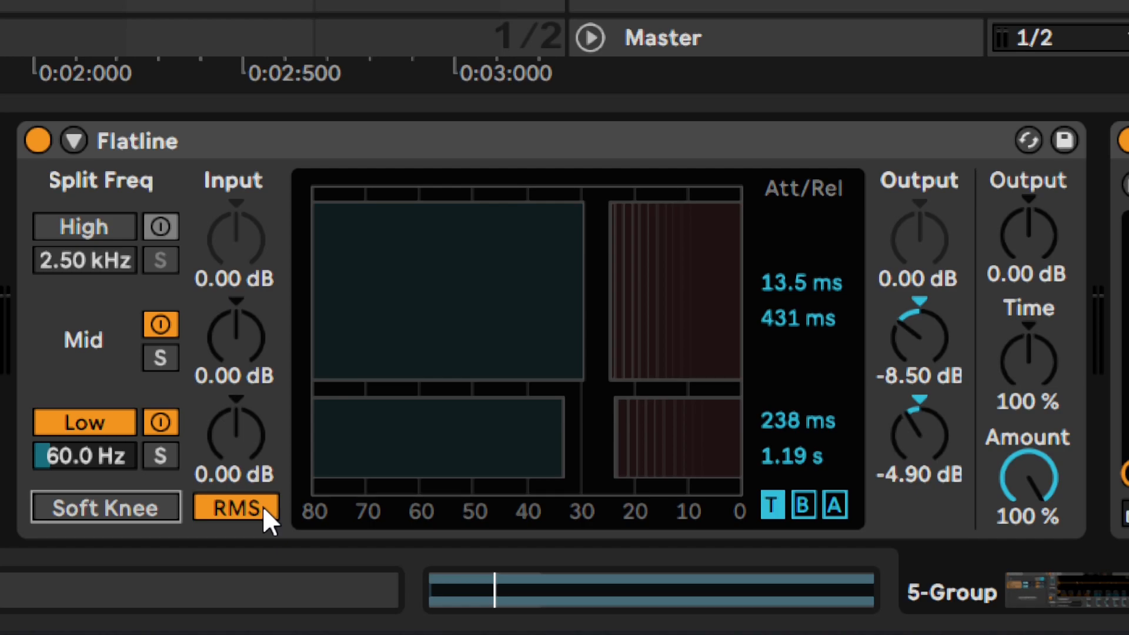
Play the loop and compare Flatline's compression with Soft Knee off and on, leaving it on.
left_click(154, 506)
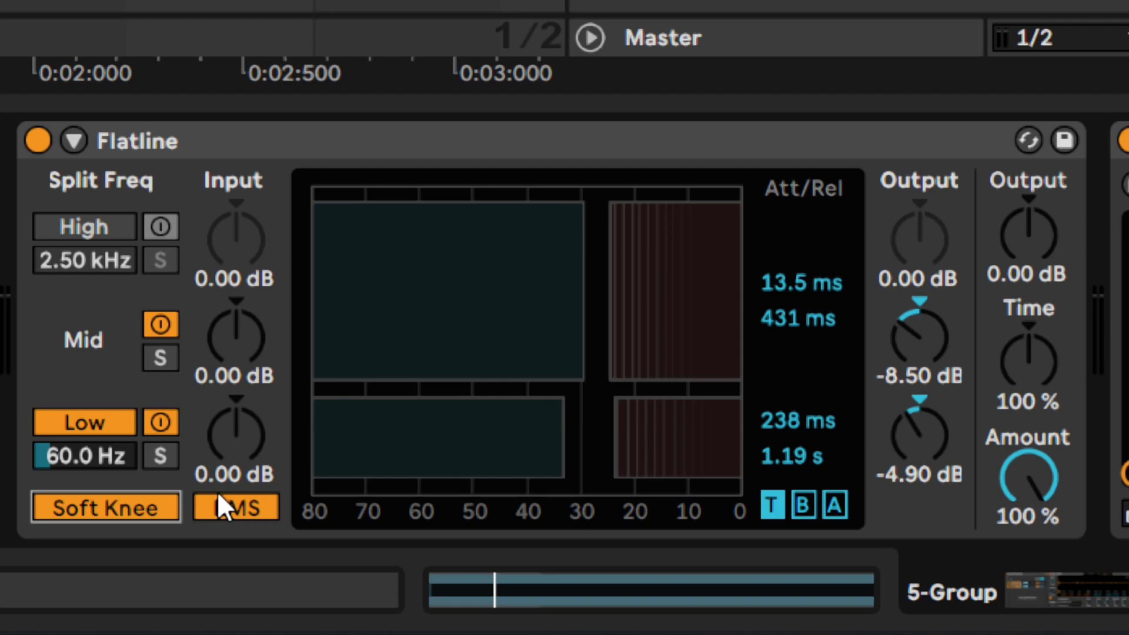
key("space")
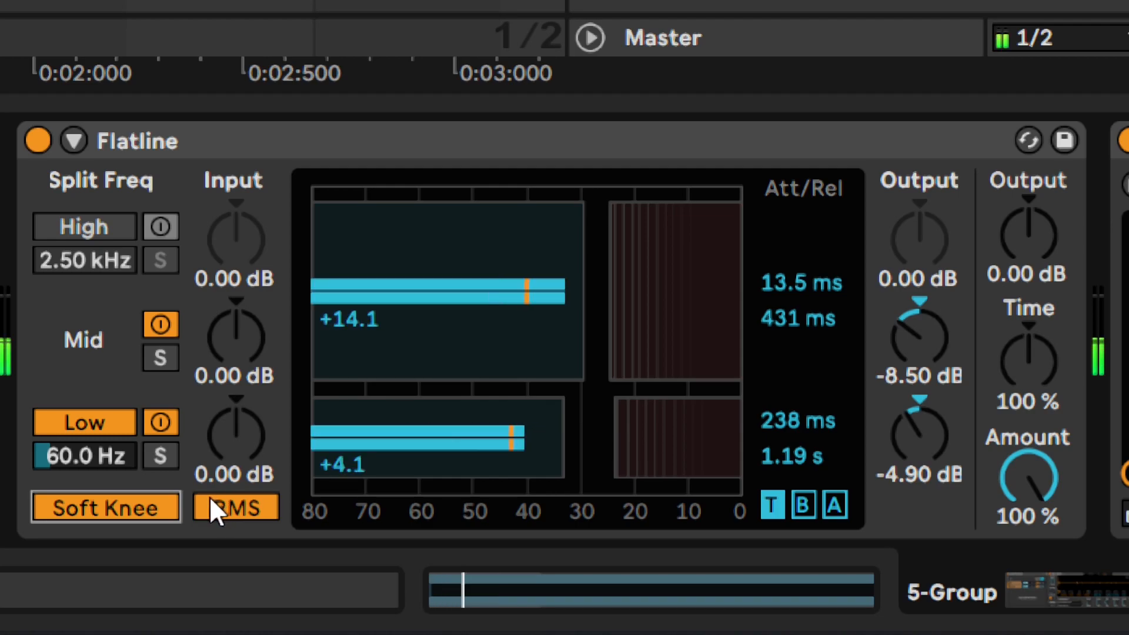
left_click(158, 507)
left_click(157, 507)
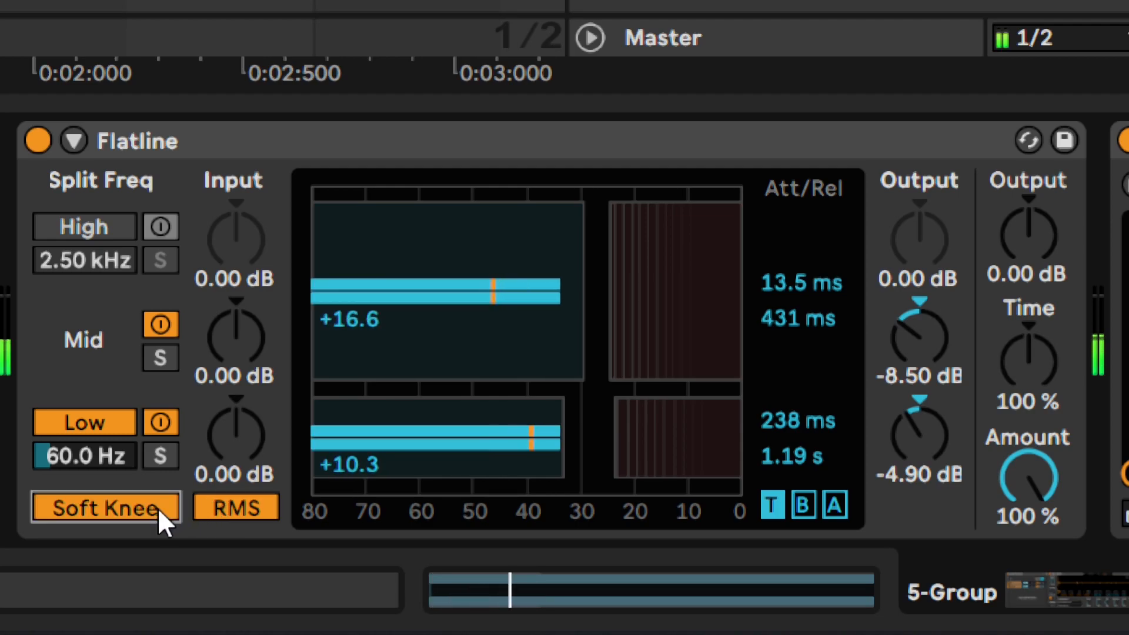
Compare Peak and RMS detection in Flatline while toggling Soft Knee, leave RMS and Soft Knee enabled, and stop playback.
left_click(206, 510)
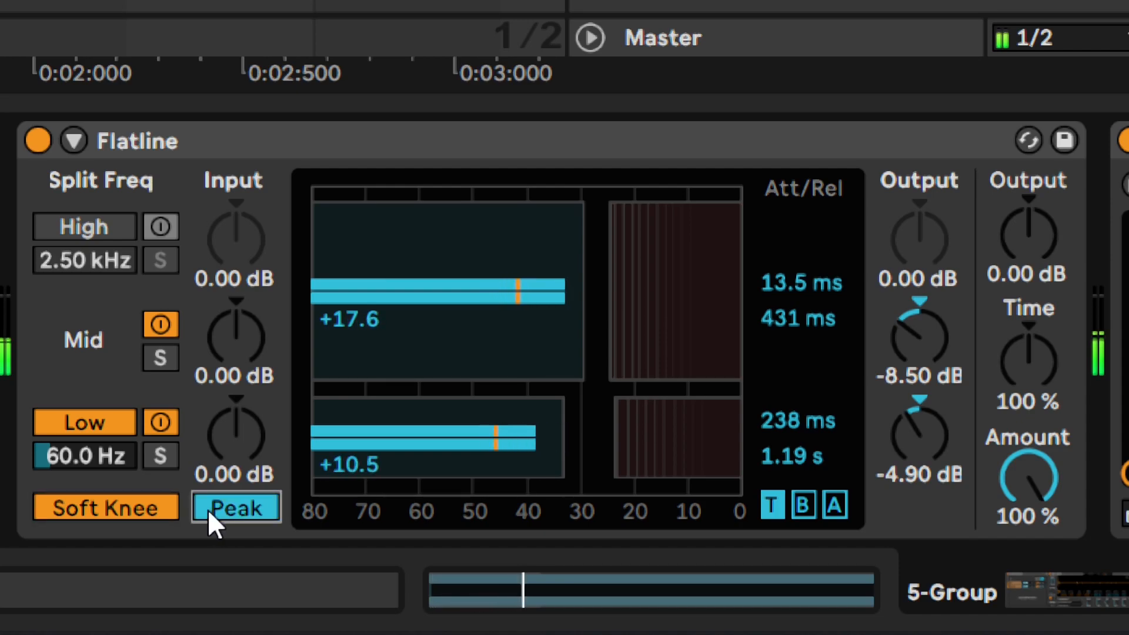
left_click(207, 509)
left_click(167, 511)
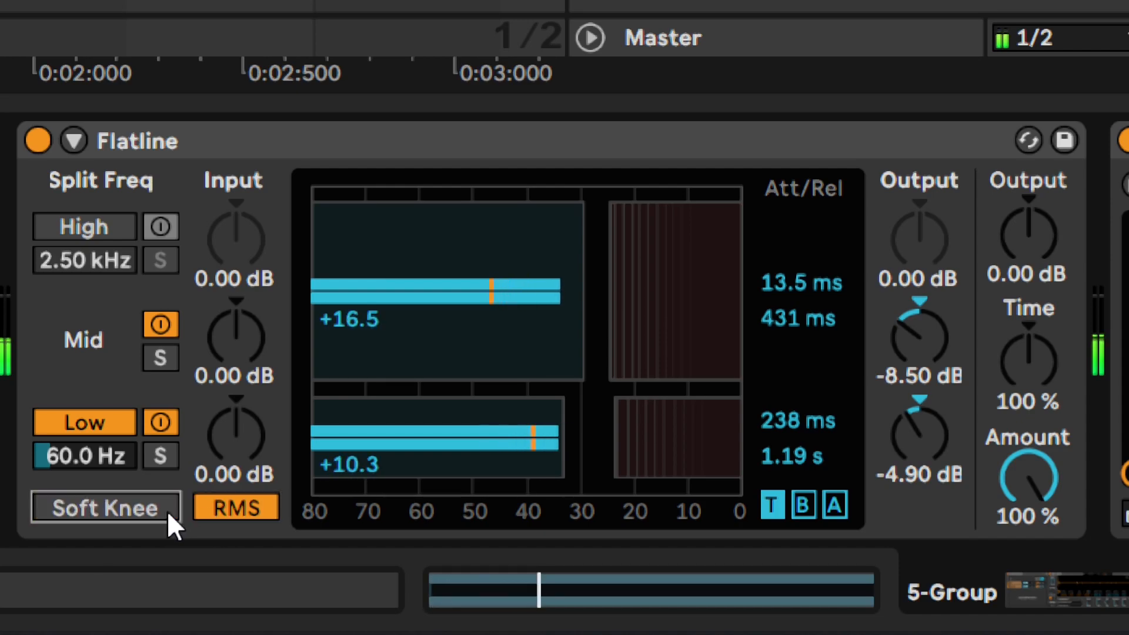
left_click(167, 511)
left_click(200, 506)
left_click(136, 506)
left_click(139, 506)
left_click(207, 509)
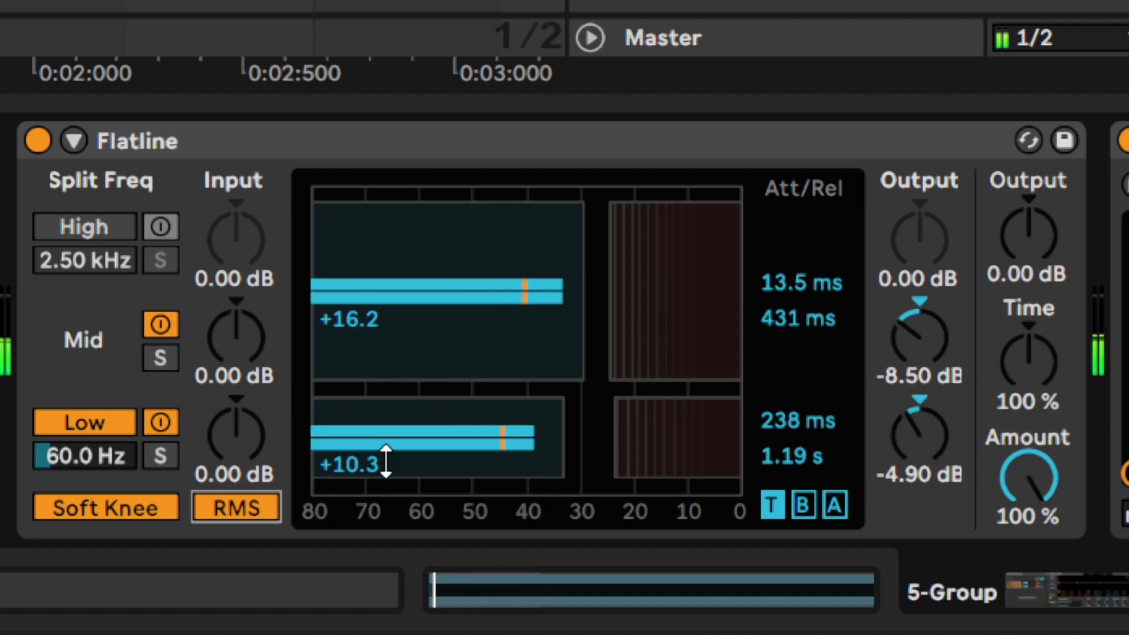
key("ctrl")
key("space")
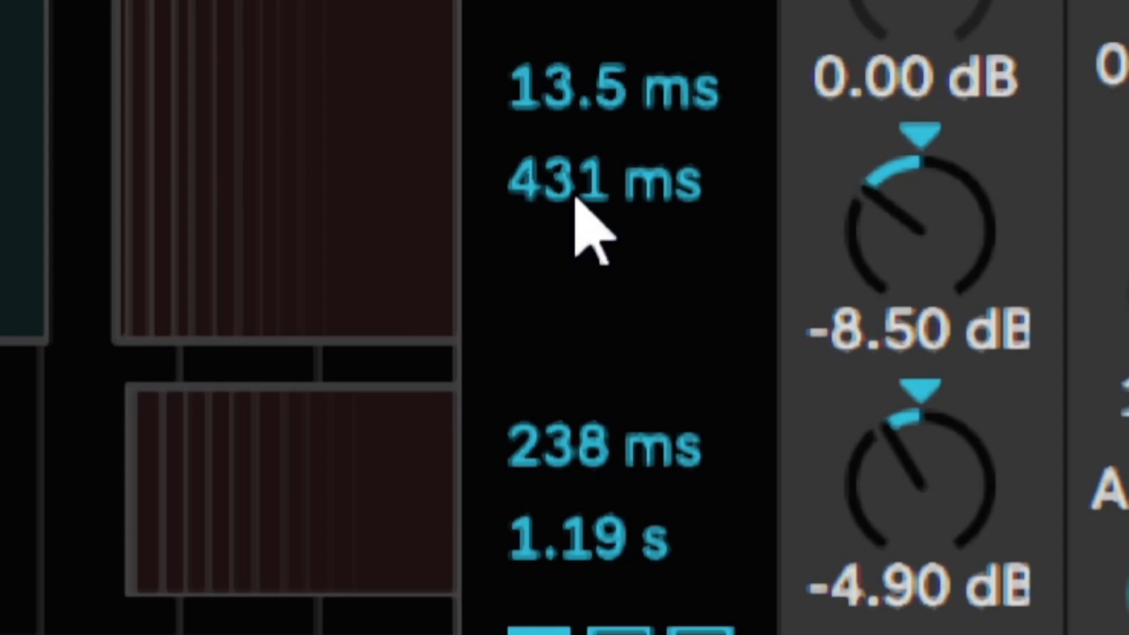
Try a 364 ms attack on Flatline's Mid band, comparing it with the original attack by undoing and redoing the change.
left_click(584, 106)
left_click_drag(554, 100, 554, 44)
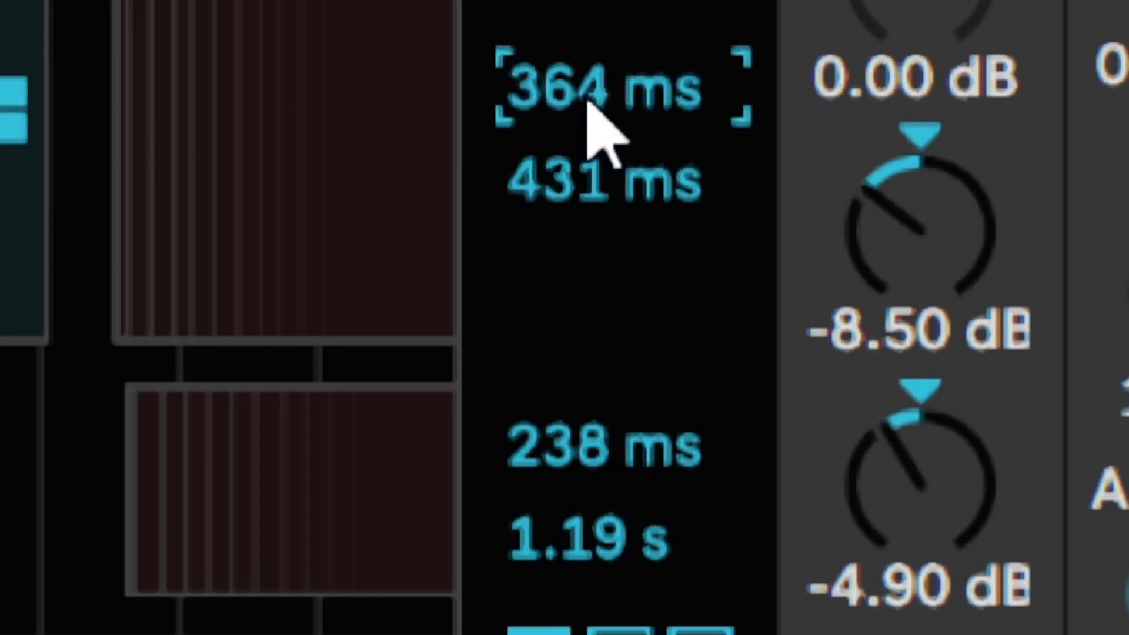
key("ctrl+z")
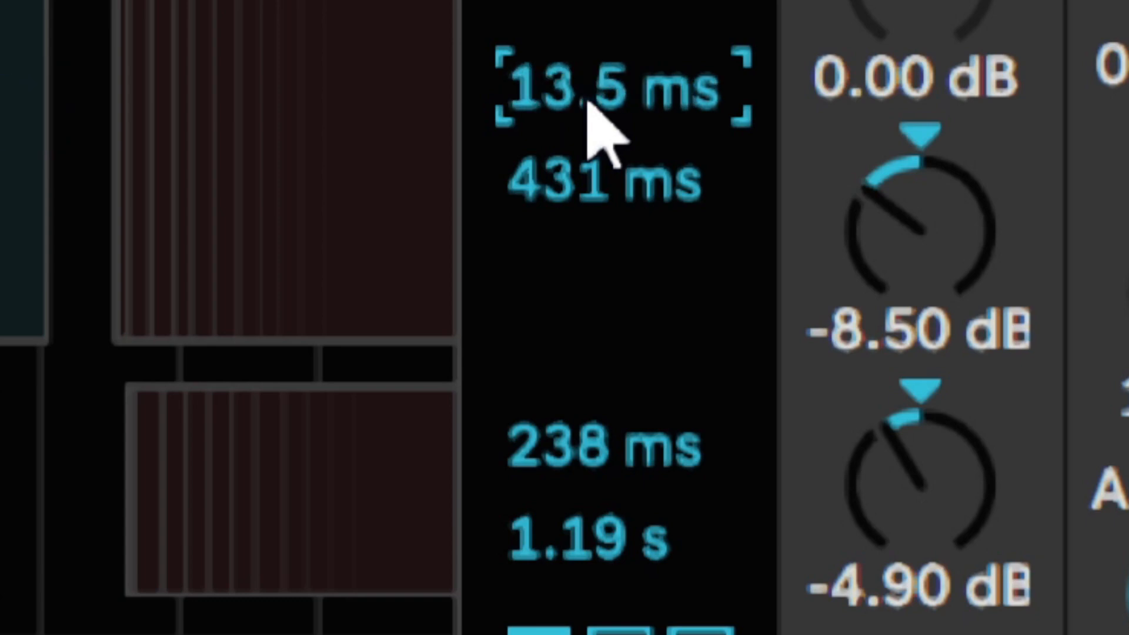
key("ctrl+y")
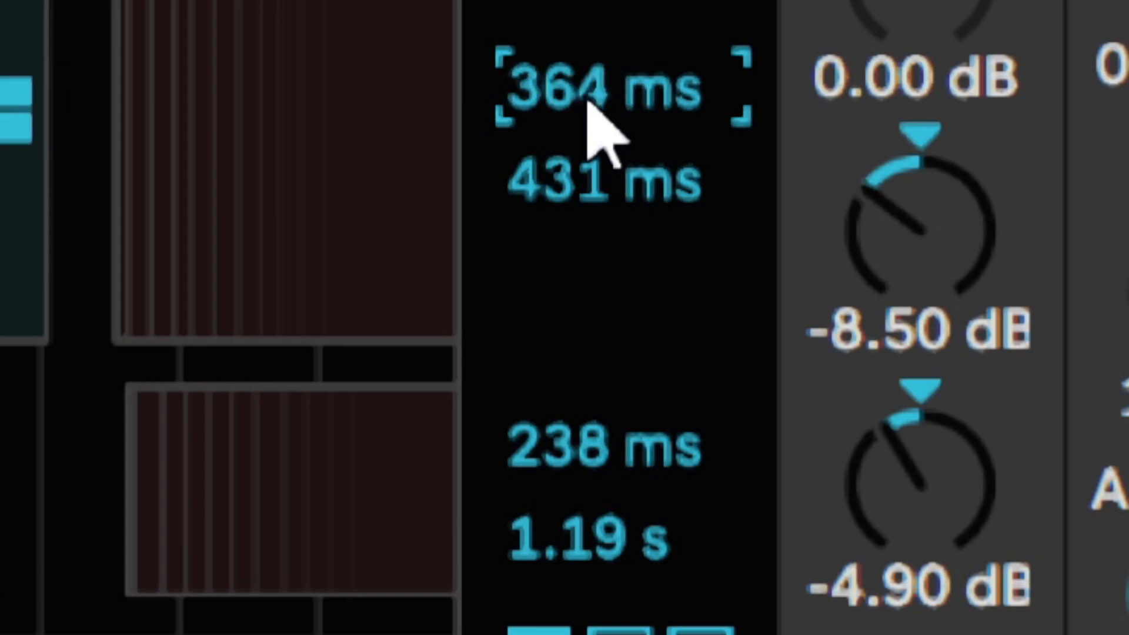
key("ctrl+z")
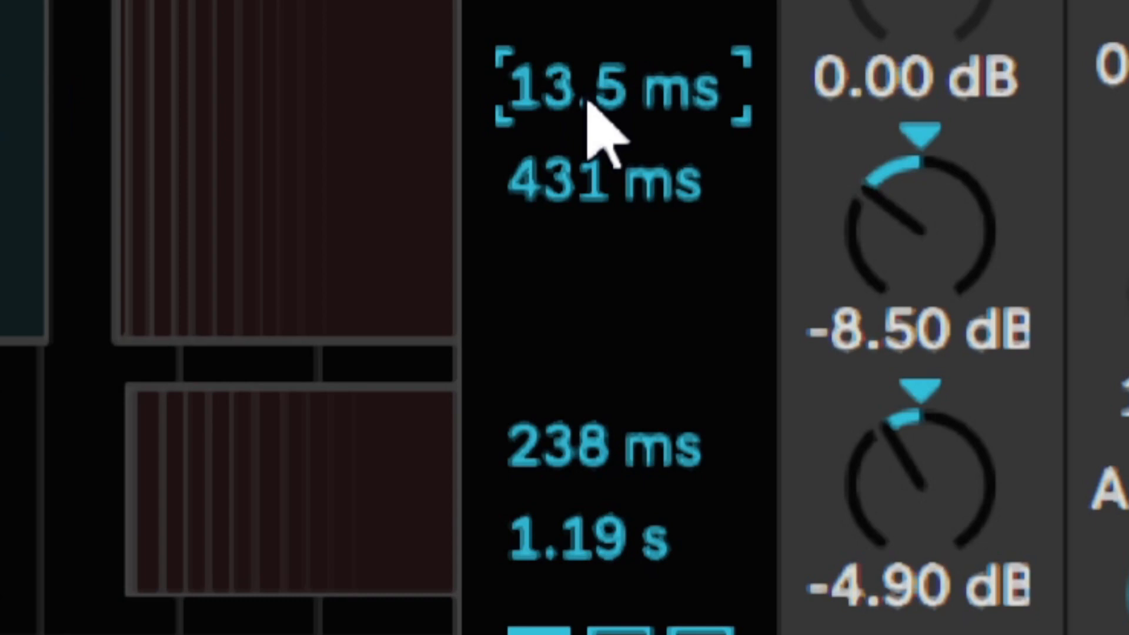
Set the Mid band's attack to 85 ms and its release to 430 ms, auditioning releases of 102 ms and 5 s.
type("85")
key("Return")
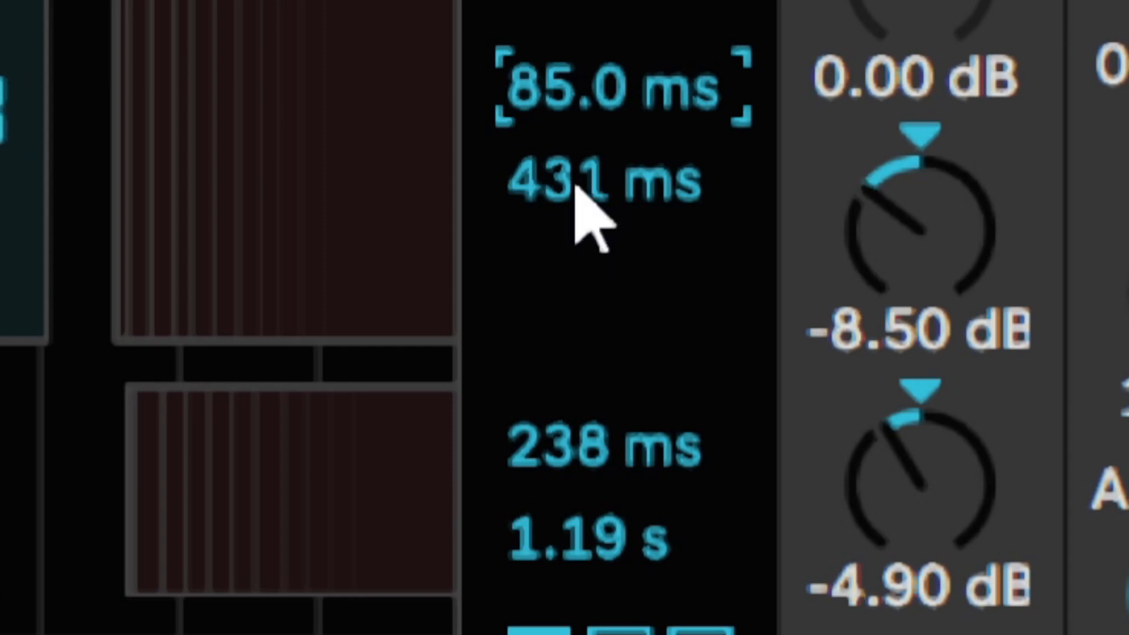
left_click(604, 182)
left_click_drag(604, 183, 605, 117)
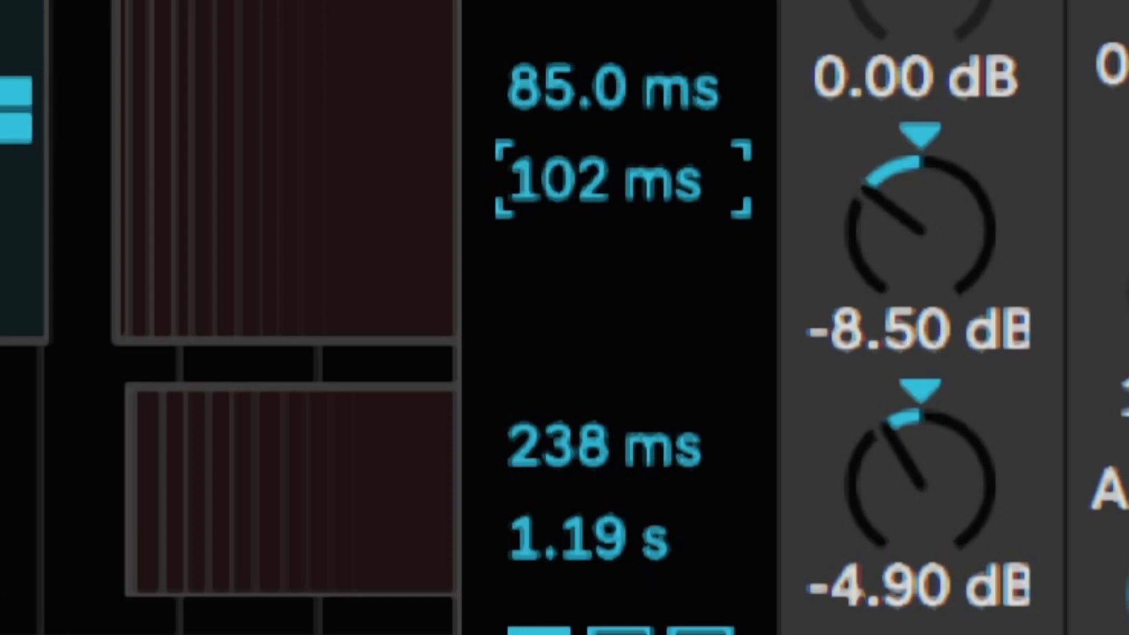
left_click_drag(557, 172, 557, 82)
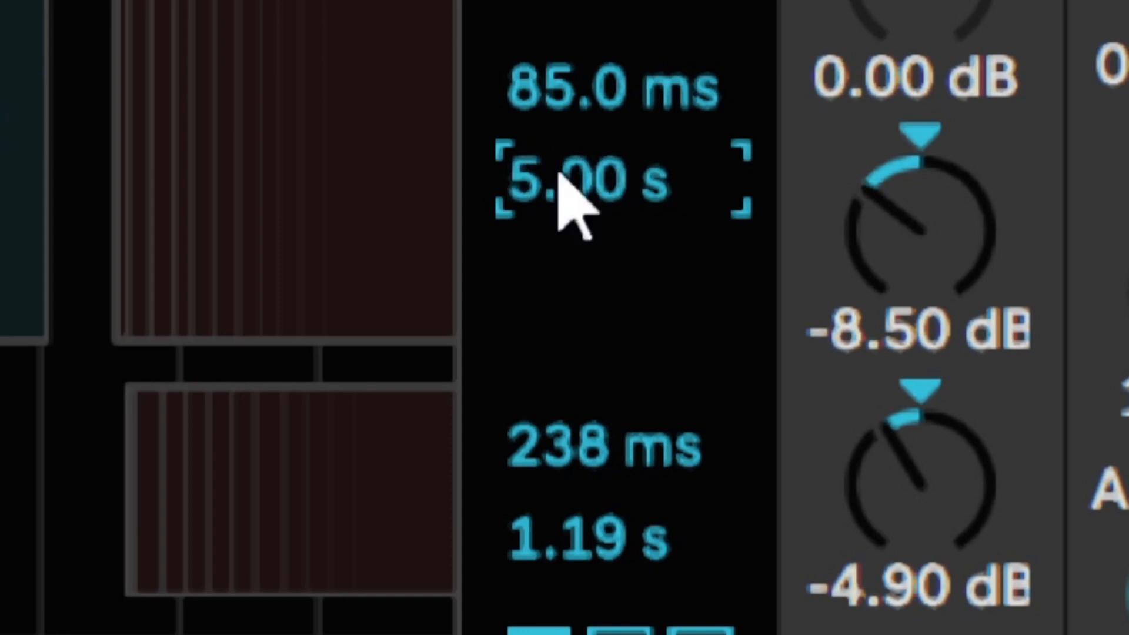
type("430")
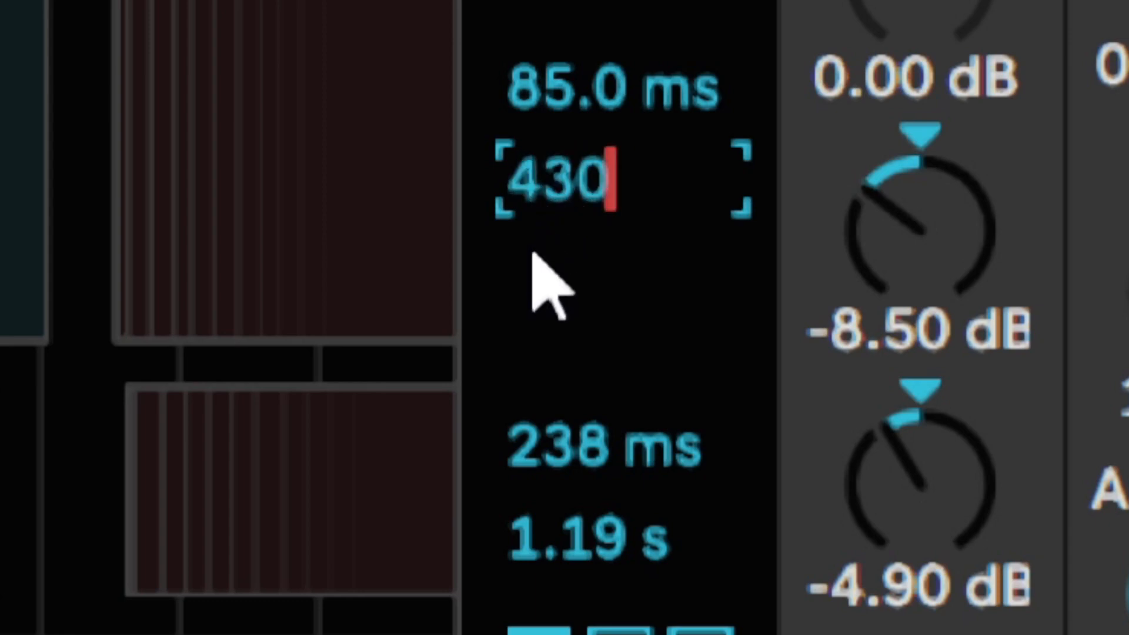
key("Return")
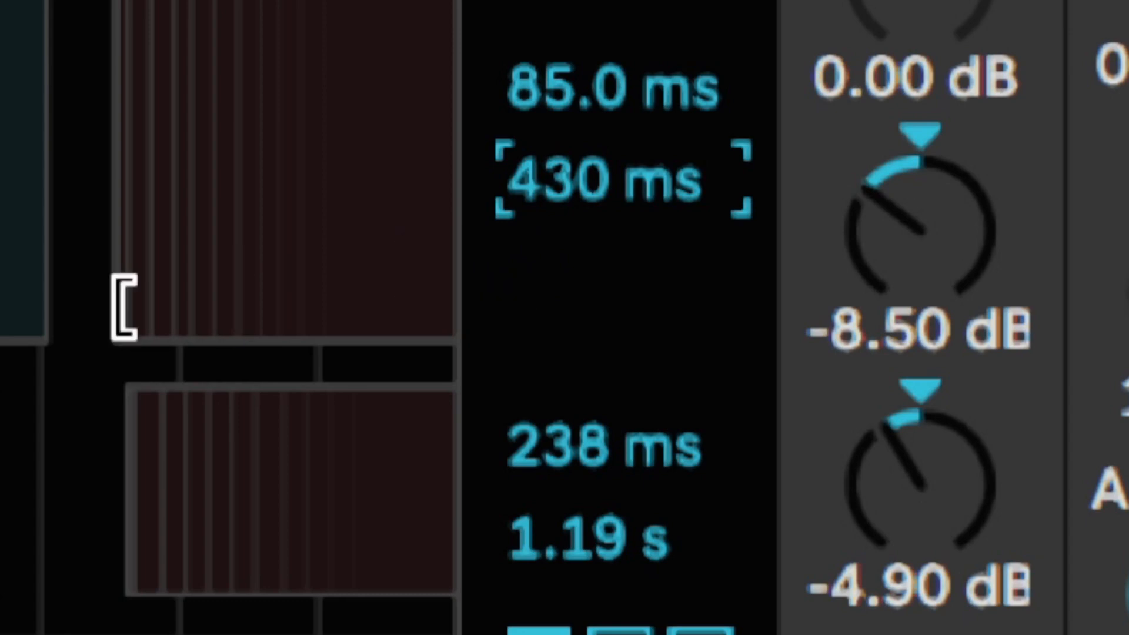
left_click(391, 435)
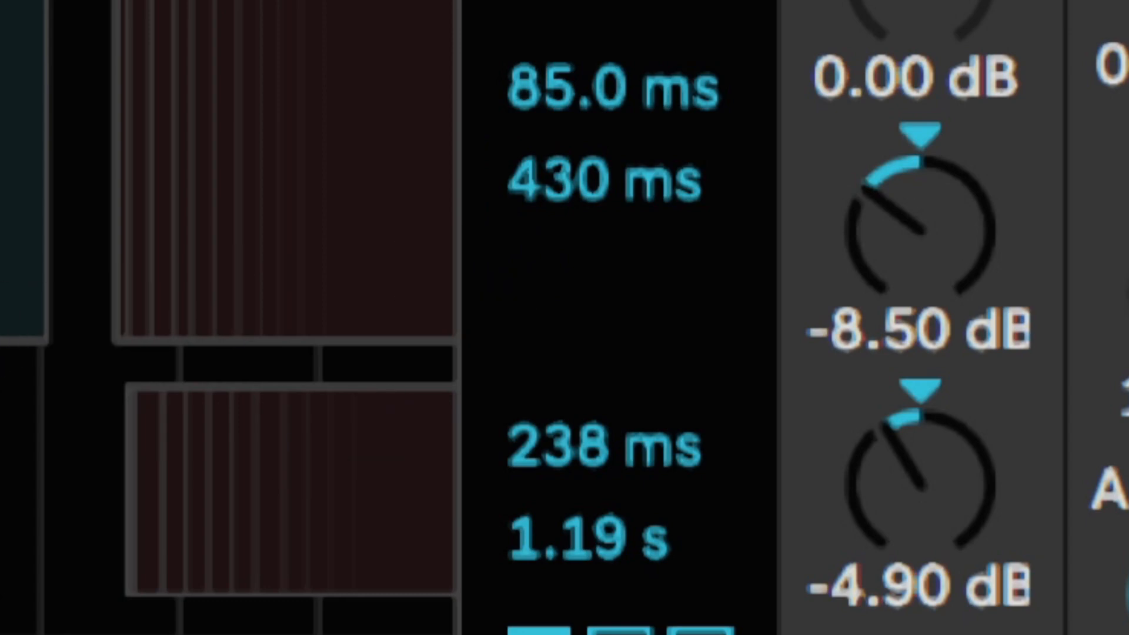
Set the Low band's attack to 380 ms and its release to 900 ms in Flatline.
left_click(548, 437)
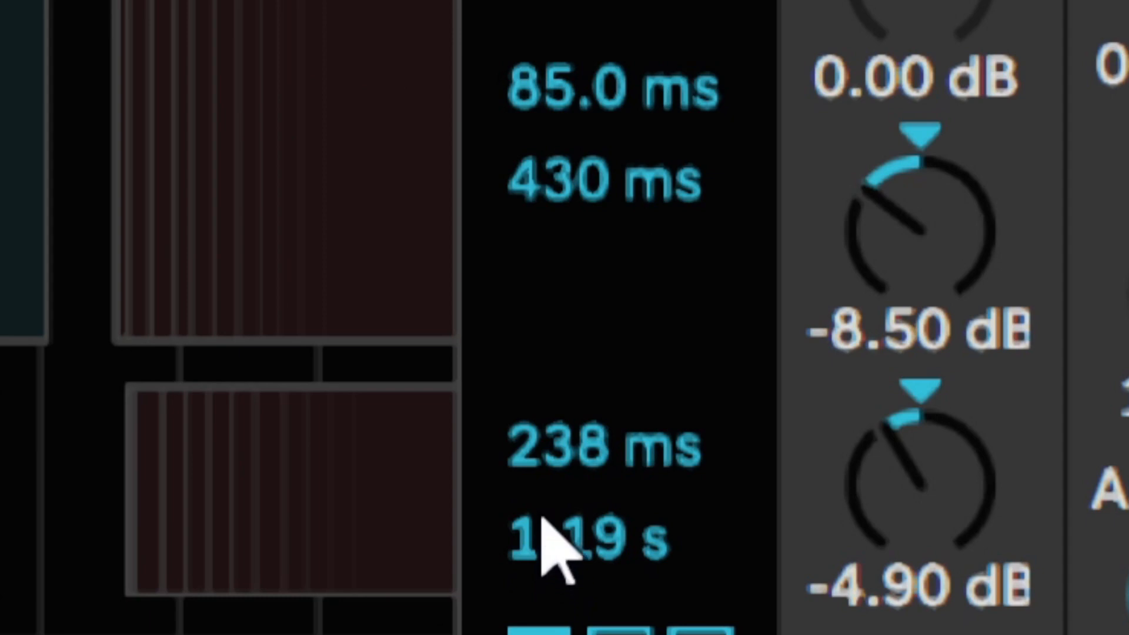
mouse_move(540, 455)
left_mouse_down()
mouse_move(540, 544)
mouse_move(537, 451)
left_mouse_up()
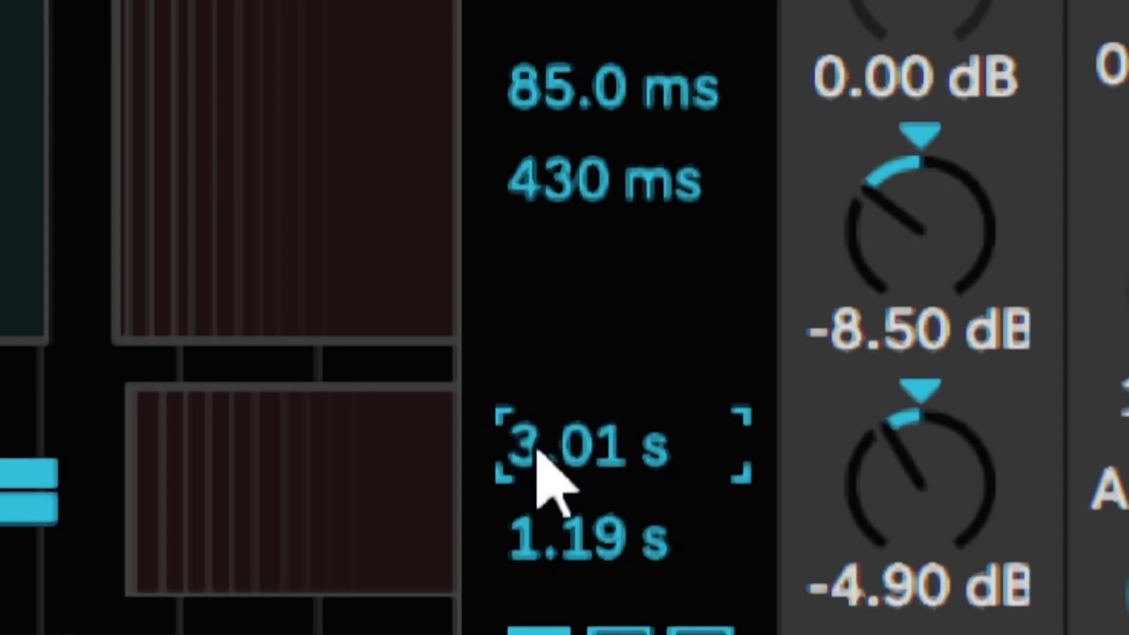
type("380")
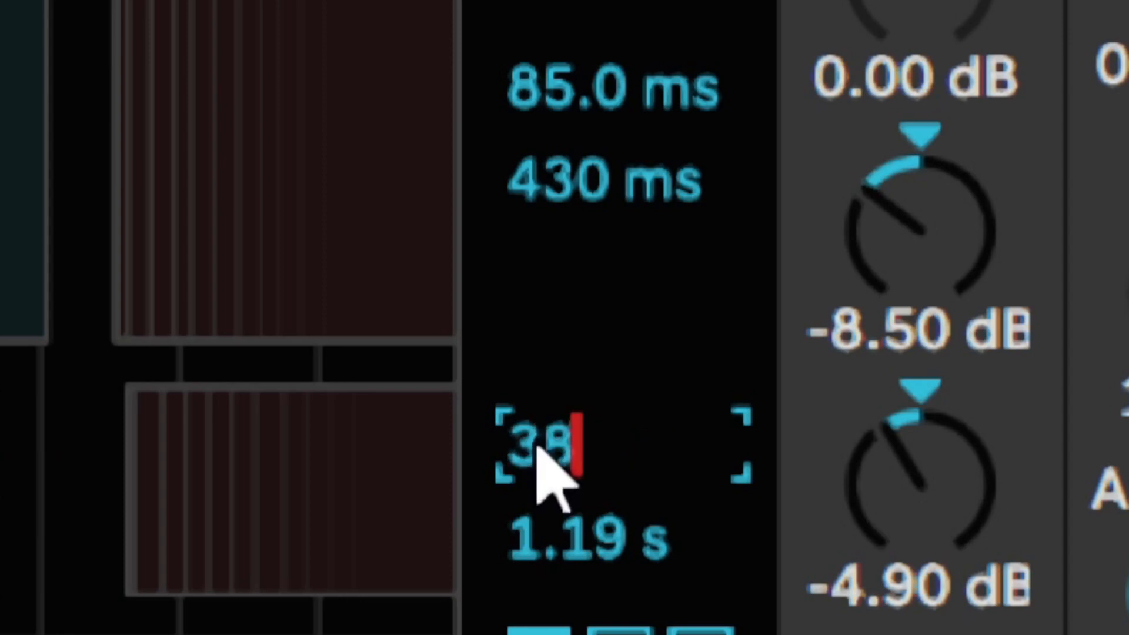
key("Return")
mouse_move(546, 554)
left_mouse_down()
mouse_move(547, 624)
mouse_move(547, 568)
left_mouse_up()
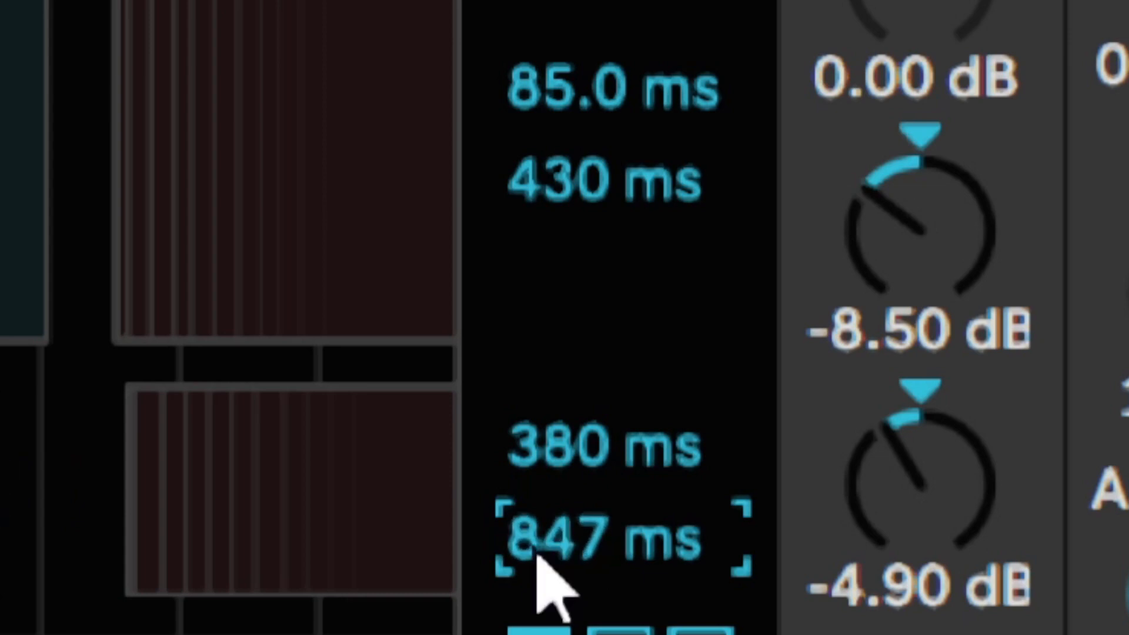
type("900")
key("Return")
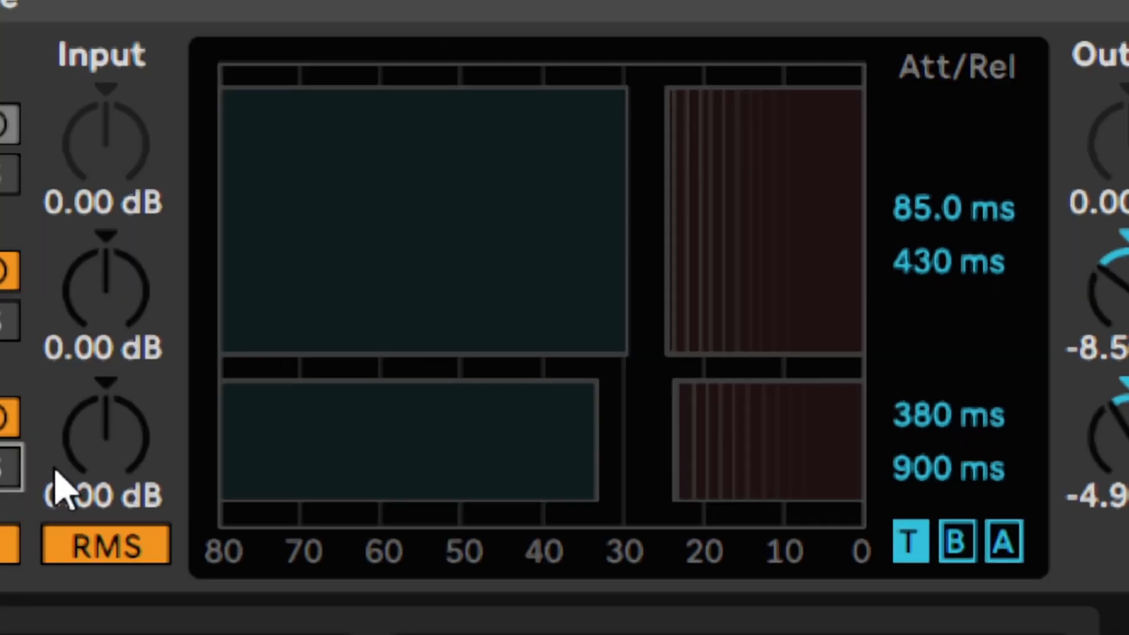
Play the loop and set the Mid band's Below ratio to 1:5.00 and its Below threshold to -32.2 dB.
left_click(964, 541)
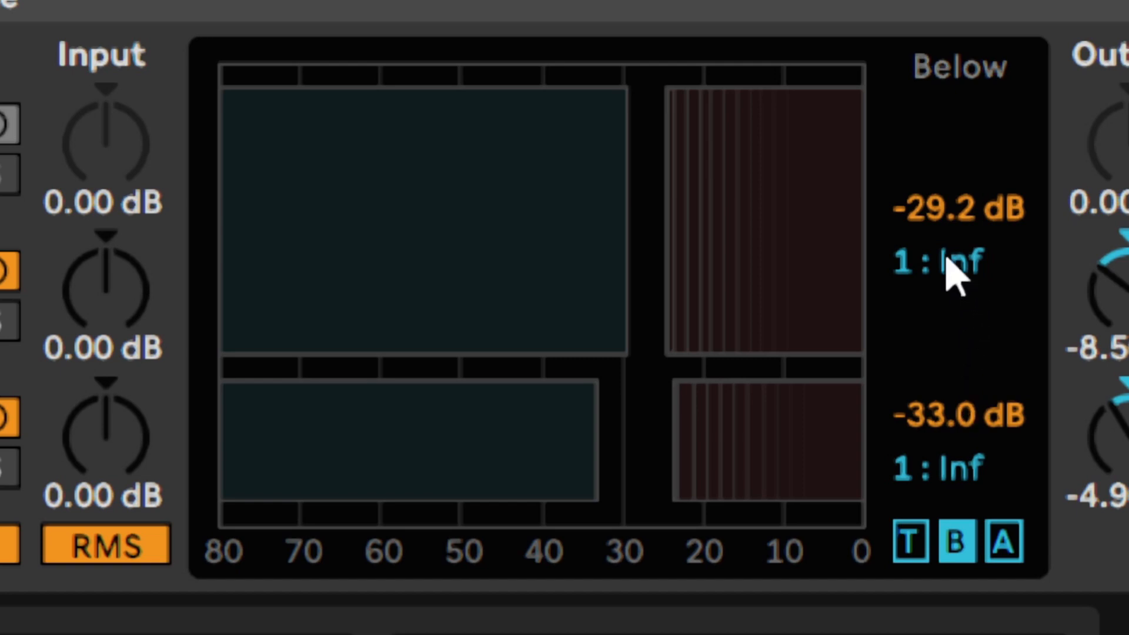
key("space")
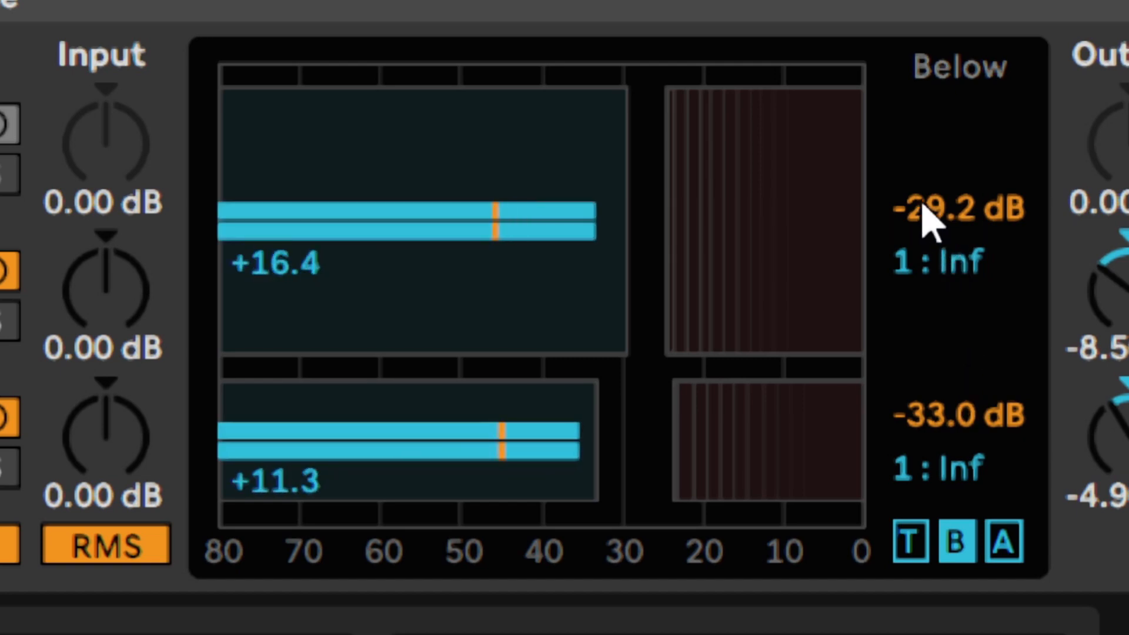
mouse_move(945, 264)
left_mouse_down()
mouse_move(945, 371)
mouse_move(945, 264)
mouse_move(945, 309)
mouse_move(949, 282)
left_mouse_up()
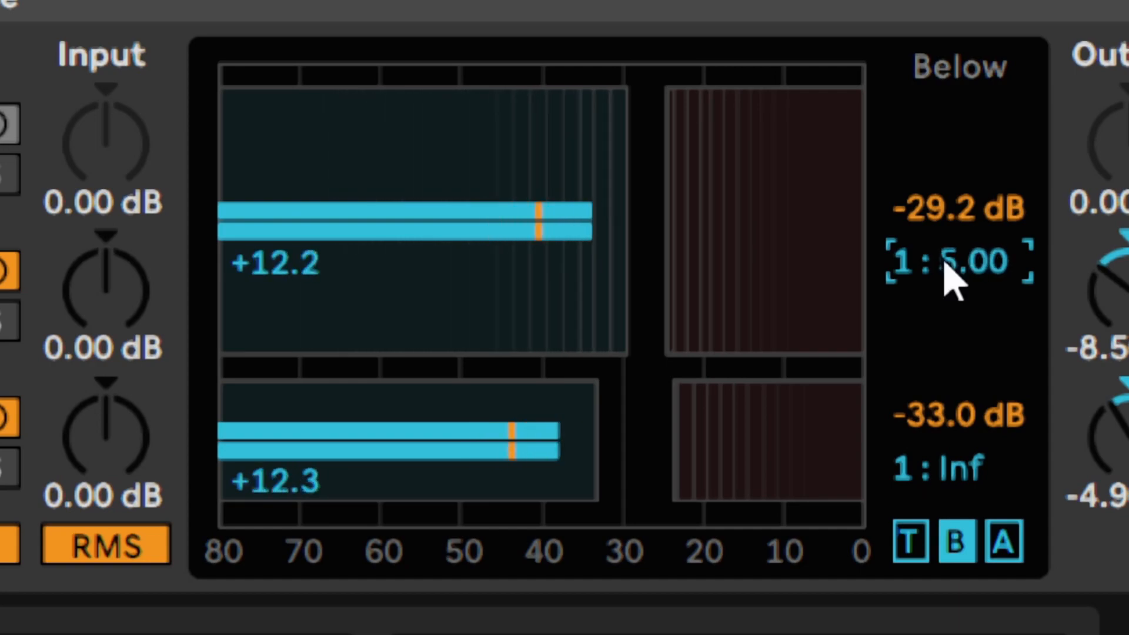
left_click(954, 234)
left_click_drag(954, 234, 954, 283)
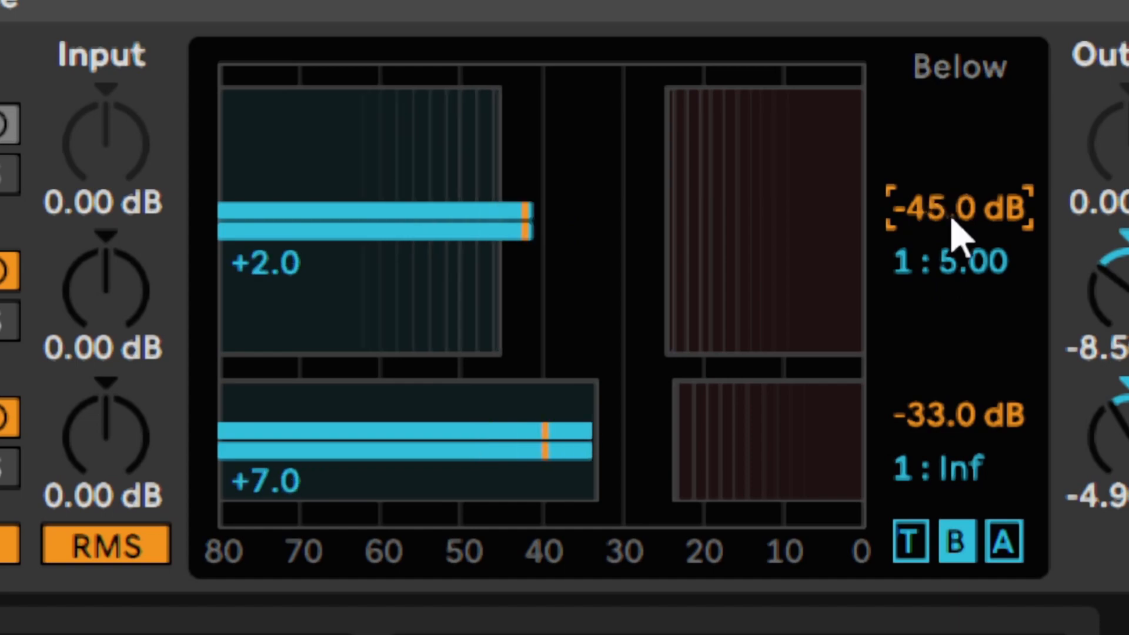
type("-32.2")
key("Return")
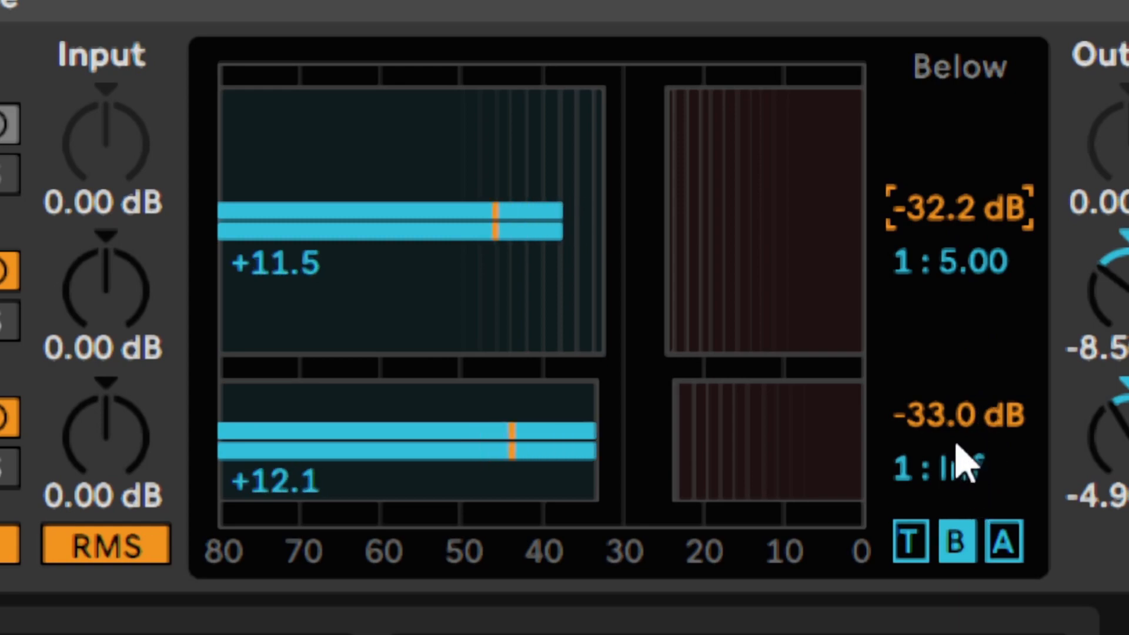
Set the Low band's Below threshold to -27 dB.
left_click(950, 421)
type("-27")
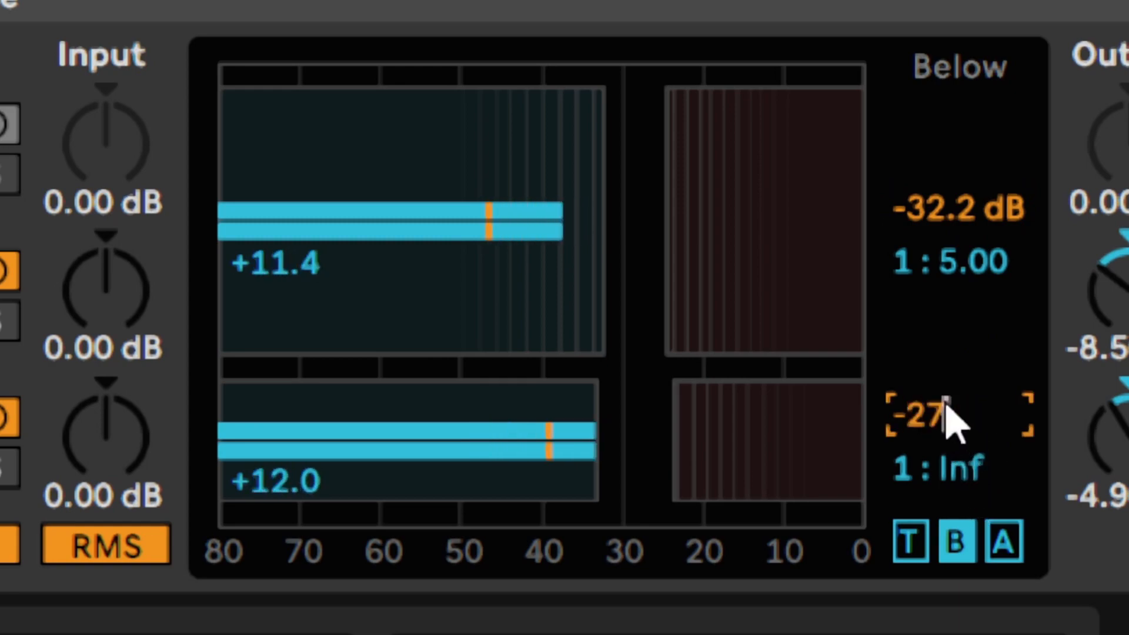
key("Return")
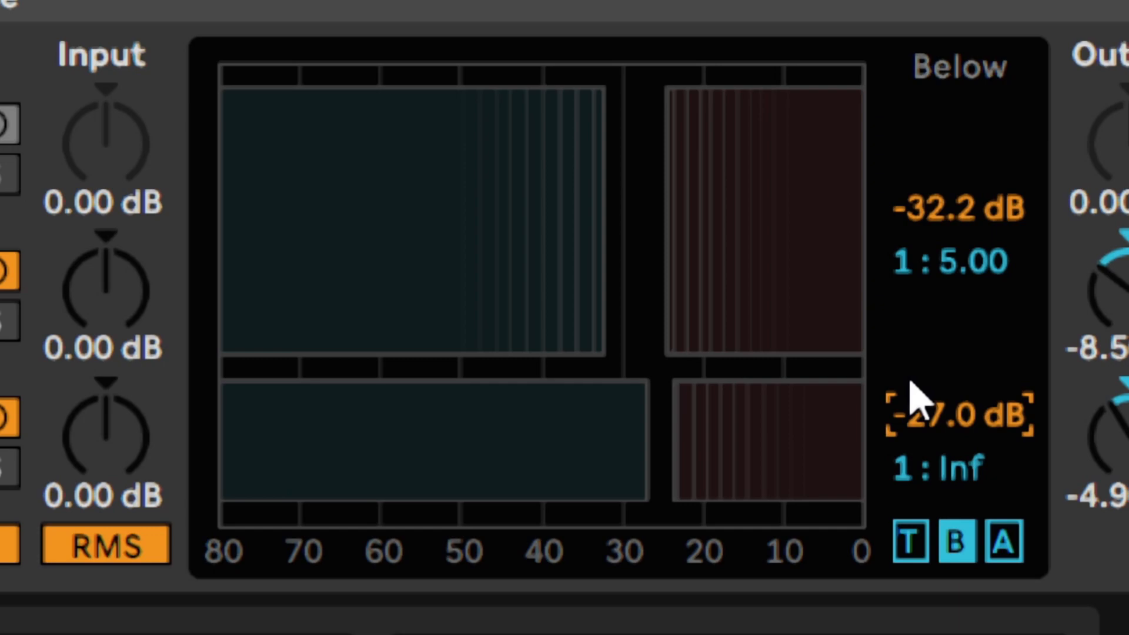
Solo Flatline's Mid band and compare it with its compression on and off.
left_click(6, 324)
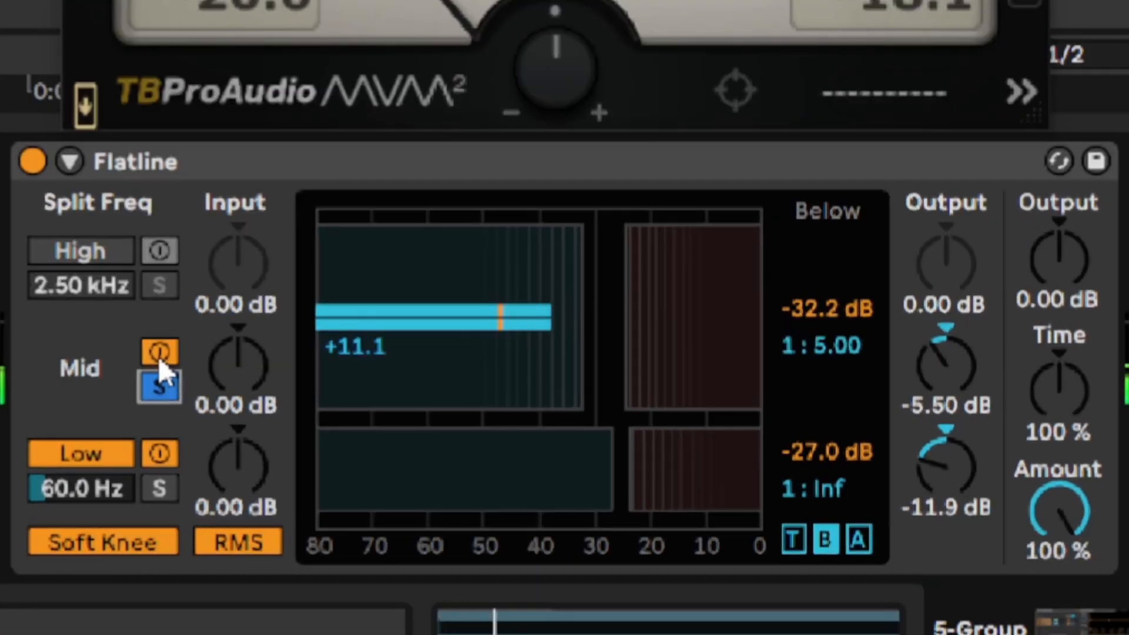
left_click(158, 358)
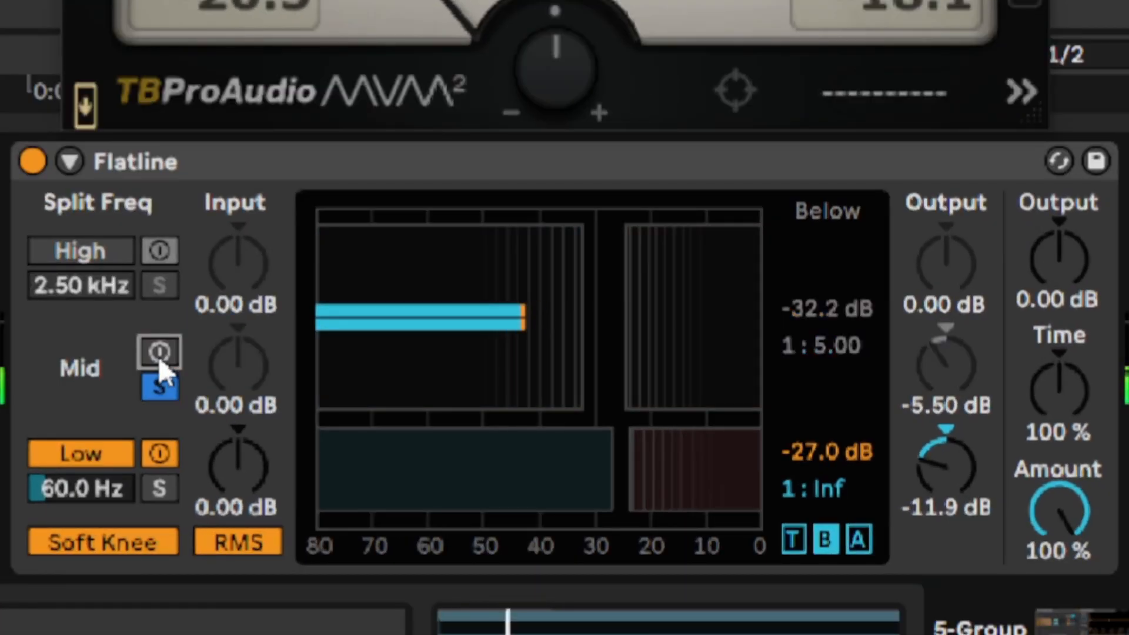
left_click(158, 356)
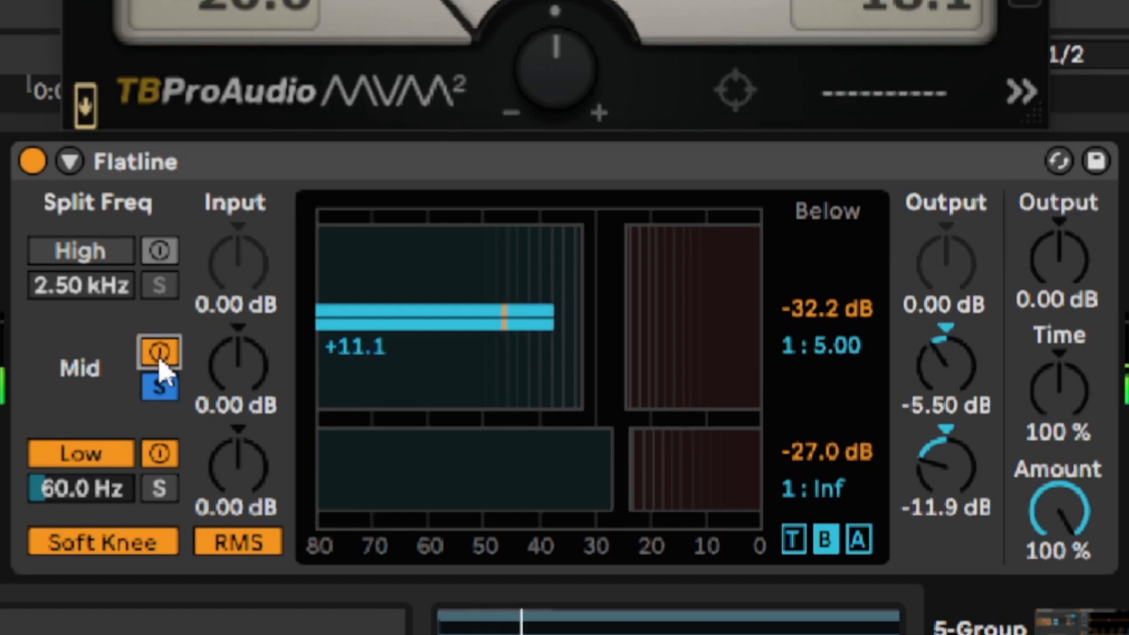
left_click(157, 356)
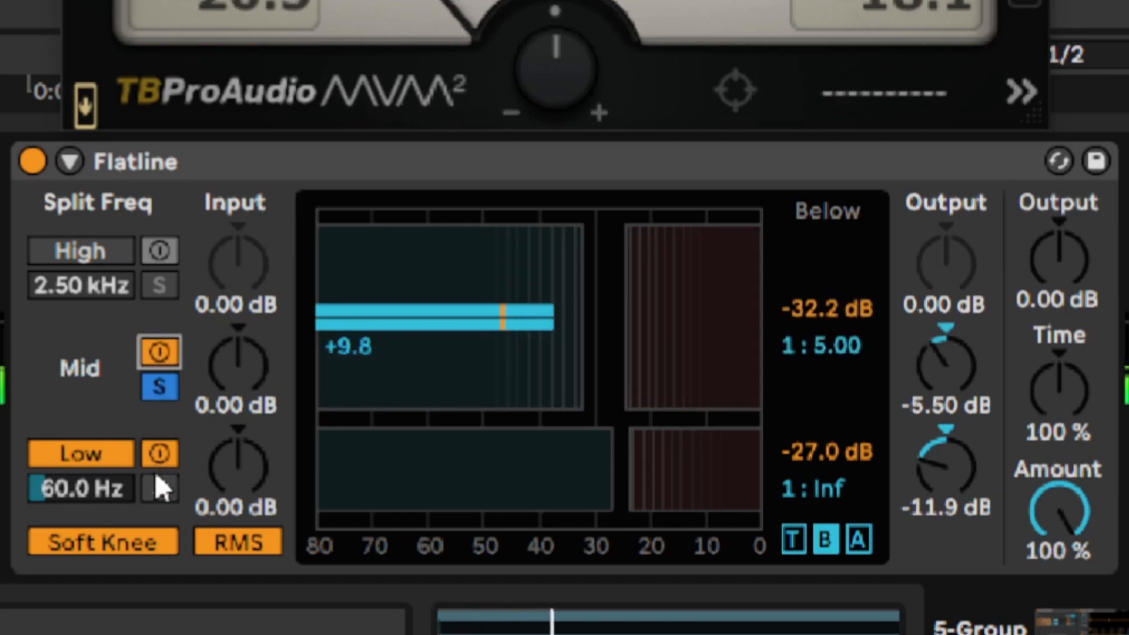
Solo Flatline's Low band and compare it with its compression on and off.
left_click(158, 489)
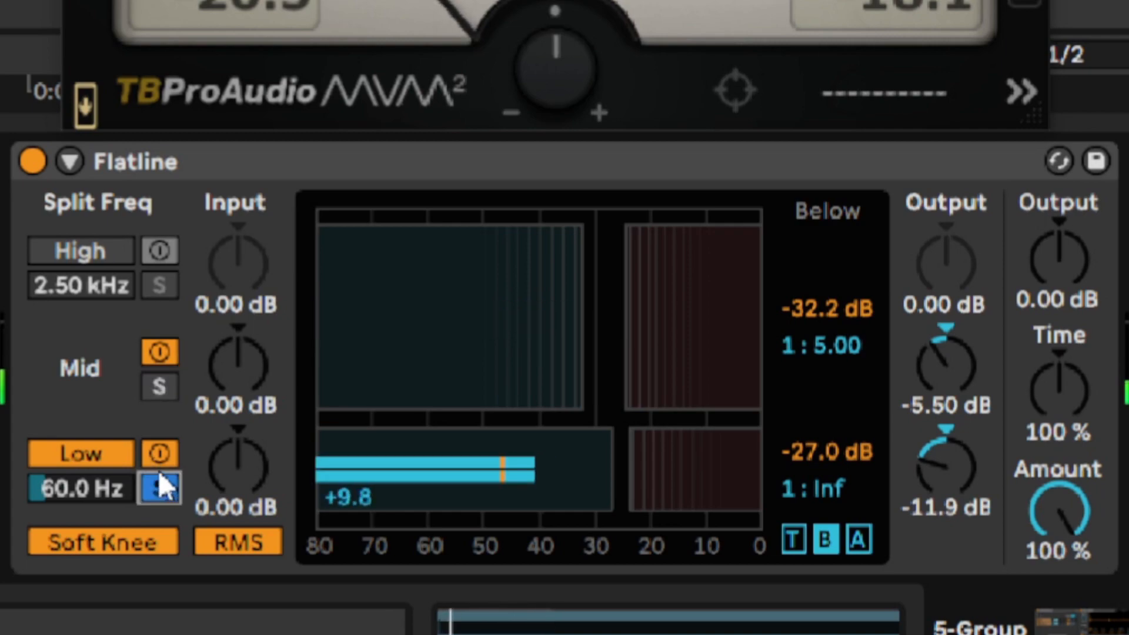
left_click(155, 454)
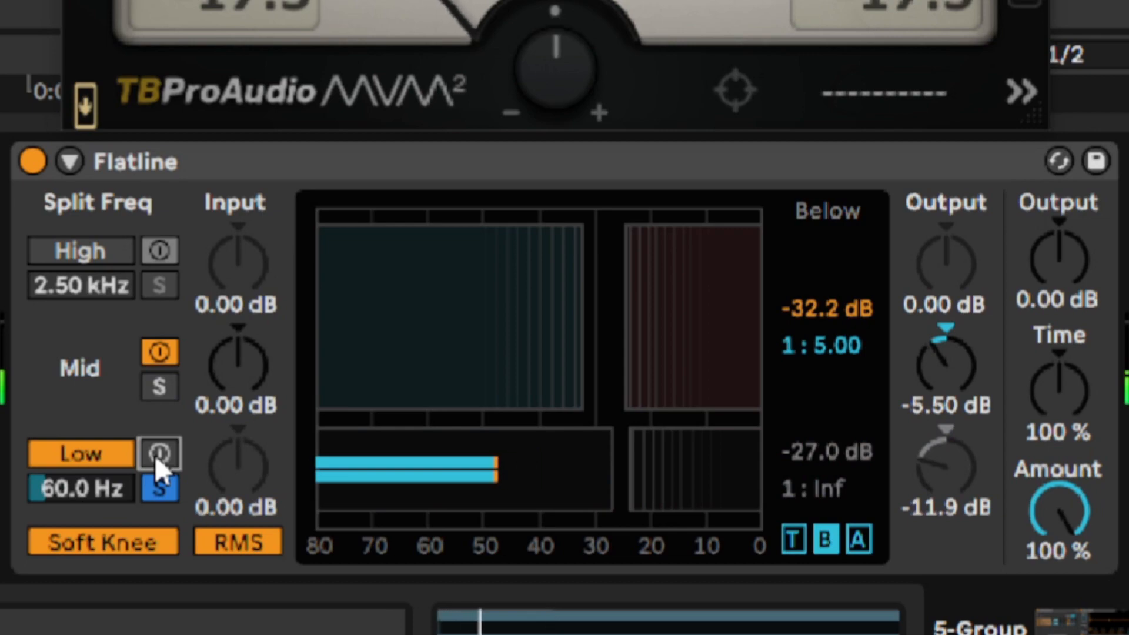
left_click(155, 454)
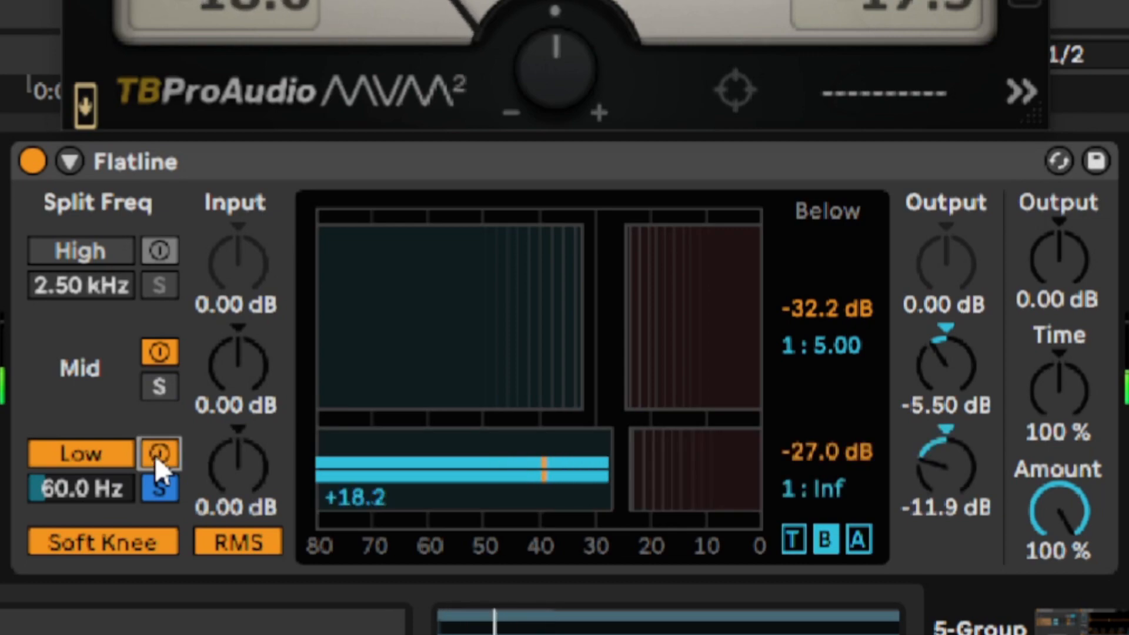
left_click(155, 454)
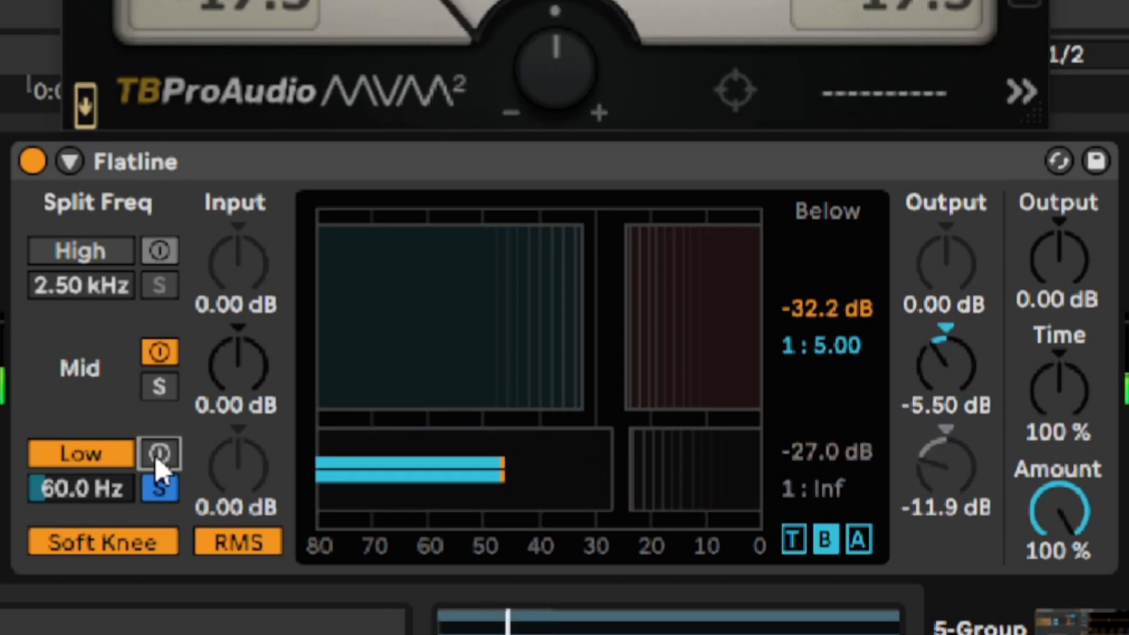
left_click(155, 454)
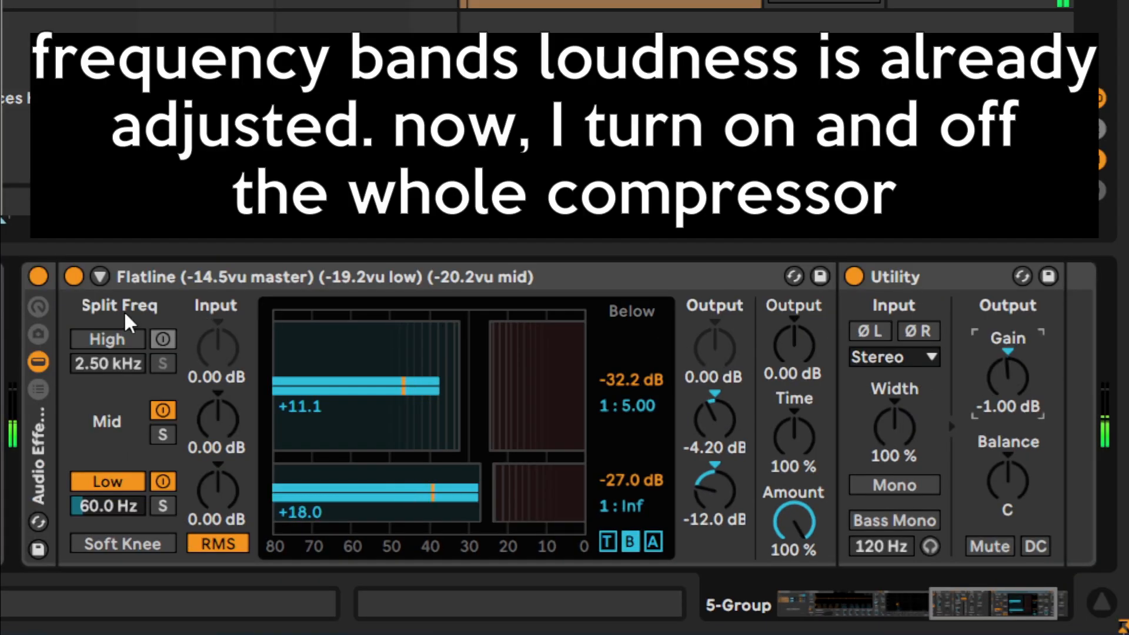
Compare the rumble with the whole Flatline and Utility rack bypassed and active.
left_click(38, 276)
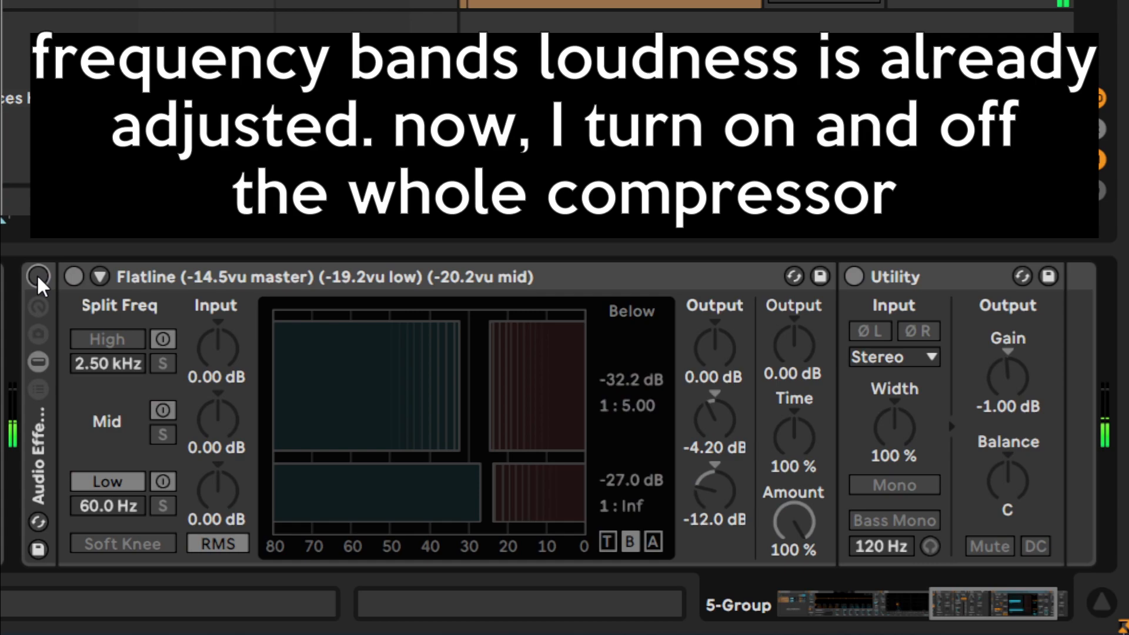
left_click(39, 279)
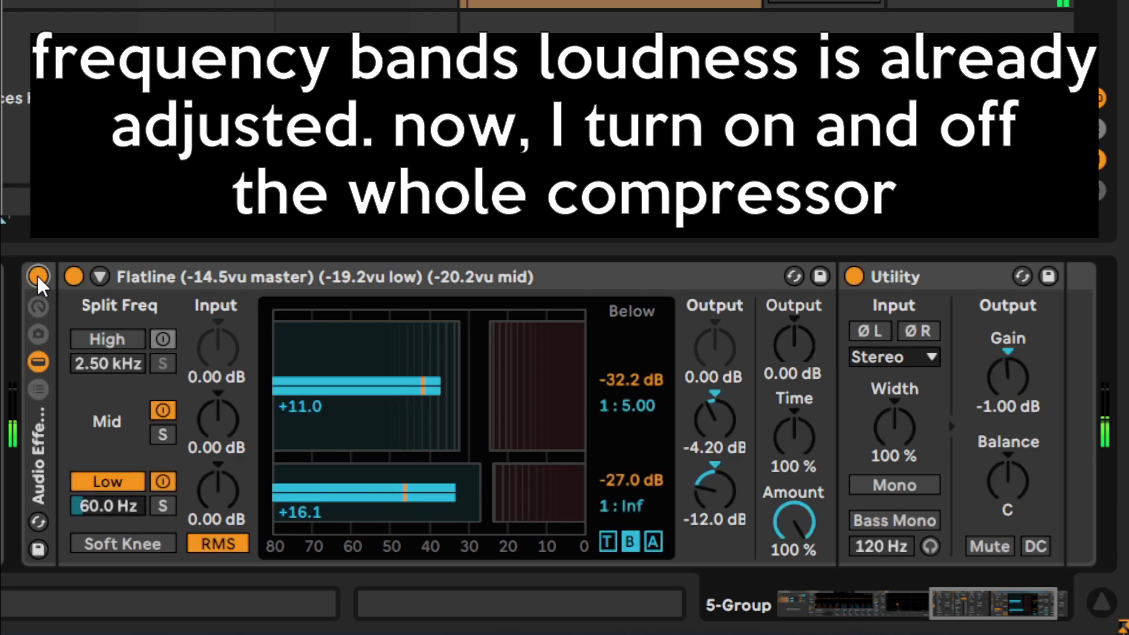
left_click(38, 277)
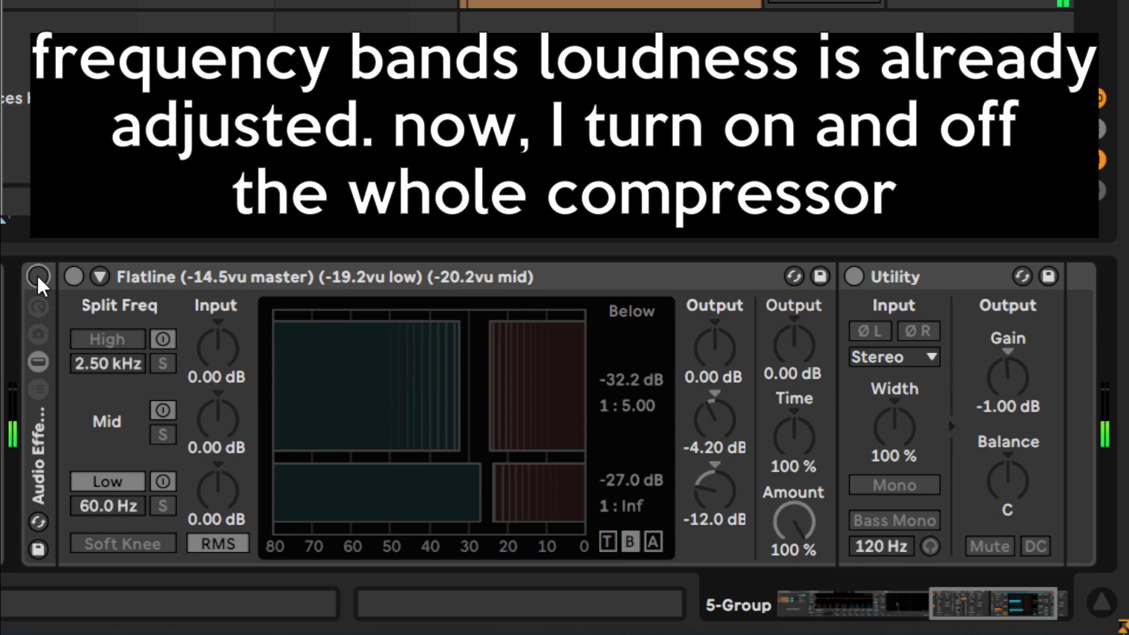
left_click(38, 277)
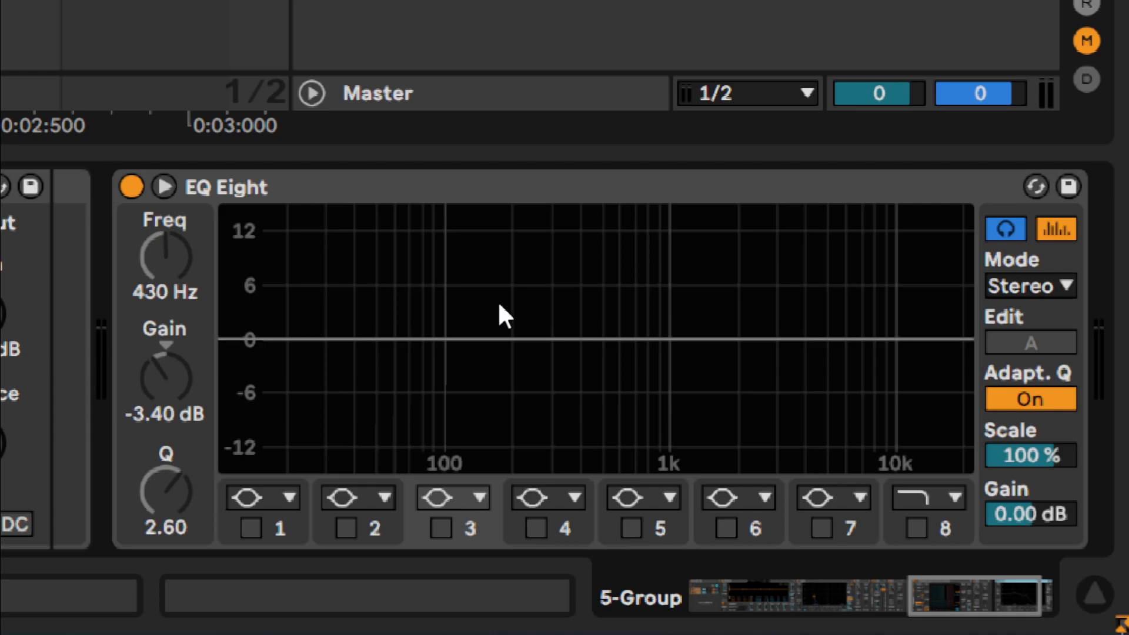
Enable EQ Eight's band 8 high-cut at 1.41 kHz, compare it on and off during playback, and leave it on.
left_click(916, 528)
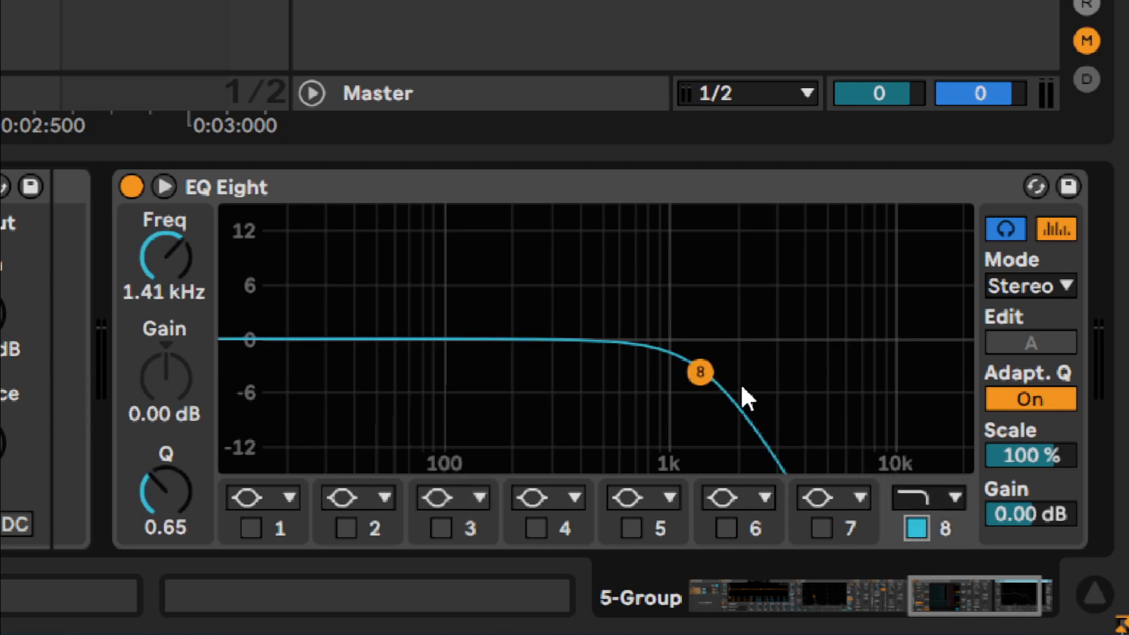
key("space")
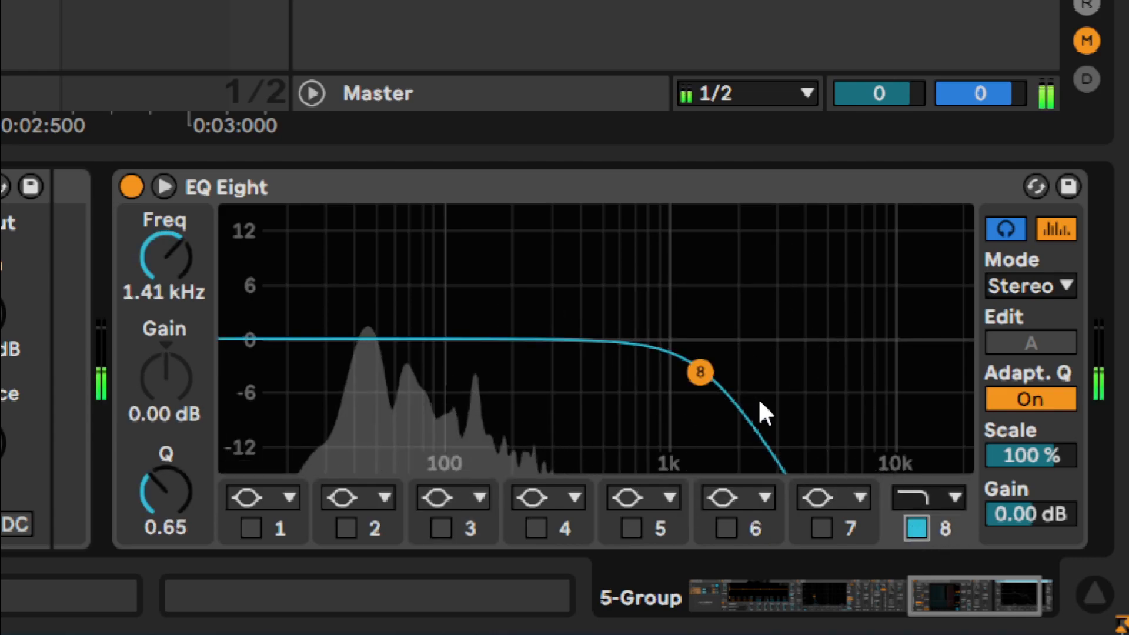
left_click(915, 527)
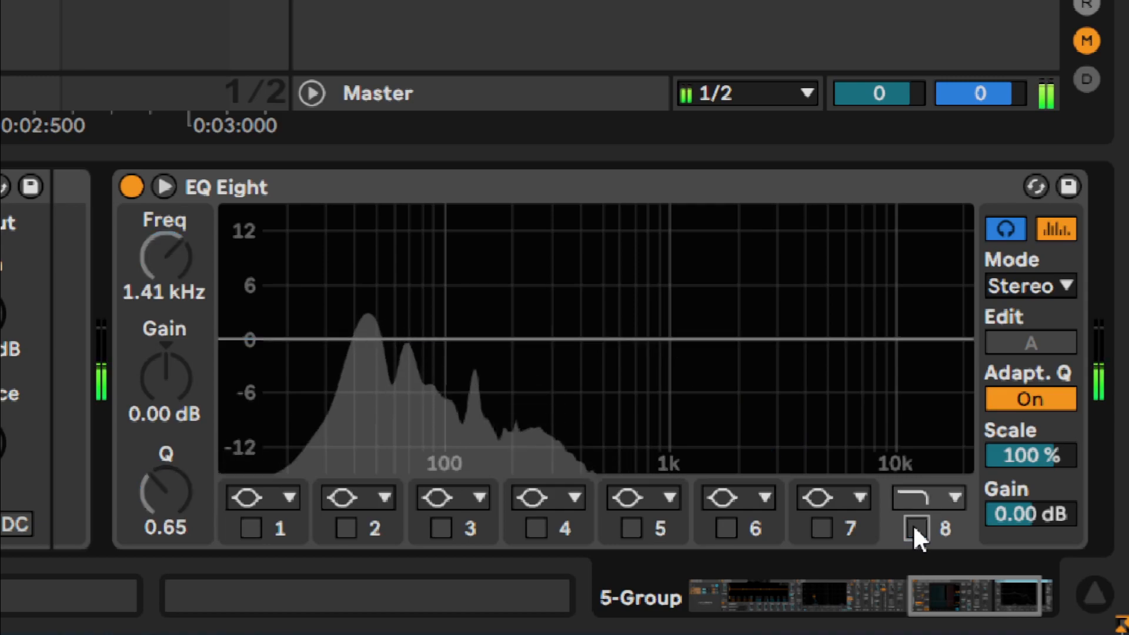
left_click(915, 527)
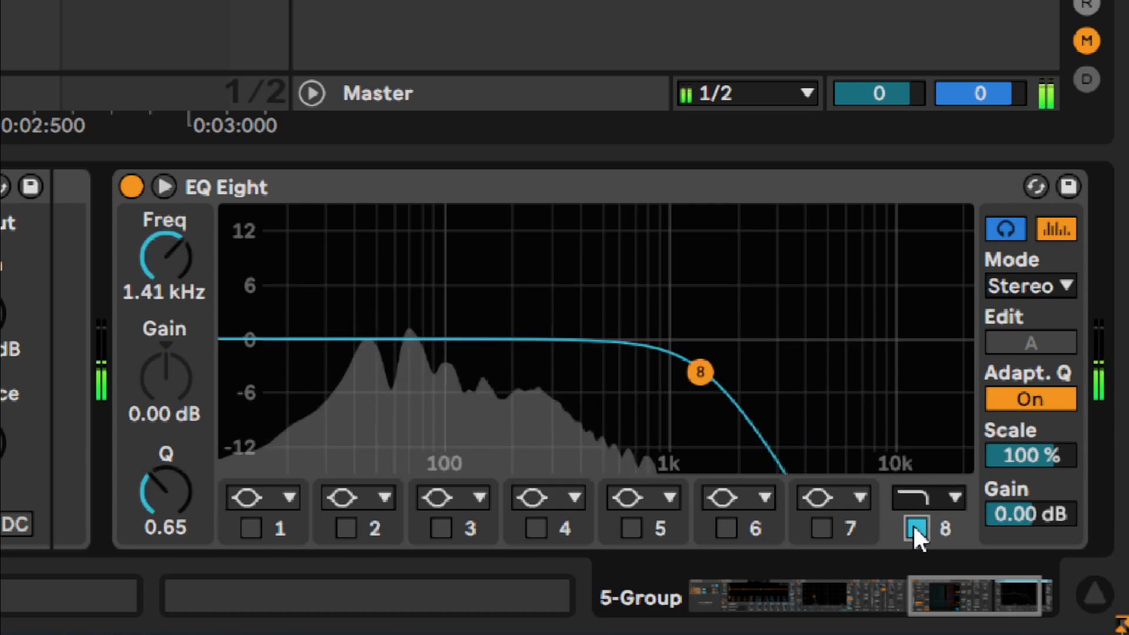
left_click(914, 528)
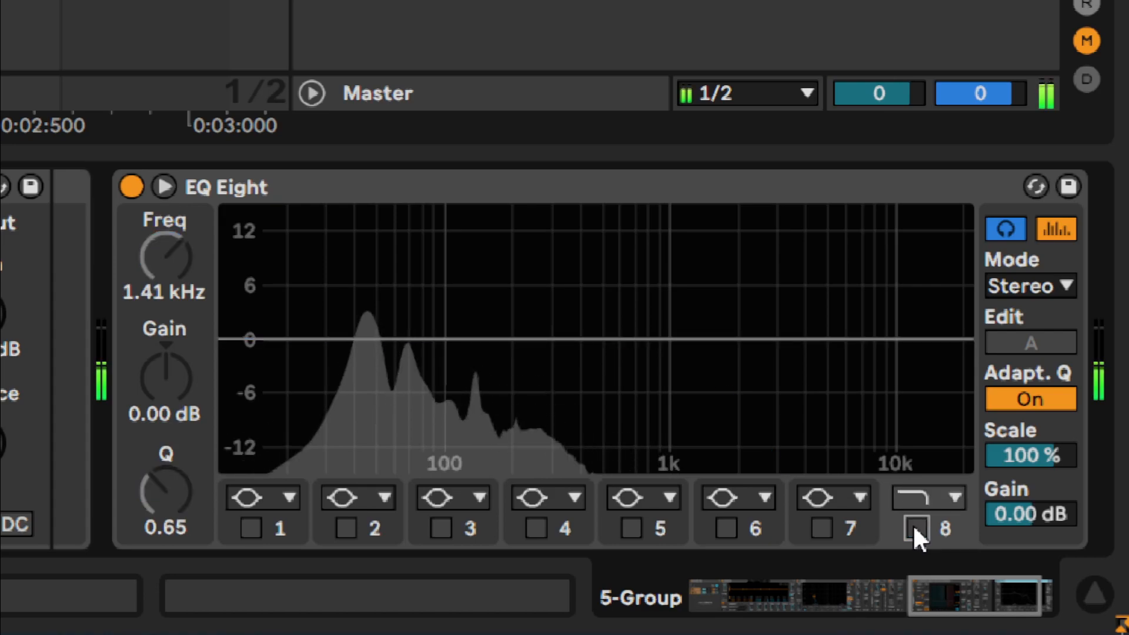
left_click(915, 528)
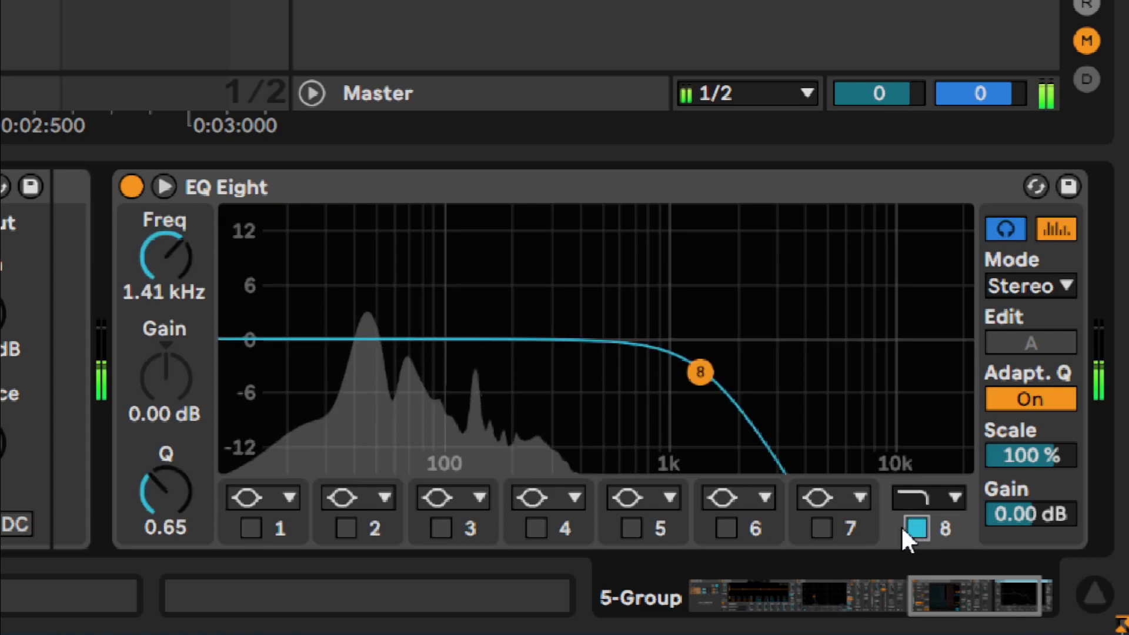
Enable EQ Eight's band 4 bell cut of -5.00 dB at 1.41 kHz, compare it on and off during playback, and leave it on.
left_click(533, 525)
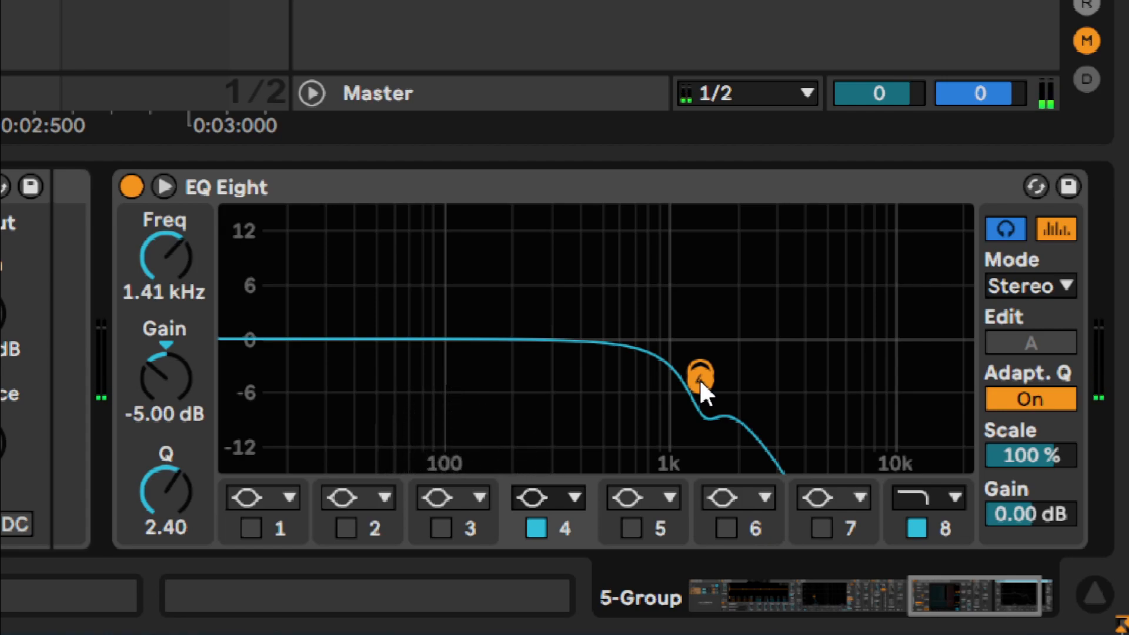
left_click(534, 529)
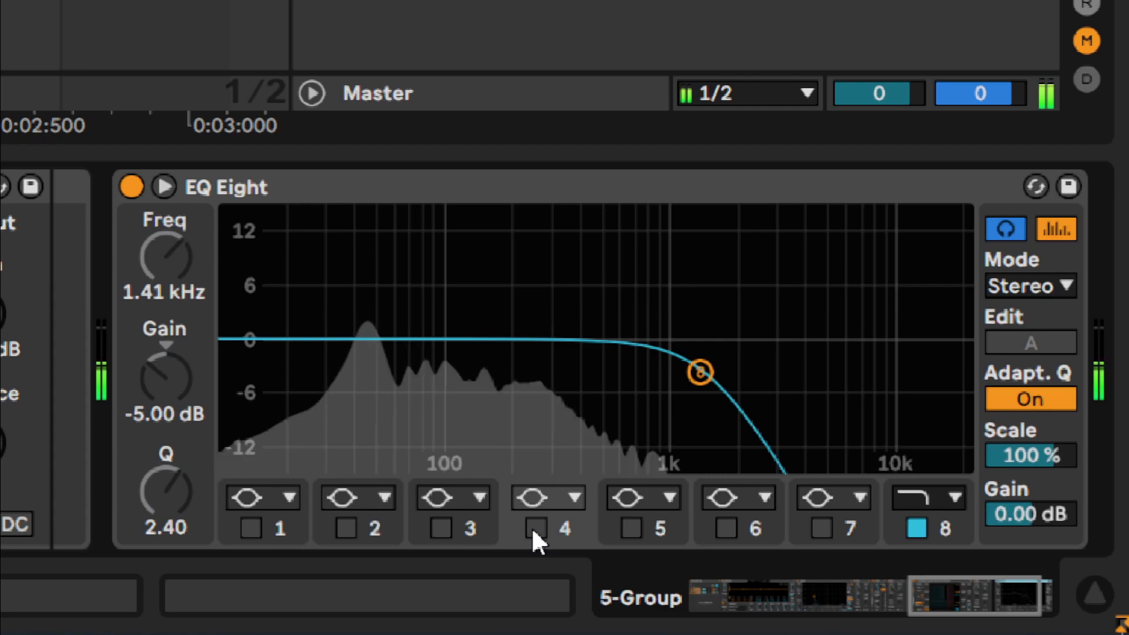
left_click(533, 529)
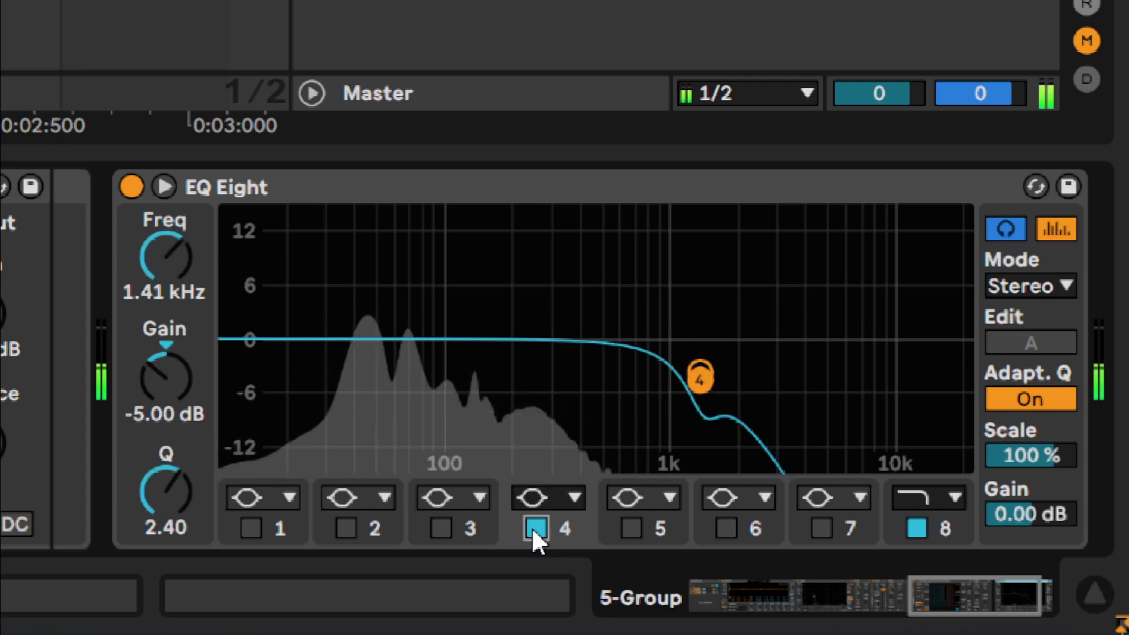
left_click(534, 529)
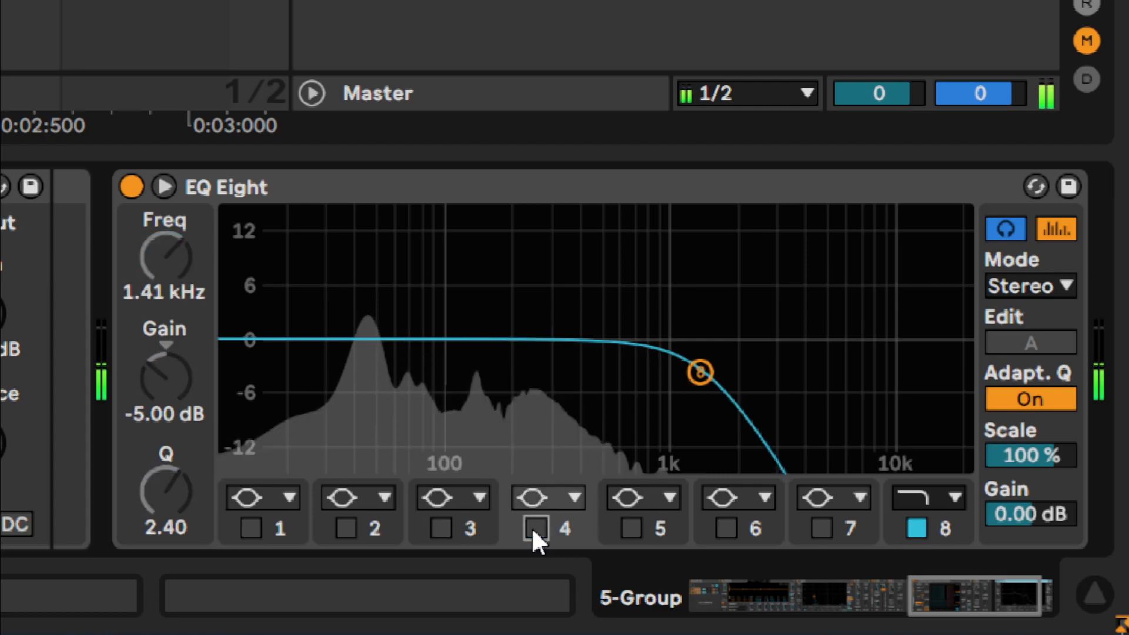
left_click(534, 529)
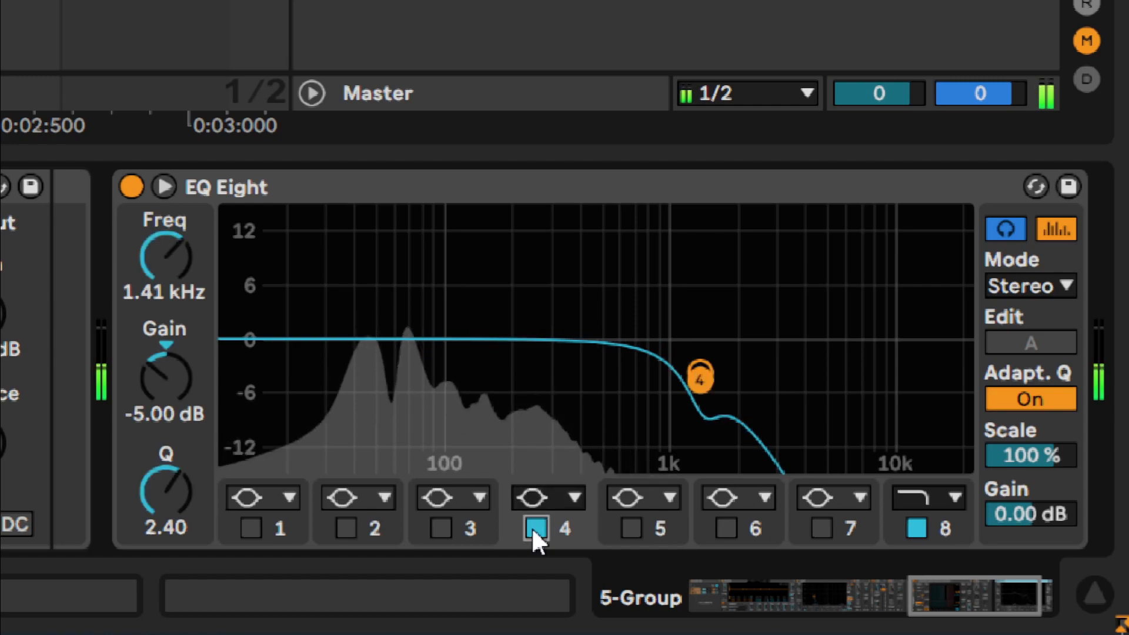
Enable EQ Eight's band 3 bell cut of -3.40 dB at 430 Hz, compare it on and off during playback, and leave it on.
left_click(438, 528)
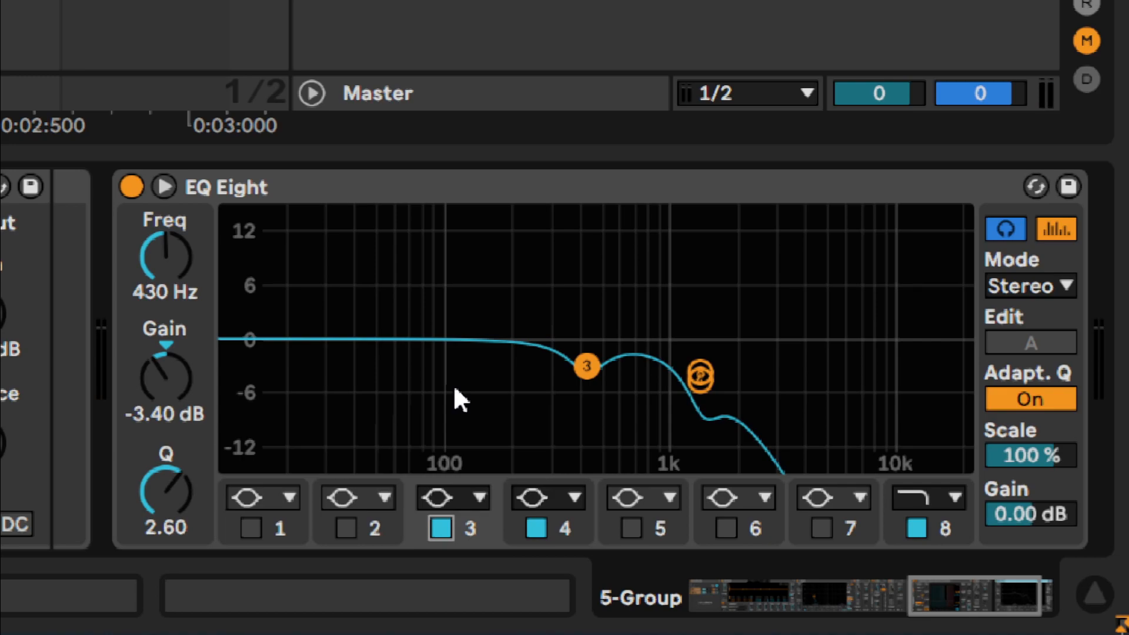
left_click(158, 263)
key("space")
left_click(439, 529)
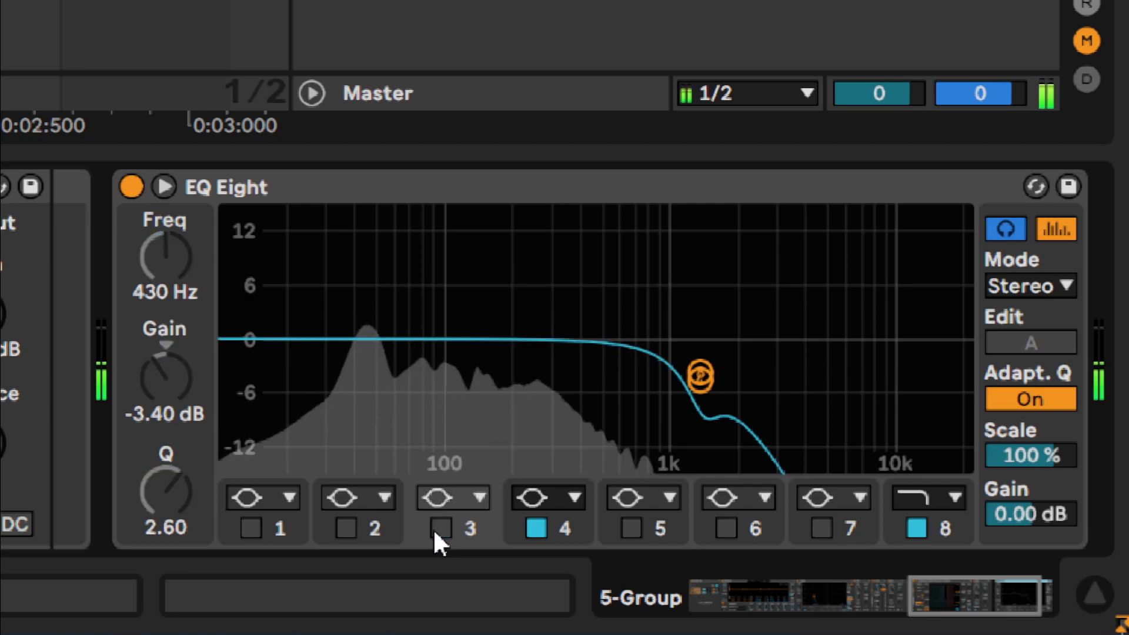
left_click(438, 528)
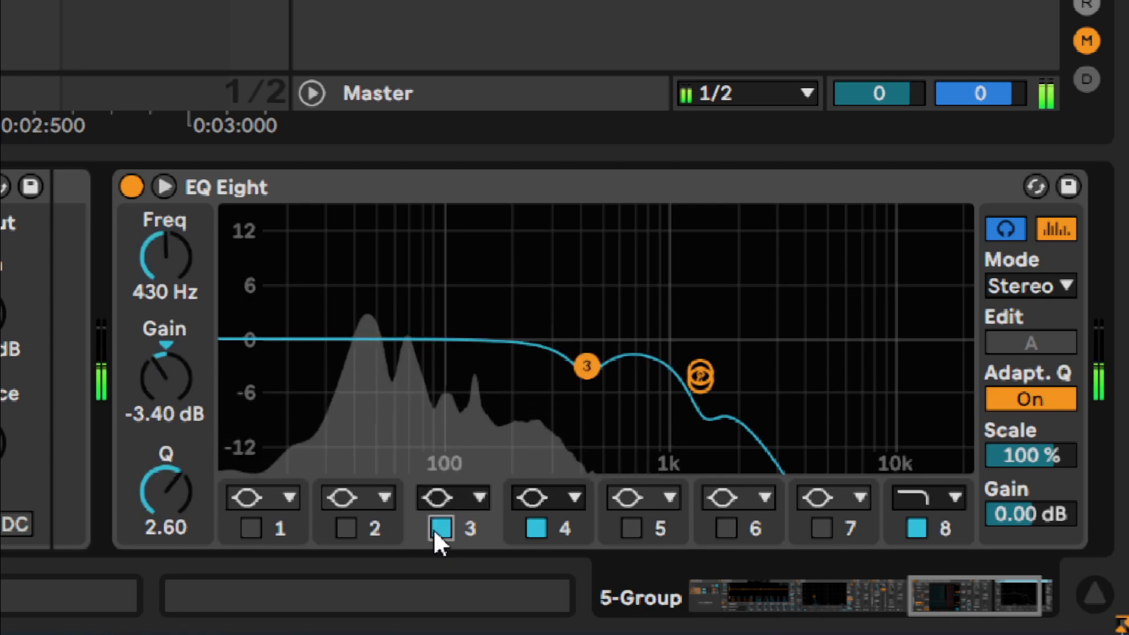
left_click(437, 530)
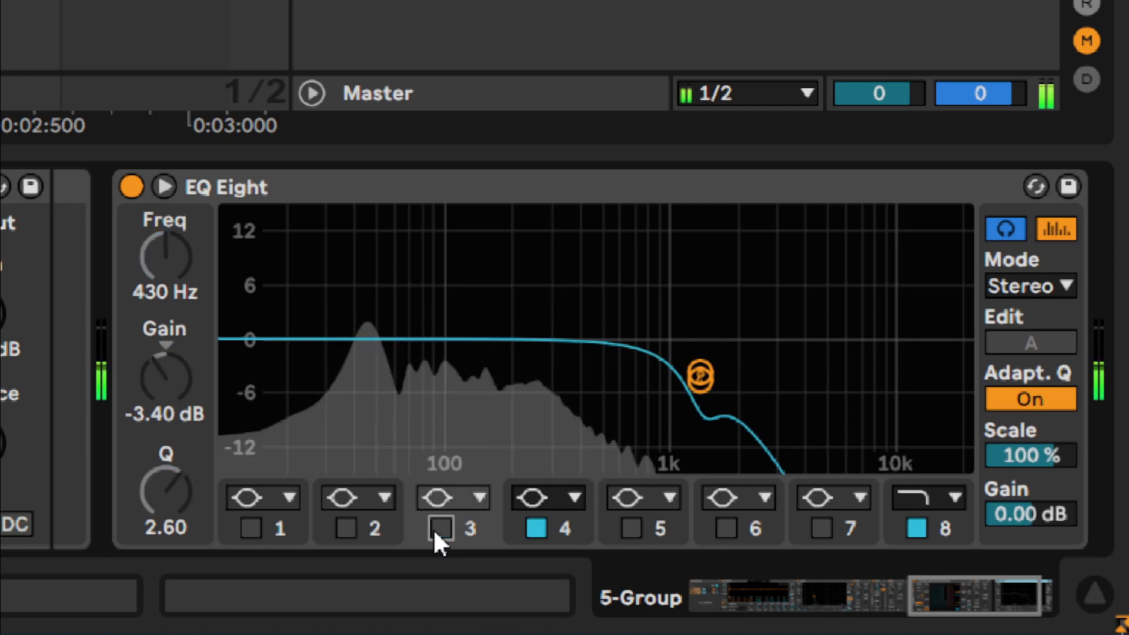
left_click(438, 528)
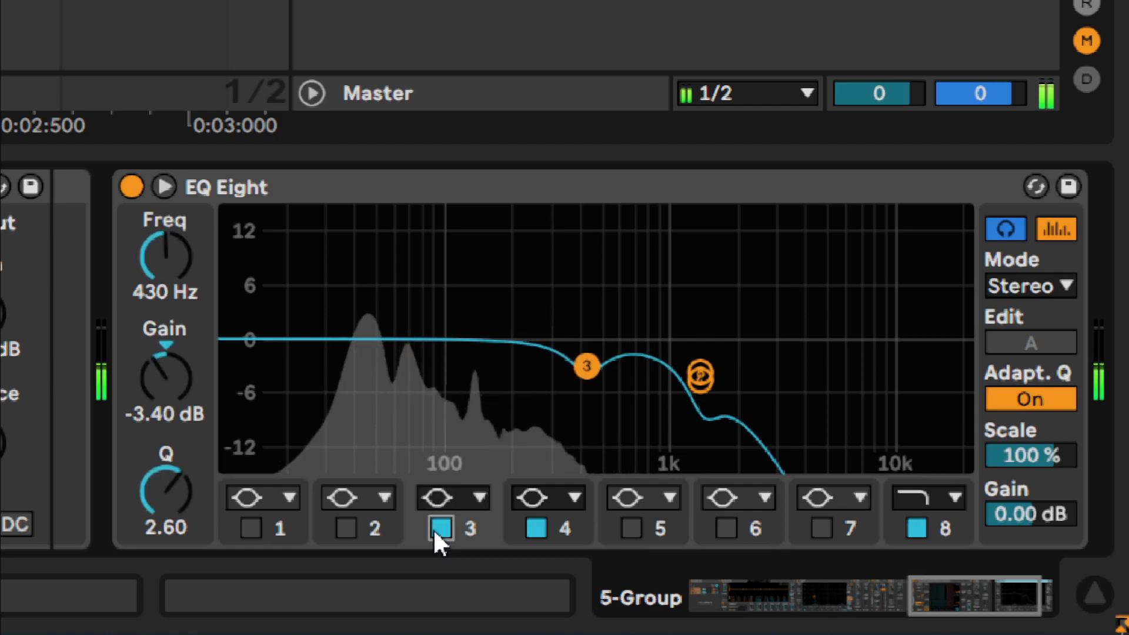
Enable EQ Eight's band 2 bell boost of 2.70 dB at 101 Hz, compare it on and off during playback, and leave it on.
left_click(345, 528)
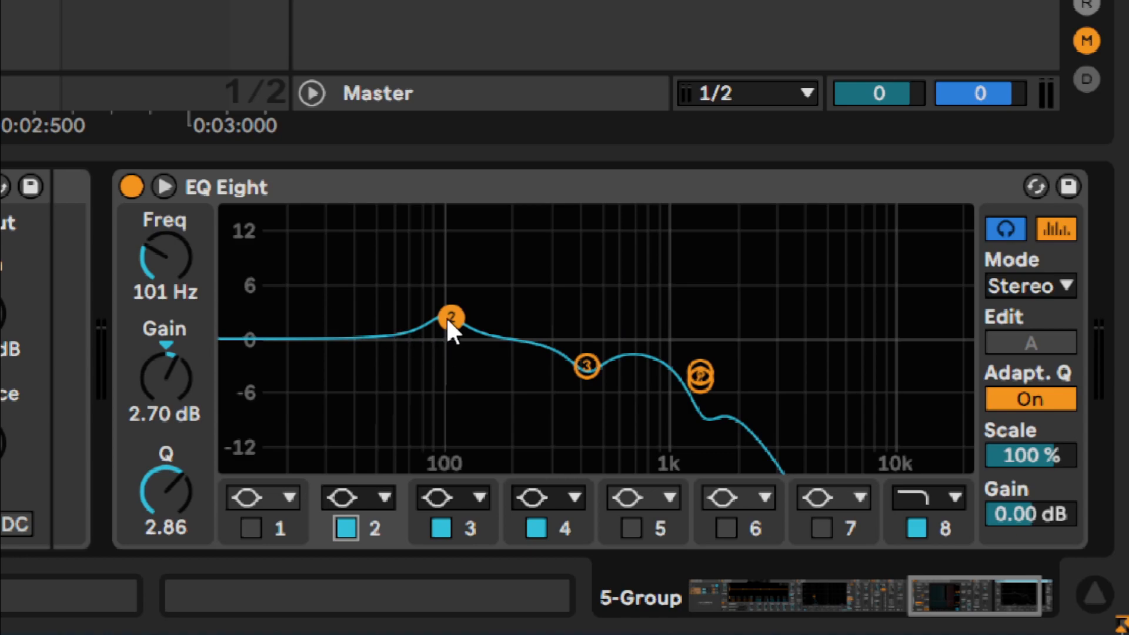
key("space")
left_click(343, 534)
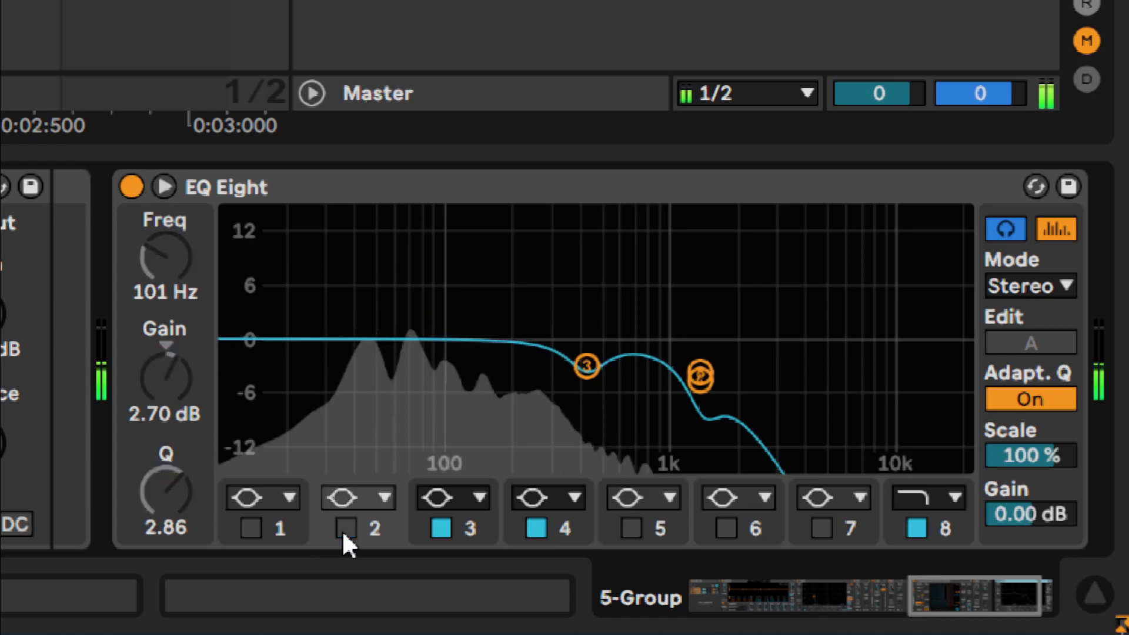
left_click(344, 533)
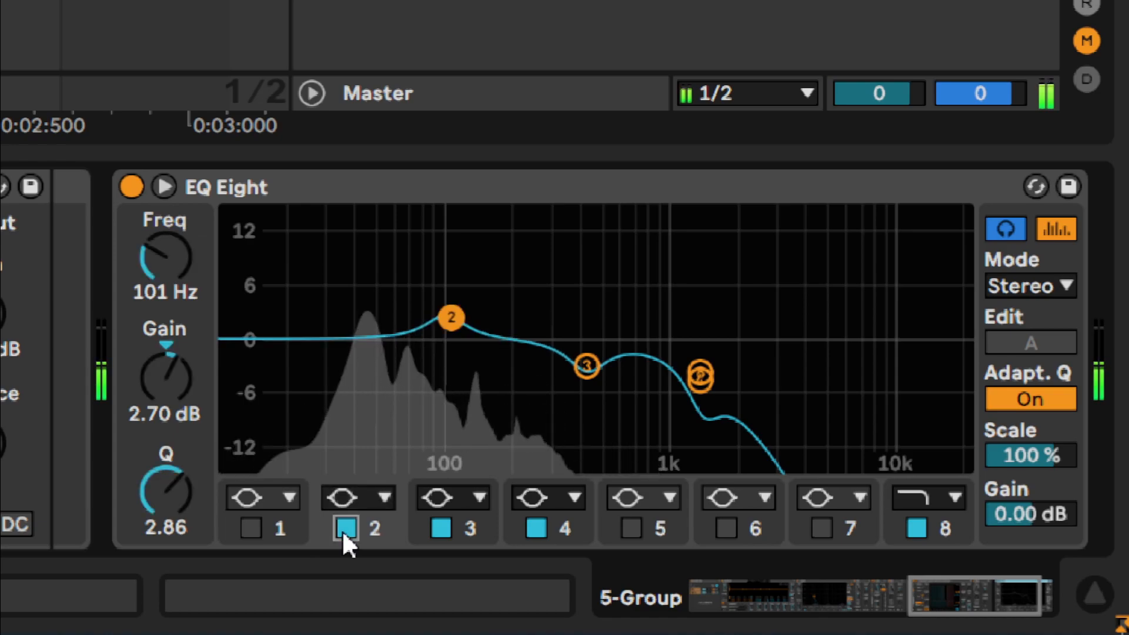
left_click(346, 533)
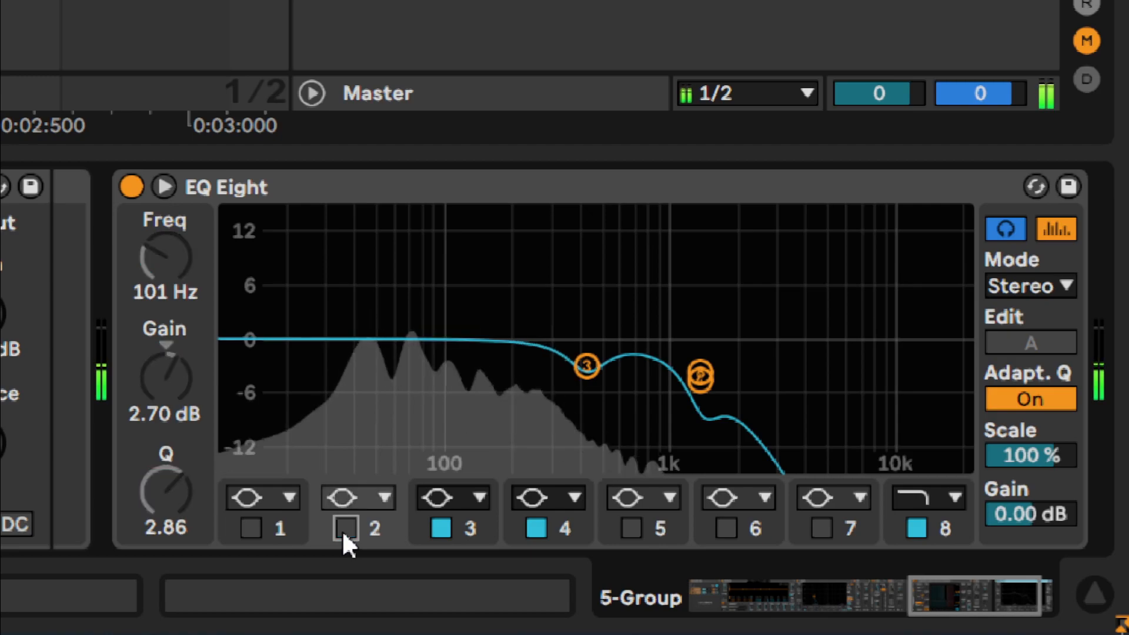
left_click(344, 530)
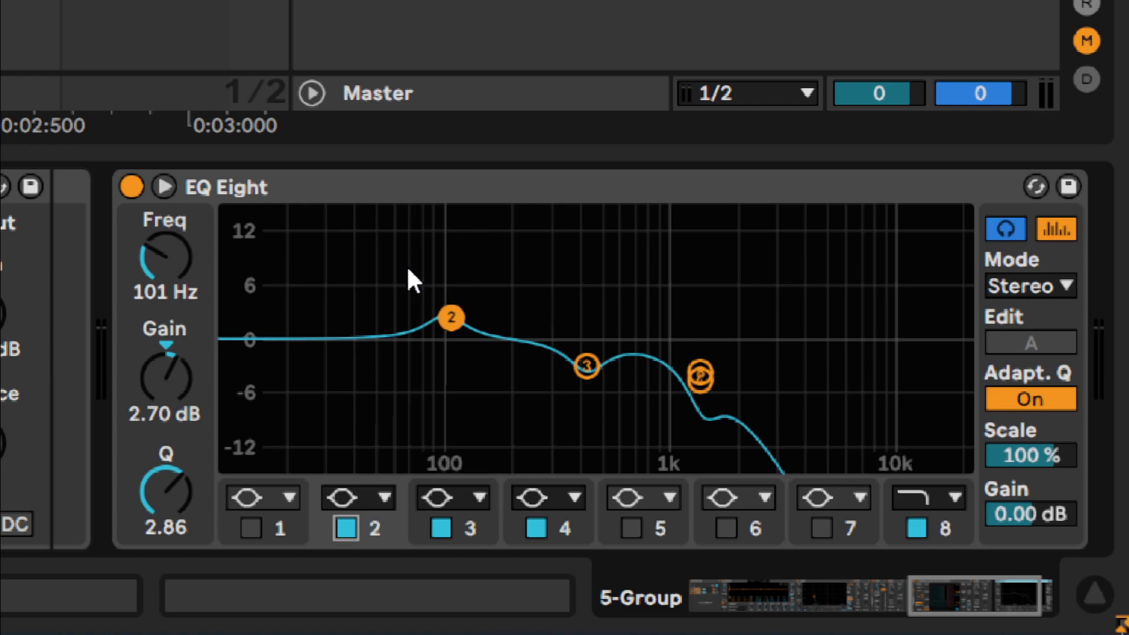
Compare the rumble with the whole EQ Eight bypassed and active during playback.
left_click(132, 186)
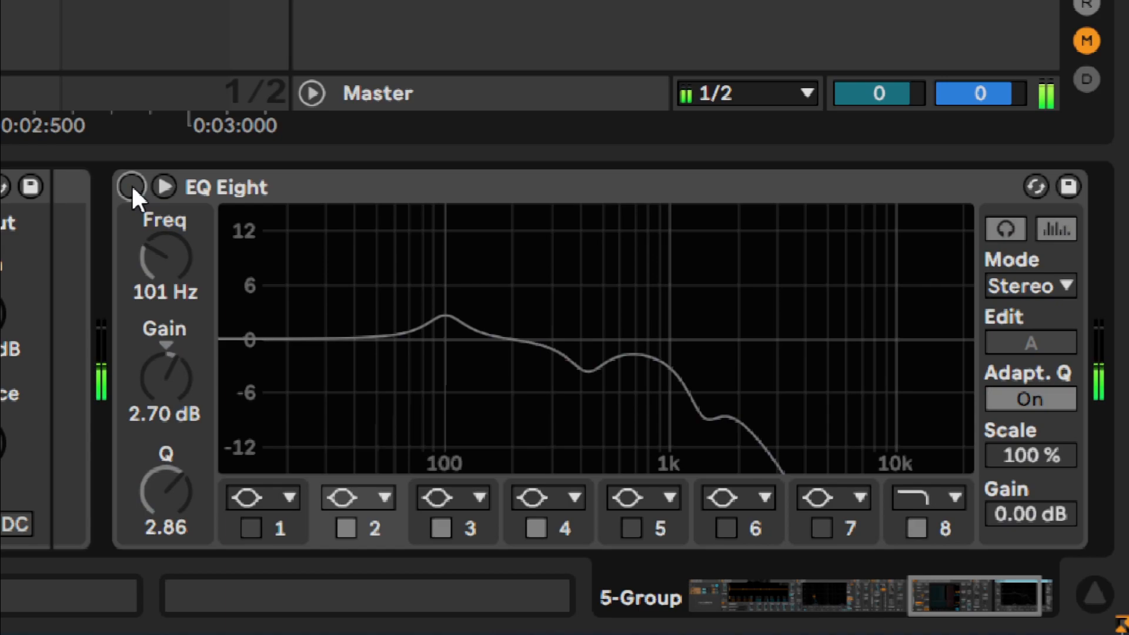
left_click(132, 186)
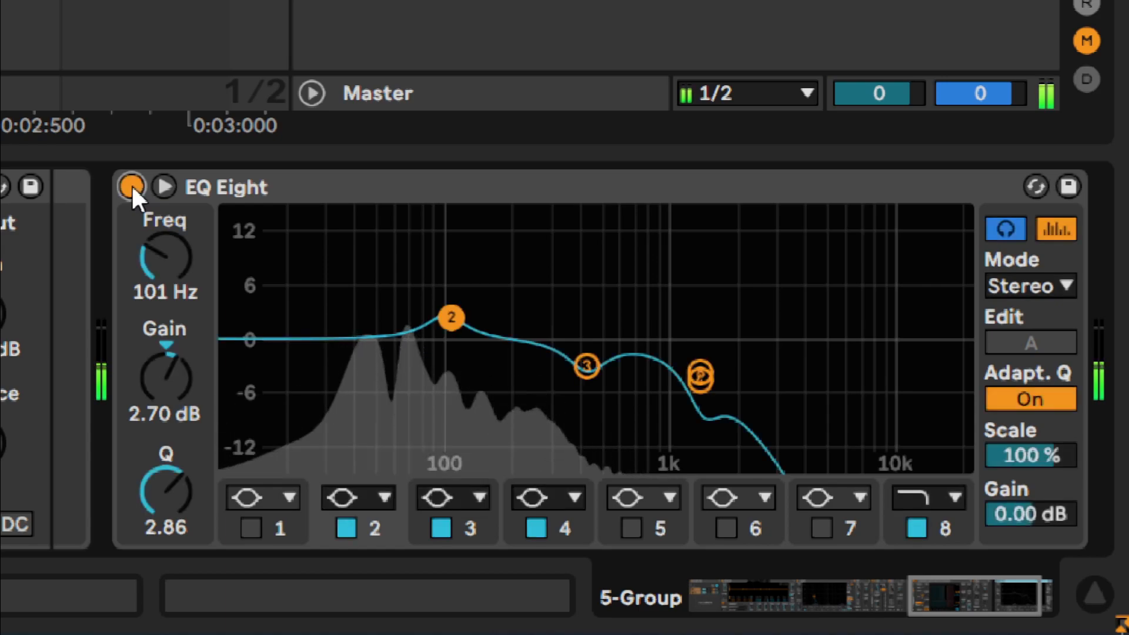